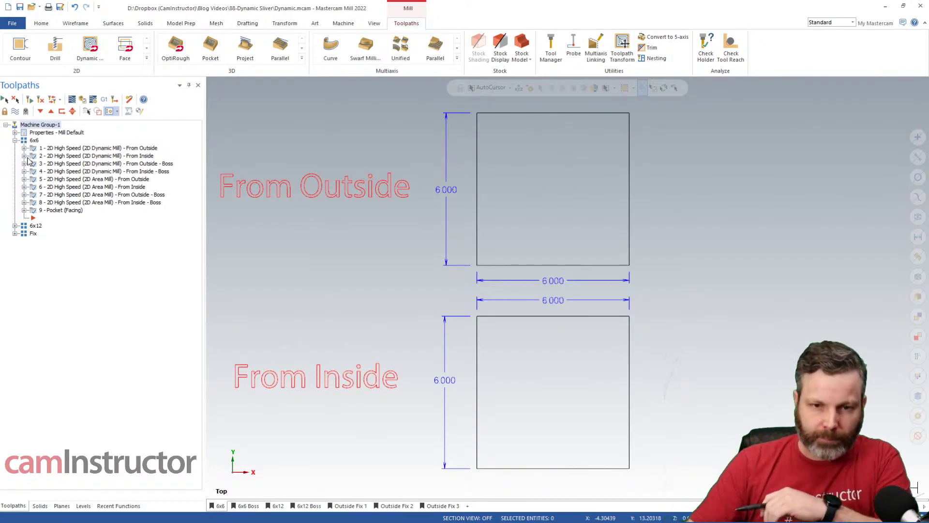
Limit the display to selected toolpaths and backplot operation 1, the 2D Dynamic Mill From Outside, partway through its cut
left_click(97, 149)
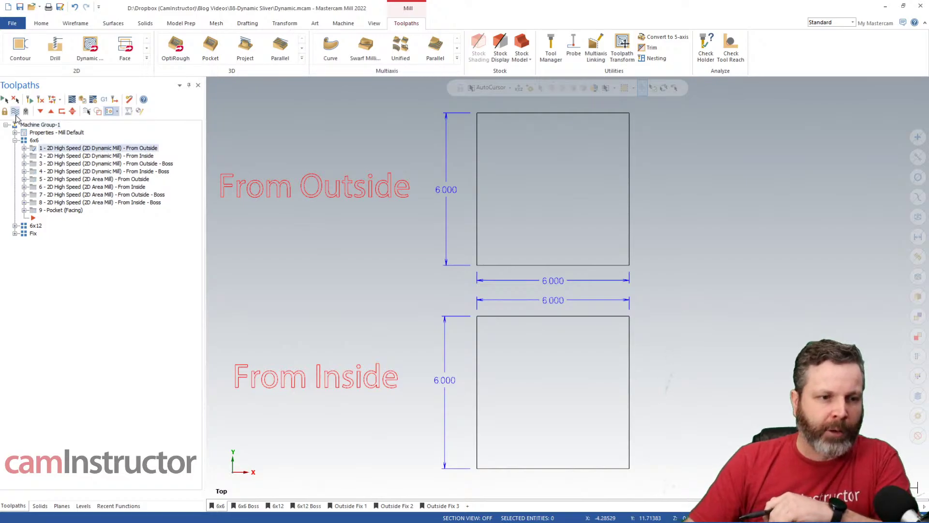
left_click(87, 111)
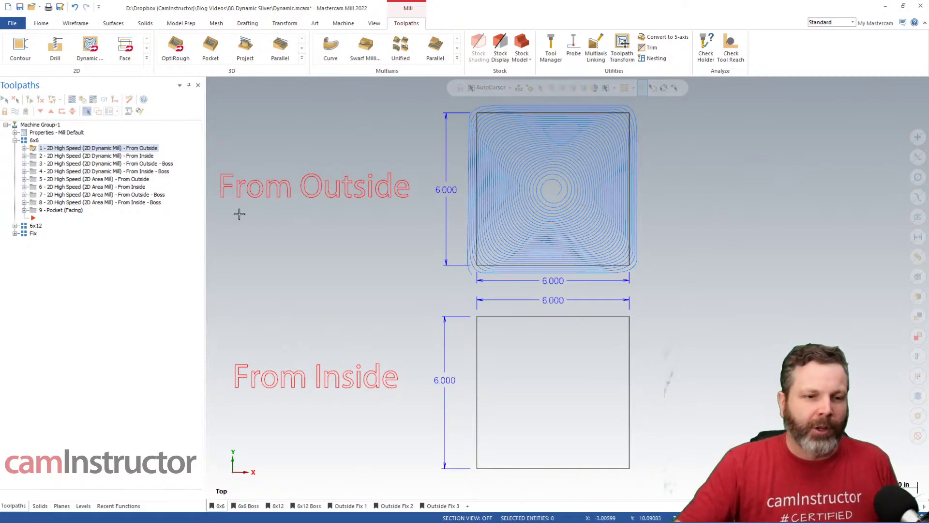
left_click(71, 99)
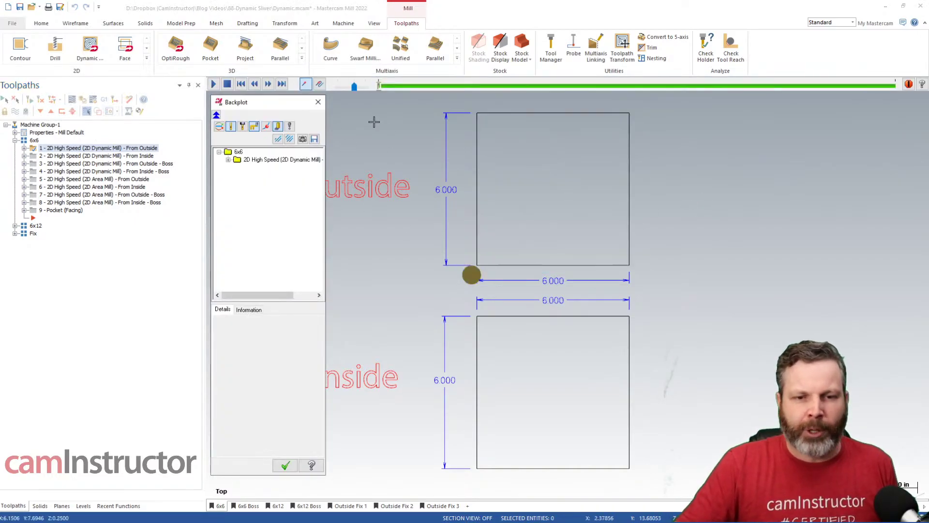
mouse_move(379, 87)
left_mouse_down()
mouse_move(593, 117)
mouse_move(665, 116)
left_mouse_up()
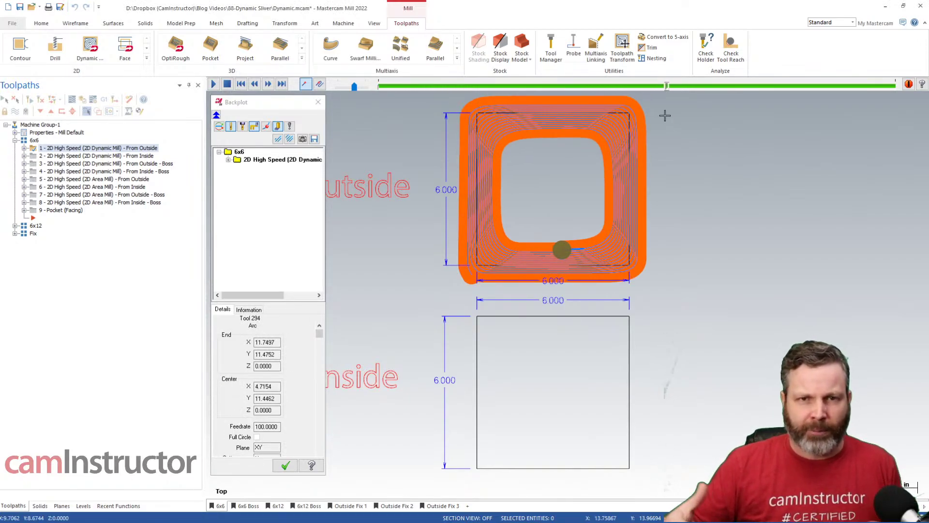
left_click(318, 102)
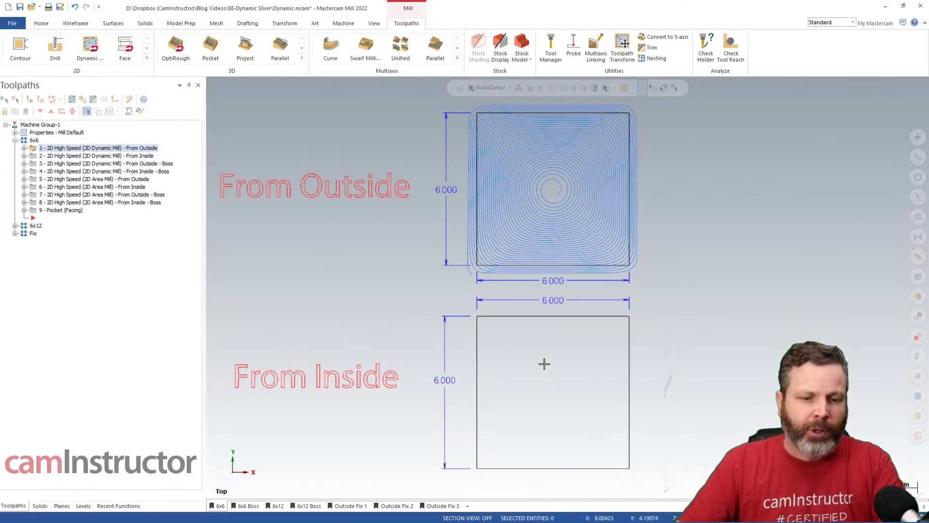
Backplot operation 2, the 2D Dynamic Mill From Inside, until most of the square has been cut
left_click(145, 156)
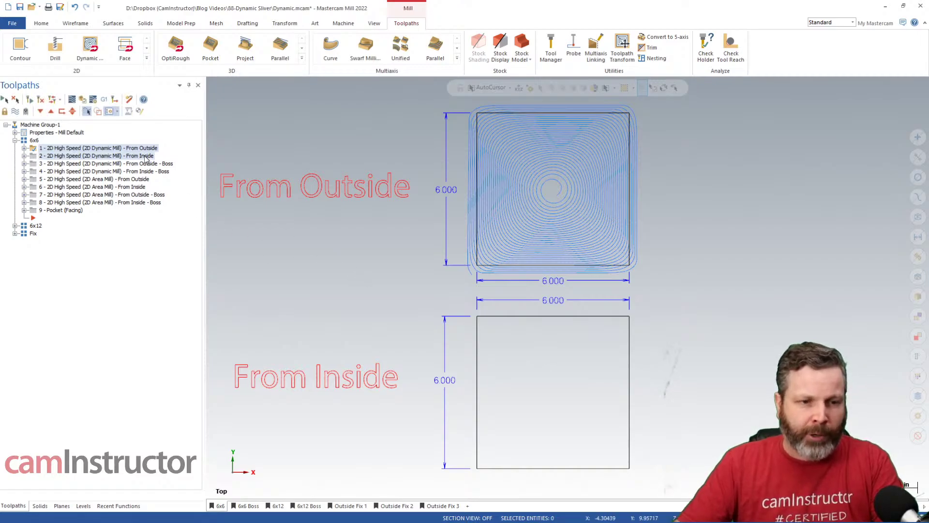
left_click(73, 100)
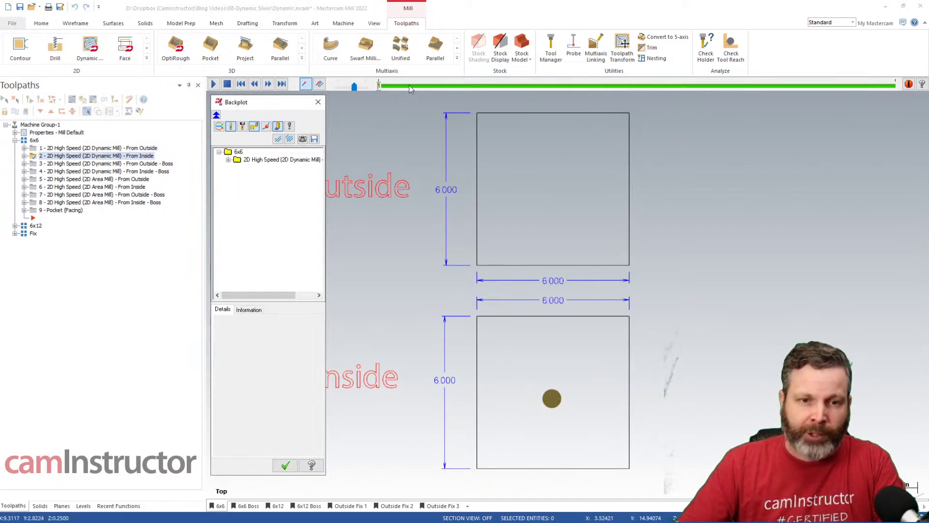
left_click_drag(381, 85, 817, 136)
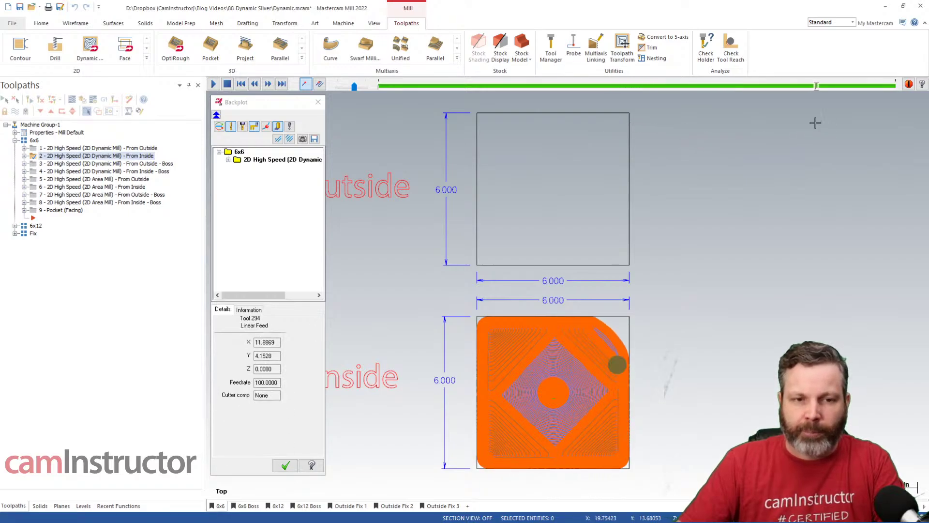
left_click(318, 102)
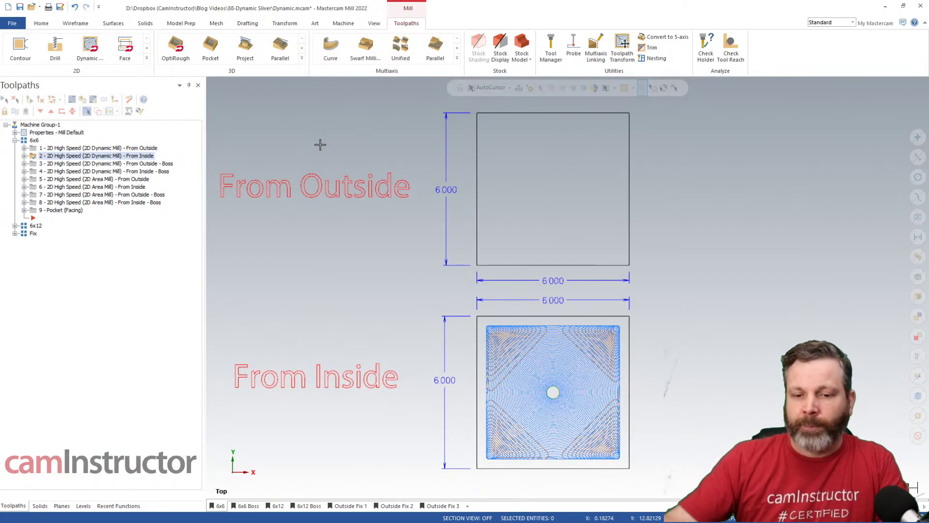
Backplot the 2D Dynamic Mill From Outside operation again in stages to examine how the cut progresses toward the centre
left_click(124, 148, "ctrl")
left_click(124, 148)
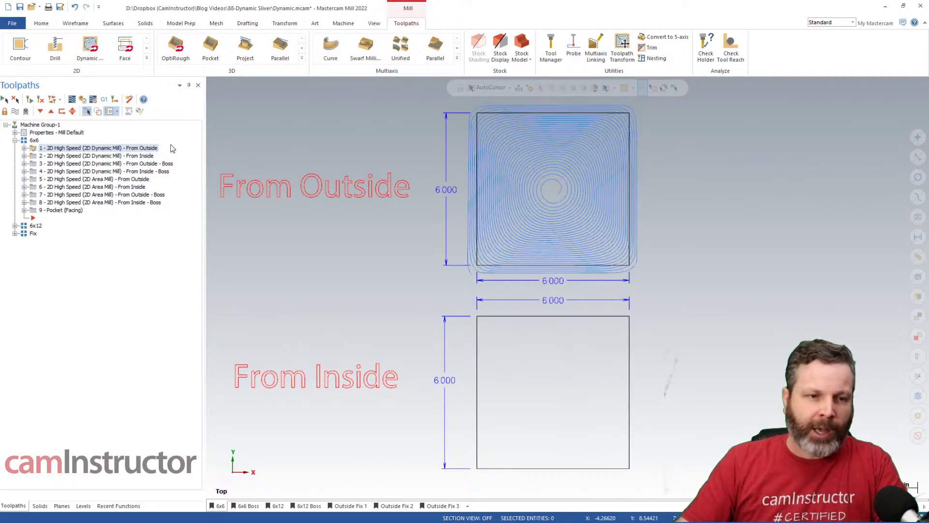
left_click(73, 111)
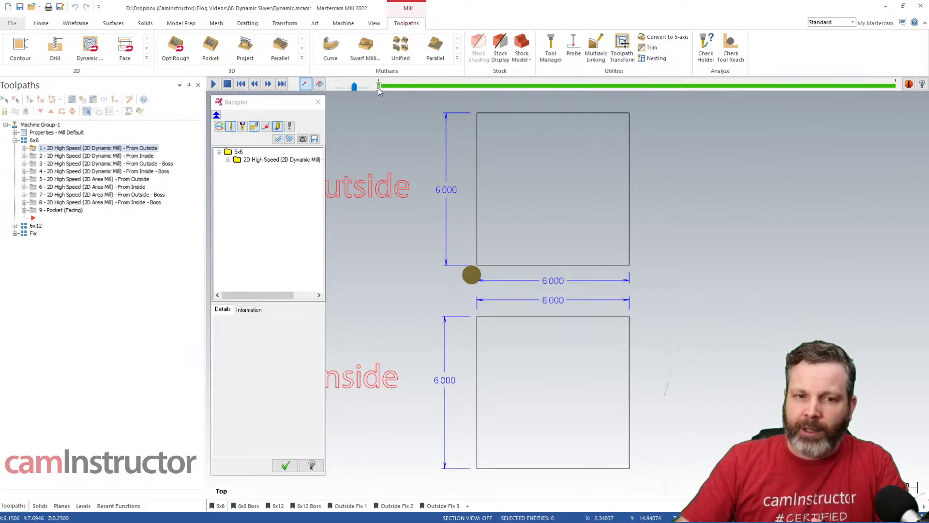
left_click_drag(379, 87, 548, 102)
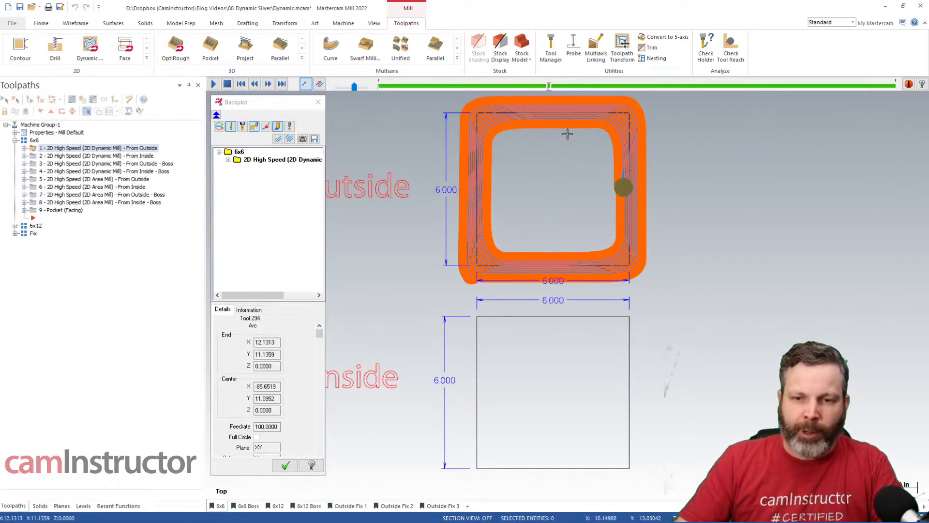
left_click_drag(549, 86, 685, 98)
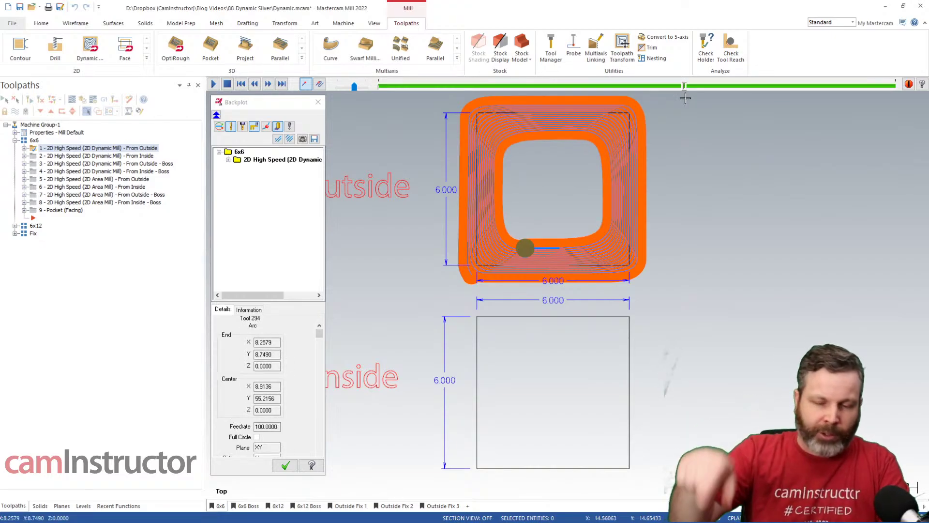
left_click_drag(686, 87, 818, 88)
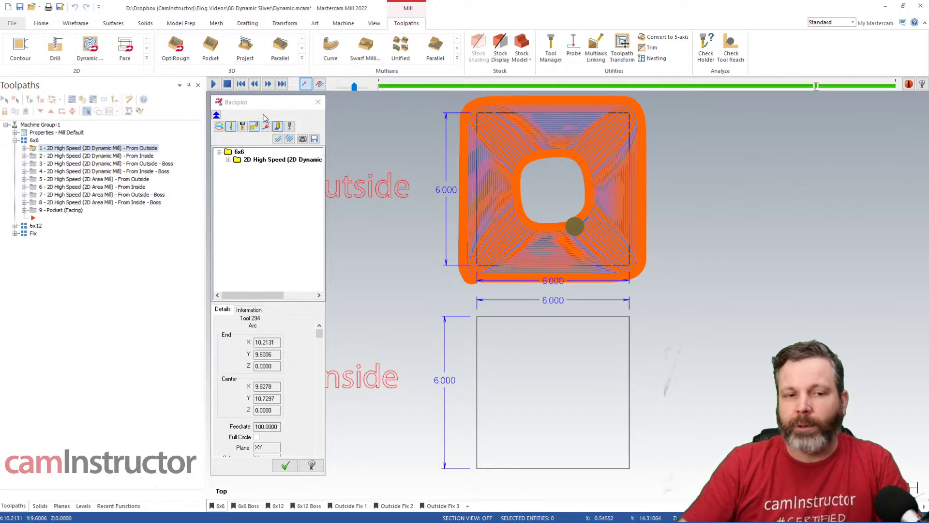
left_click(318, 102)
Backplot the 2D Dynamic Mill From Inside operation in stages to examine its central clearing and the corner cuts
left_click(131, 156)
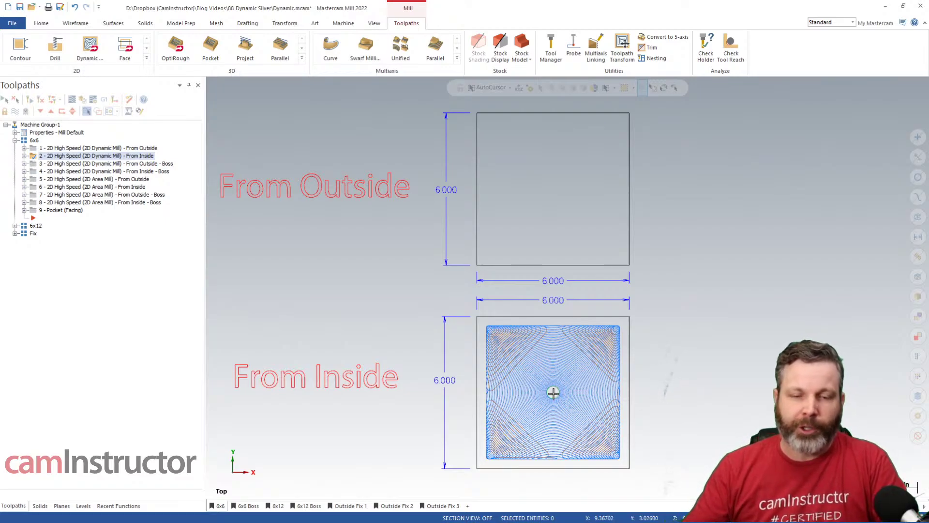
left_click(72, 100)
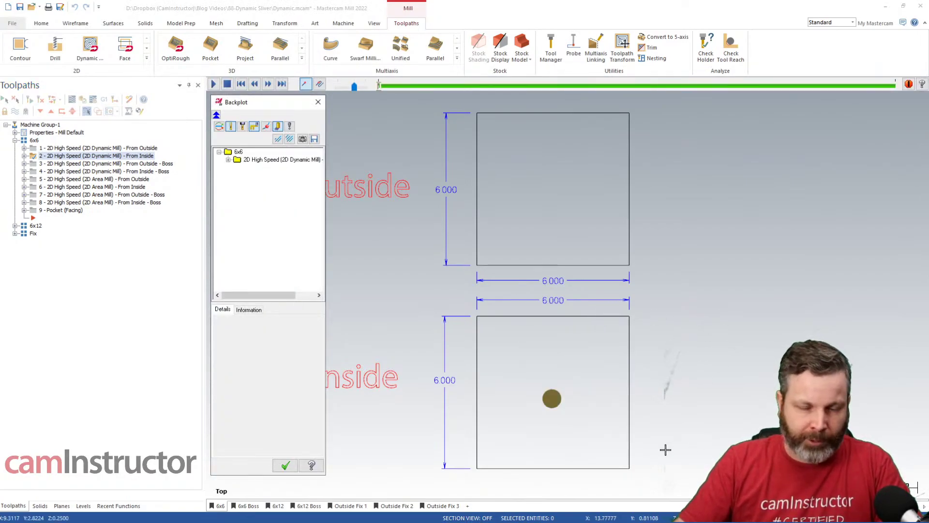
left_click_drag(381, 89, 458, 94)
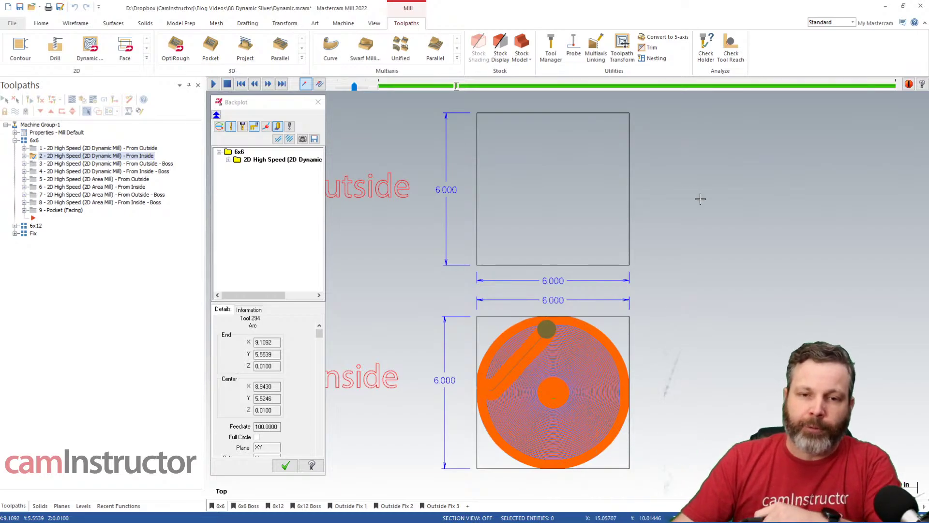
left_click_drag(456, 87, 472, 88)
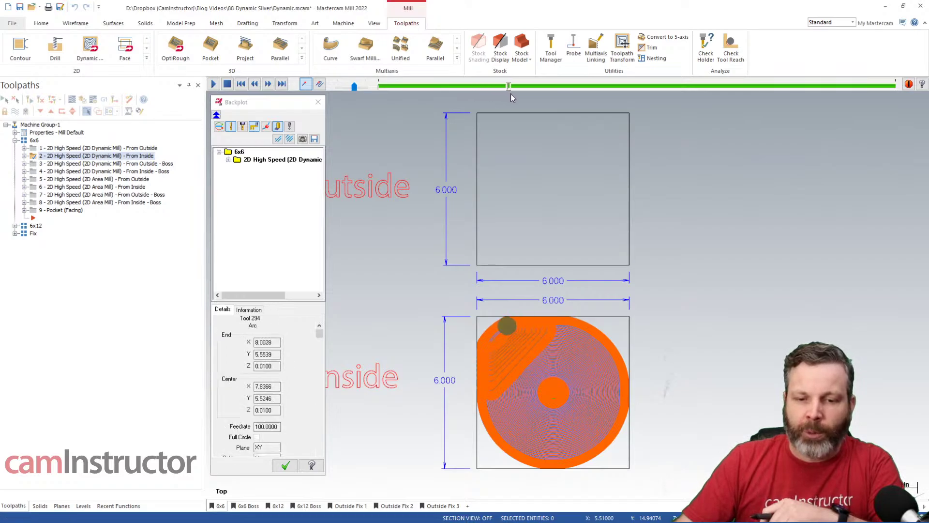
left_click(766, 87)
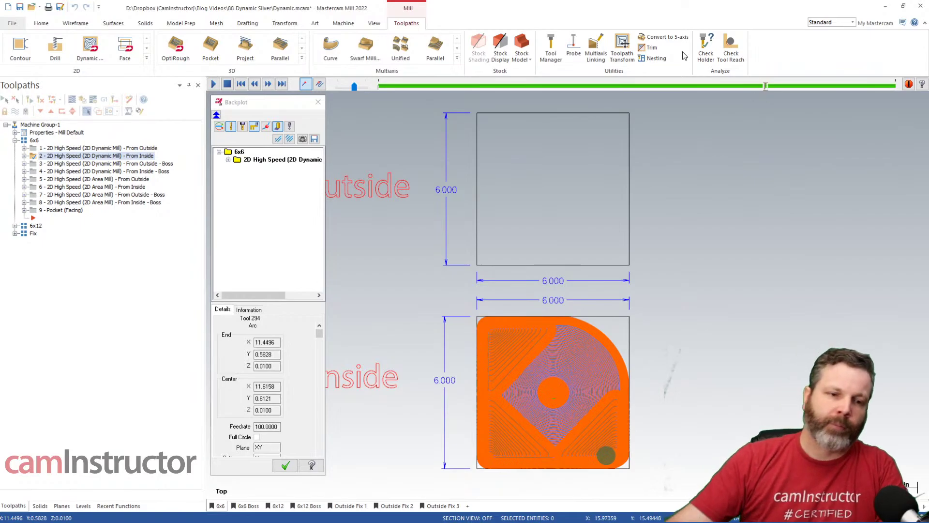
left_click(318, 102)
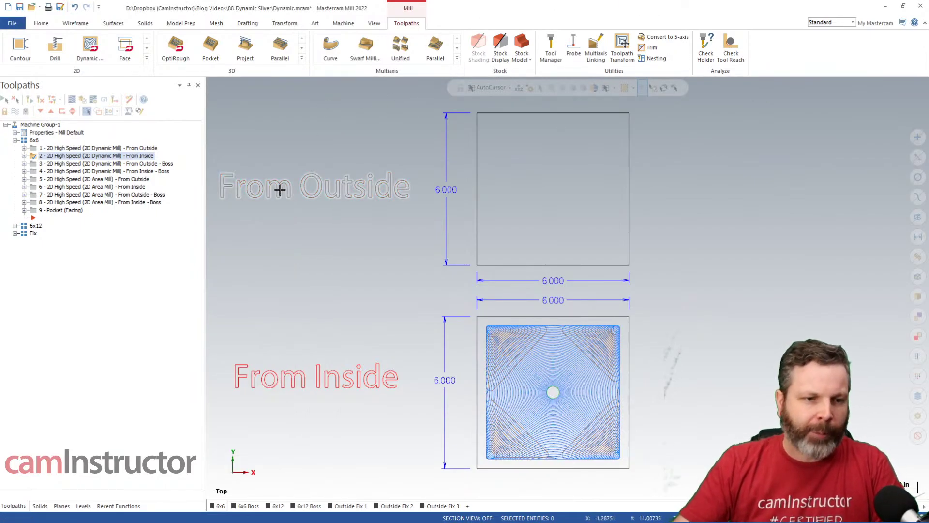
Show the 6x6 Boss geometry and compare the Dynamic Mill From Outside toolpaths with and without the boss
left_click(247, 506)
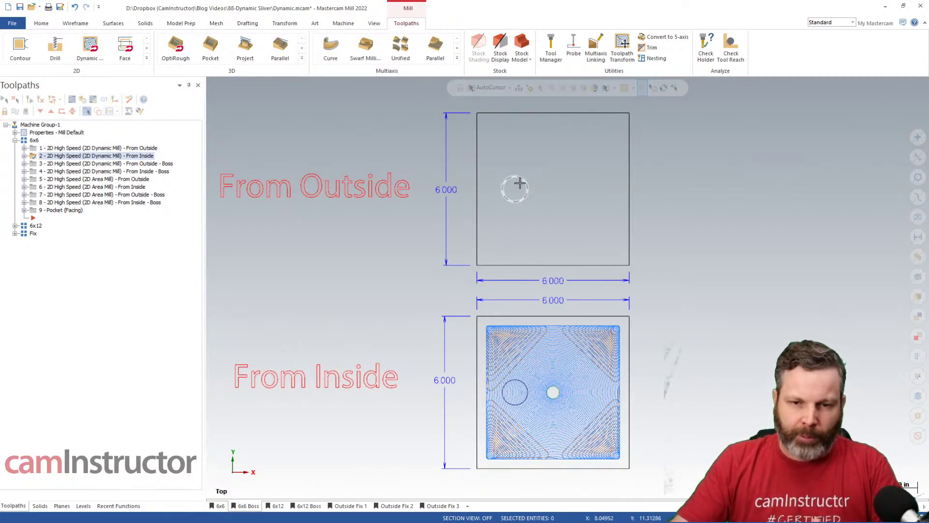
left_click(143, 164)
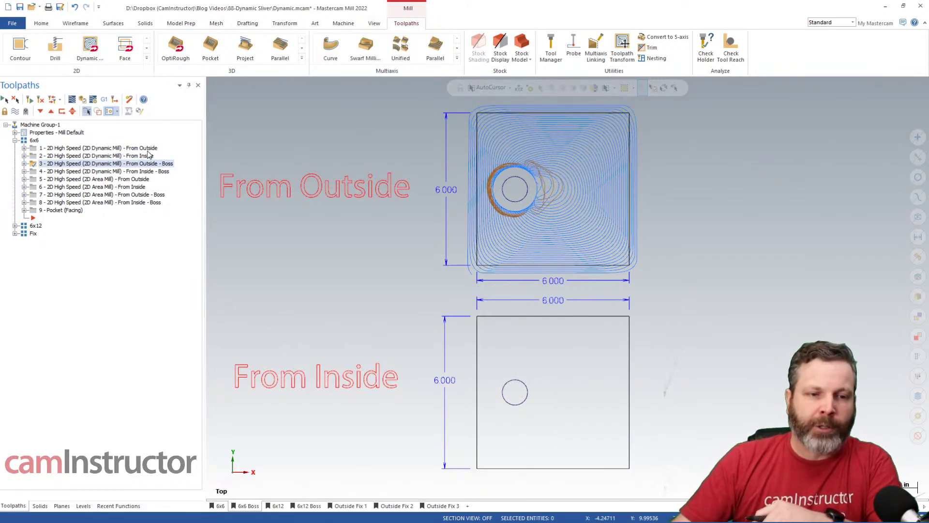
left_click(148, 149)
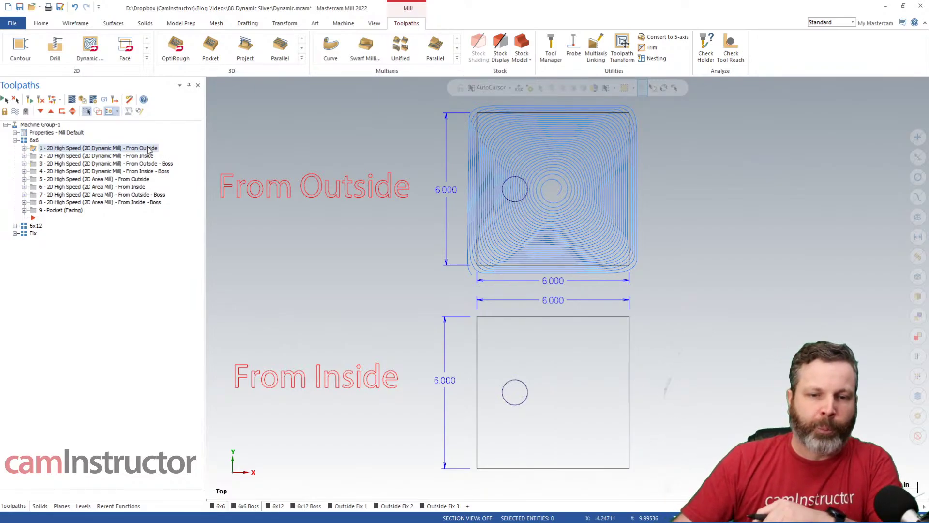
Backplot operation 3, the 2D Dynamic Mill From Outside - Boss, in stages to examine the material left beside the boss
left_click(169, 164)
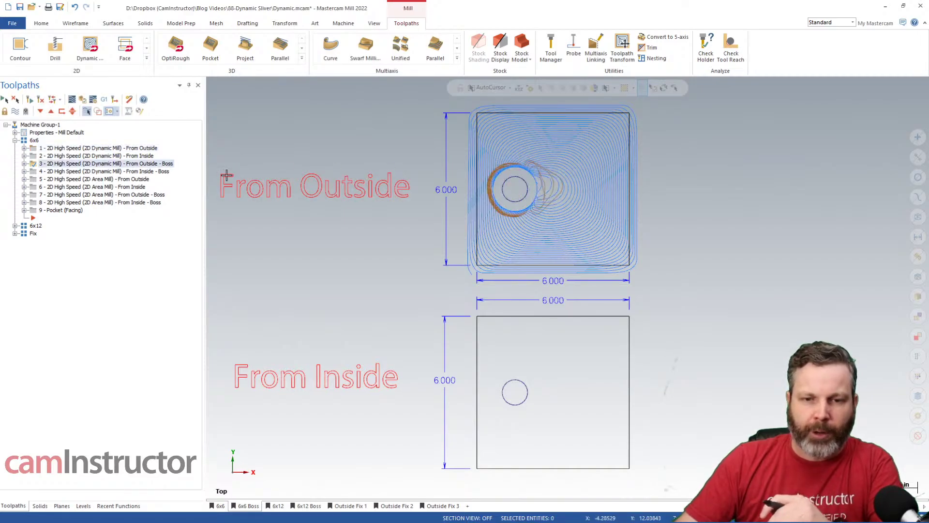
left_click(73, 101)
left_click_drag(379, 86, 695, 113)
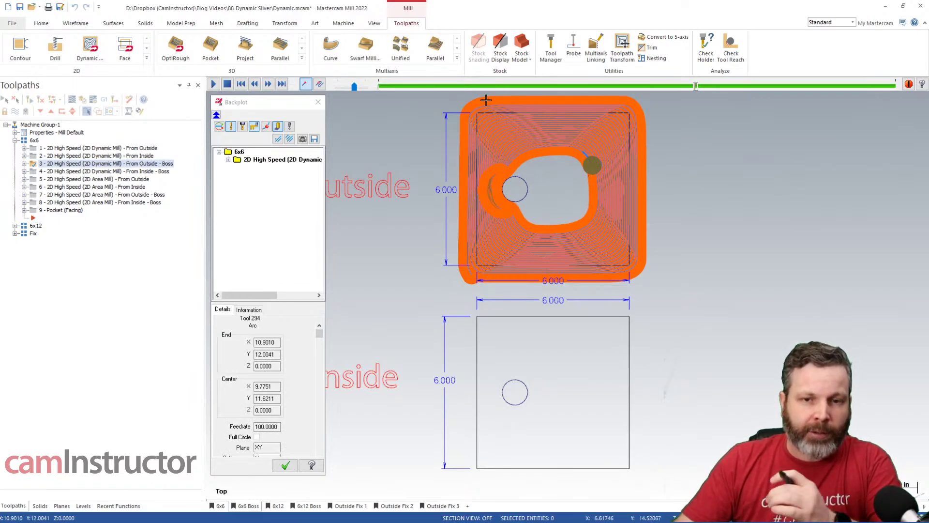
left_click_drag(698, 84, 745, 86)
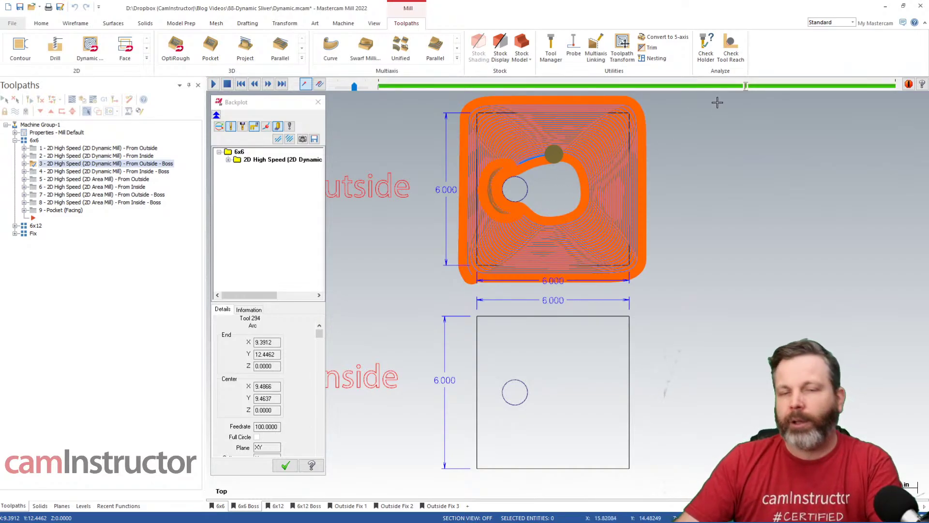
left_click(318, 102)
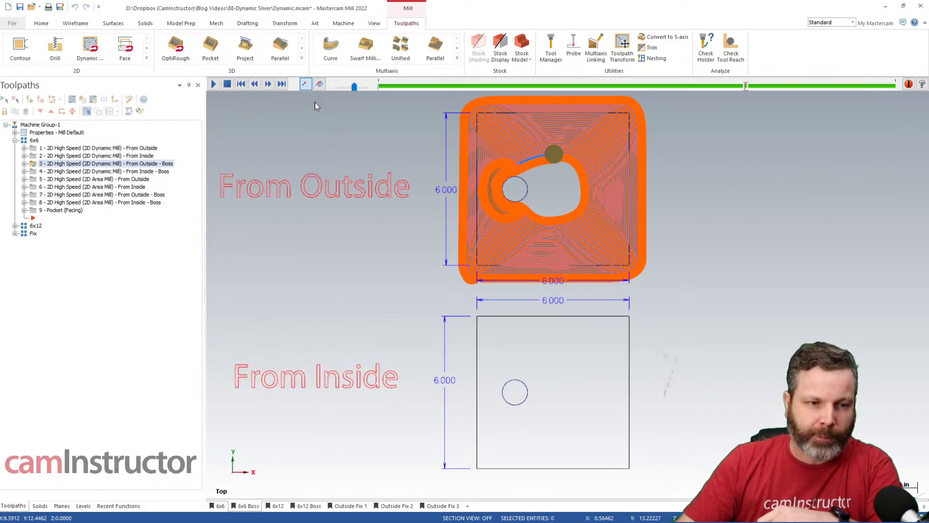
Backplot operation 4, the 2D Dynamic Mill From Inside - Boss, in stages to examine the entry circle and cuts around the boss
left_click(164, 171)
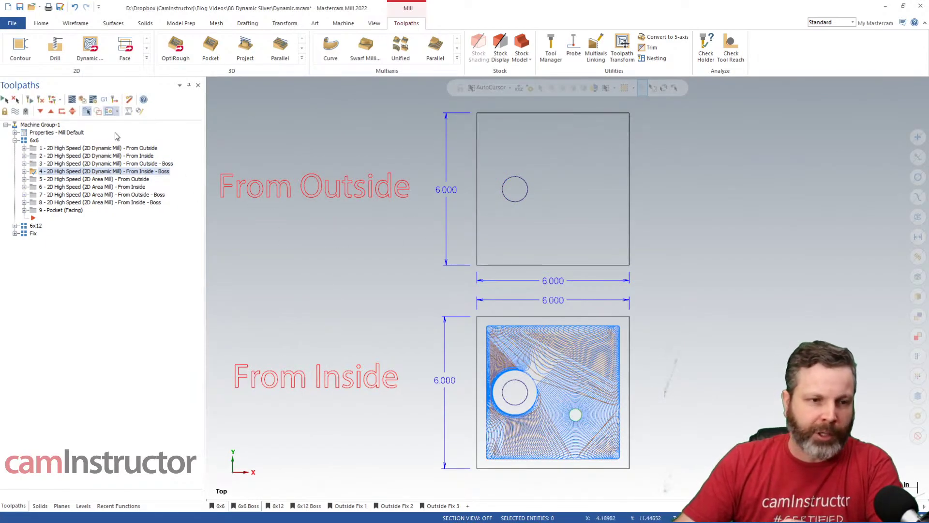
left_click(72, 100)
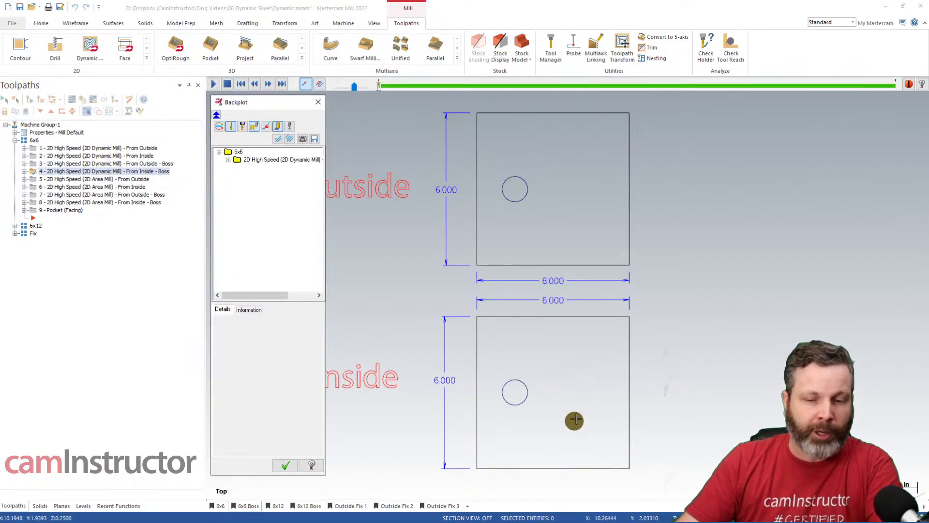
left_click_drag(379, 89, 402, 93)
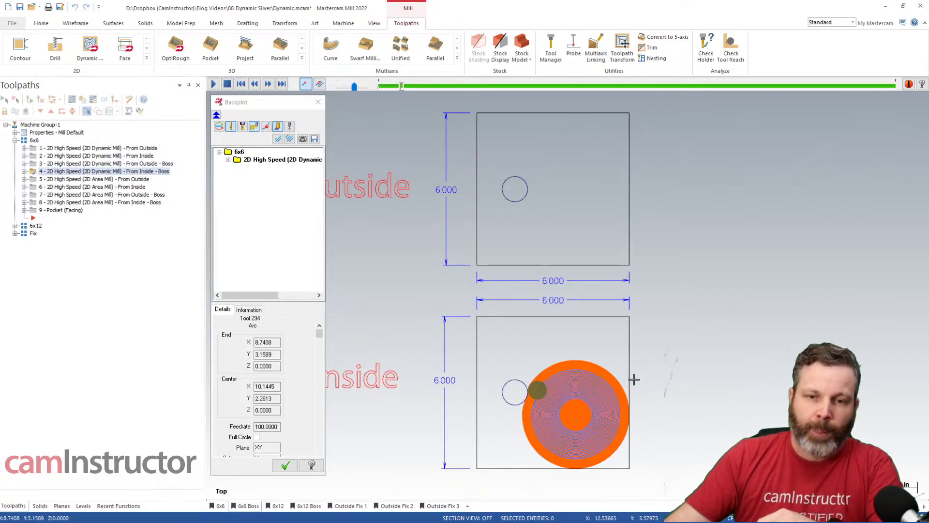
left_click_drag(402, 86, 549, 125)
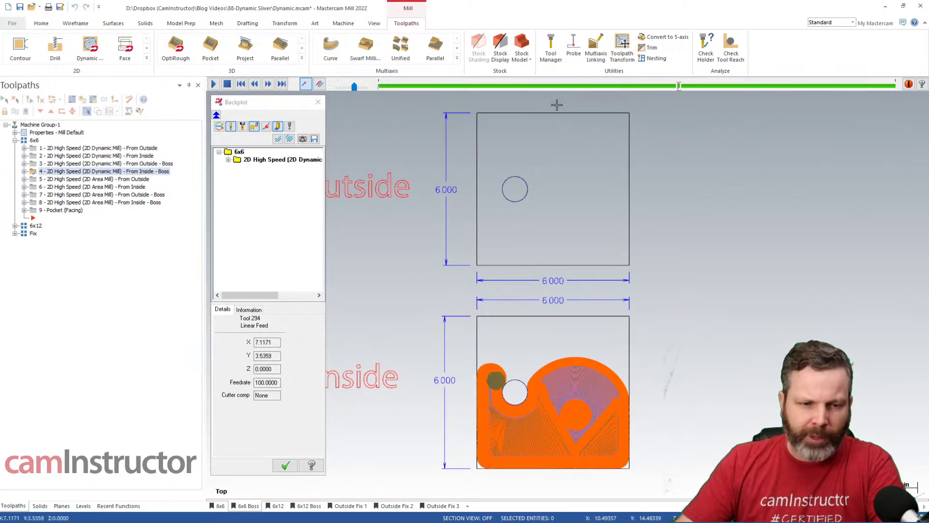
left_click(317, 101)
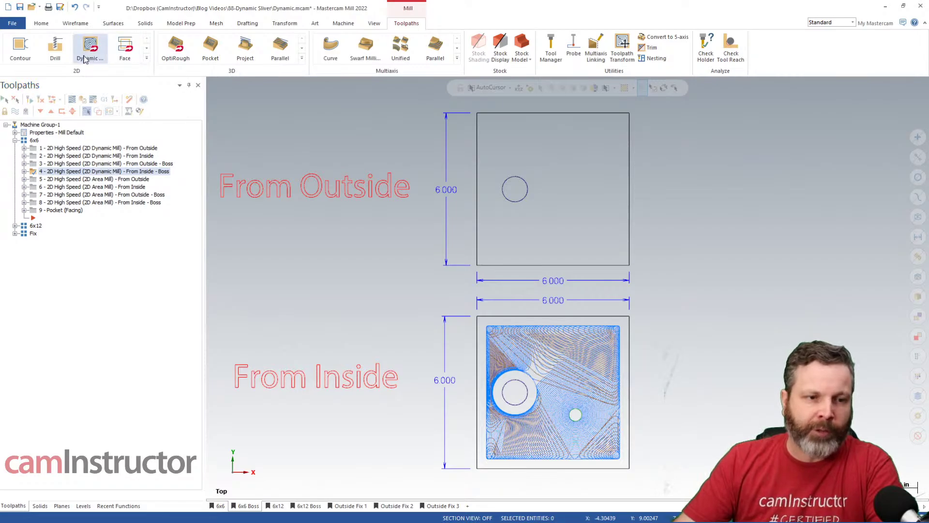
Backplot operation 5, the 2D Area Mill From Outside, on the 6x6 geometry without the boss, in stages toward the centre
left_click(103, 179)
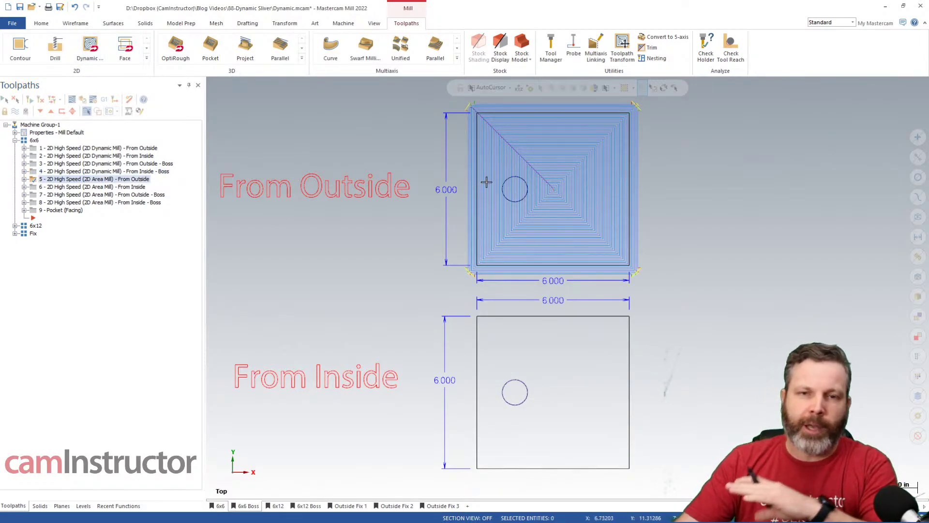
left_click(219, 507)
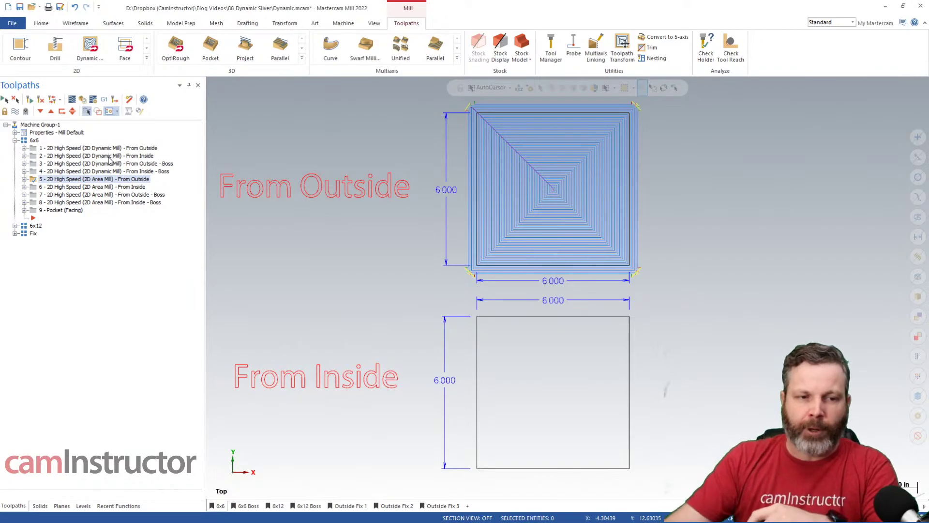
left_click(71, 100)
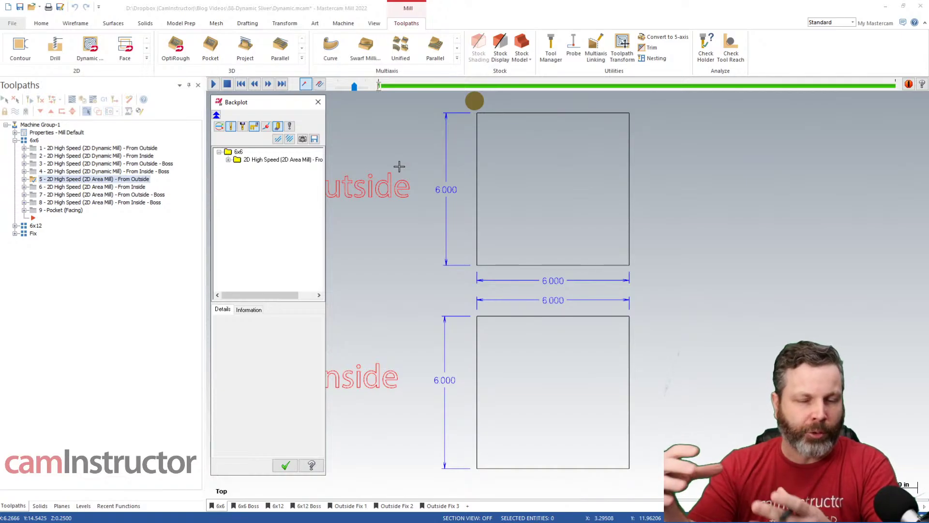
left_click_drag(379, 85, 496, 86)
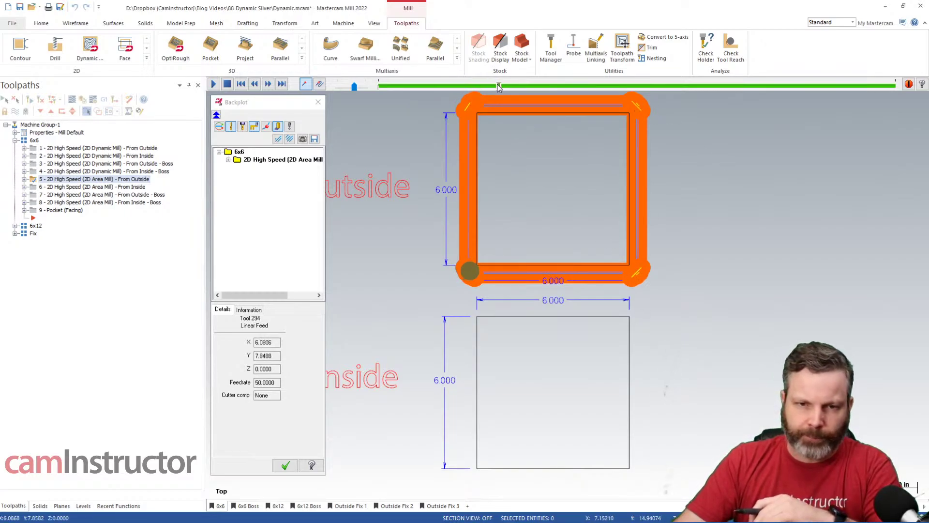
left_click_drag(496, 86, 547, 91)
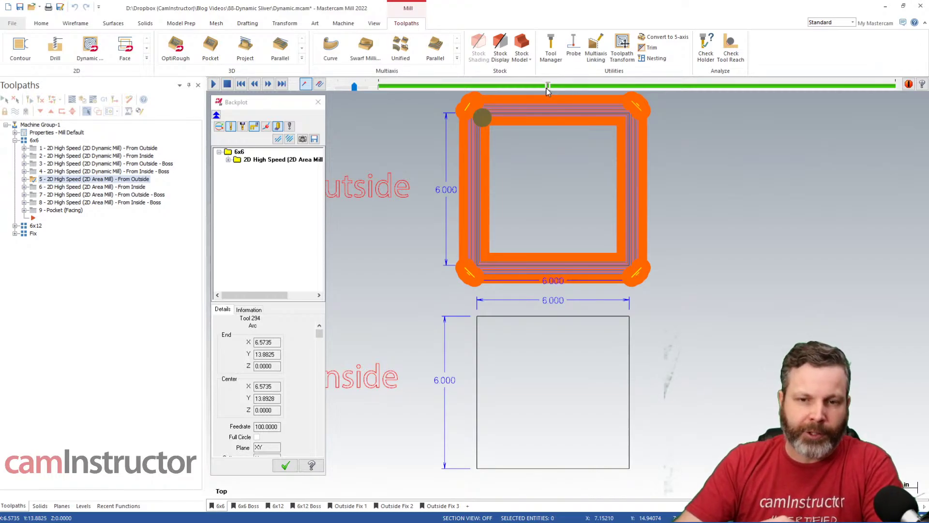
left_click_drag(547, 91, 752, 99)
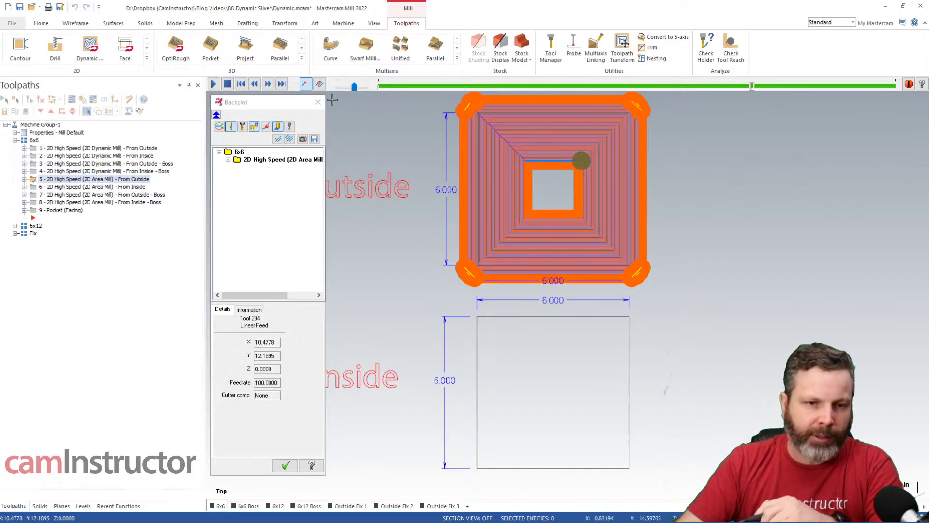
left_click(318, 102)
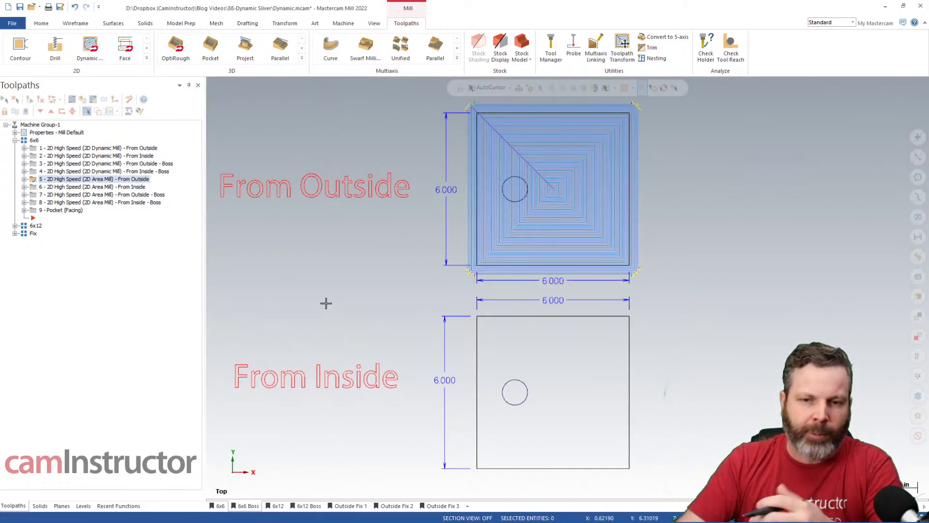
Backplot operation 7, the 2D Area Mill From Outside - Boss, to examine the cuts and rapid moves around the boss
left_click(138, 195)
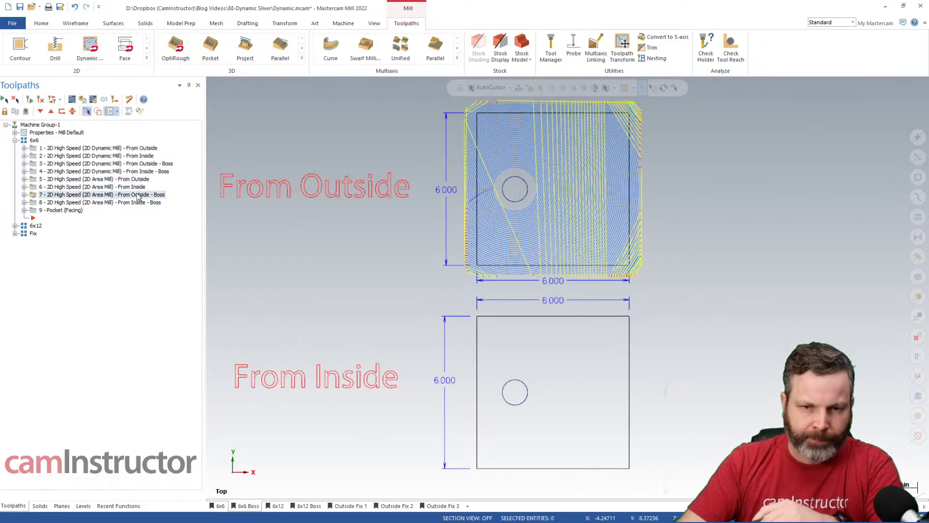
left_click(72, 99)
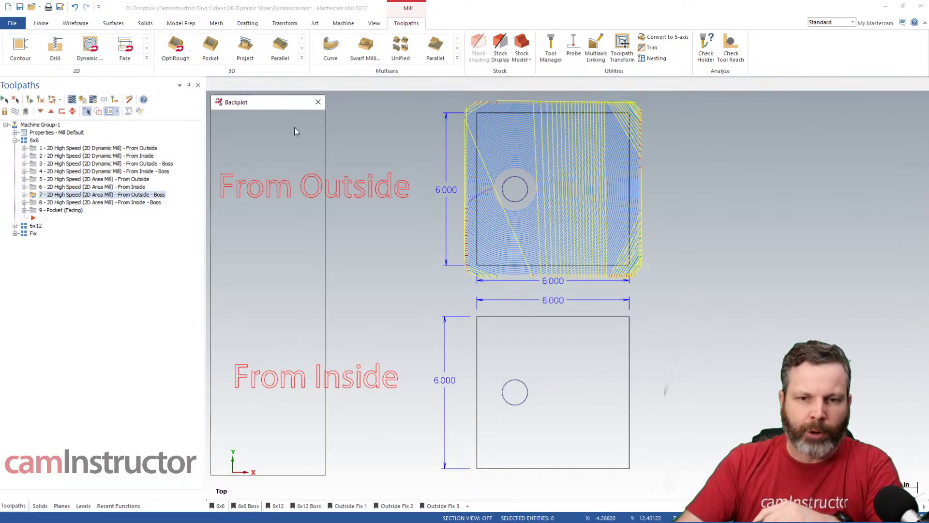
mouse_move(378, 88)
left_mouse_down()
mouse_move(557, 126)
mouse_move(805, 134)
mouse_move(857, 122)
left_mouse_up()
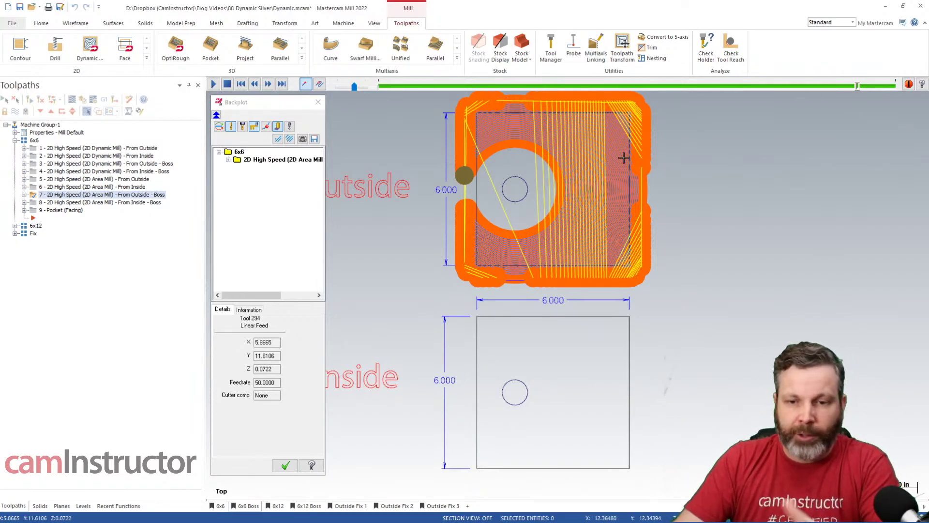
left_click(318, 102)
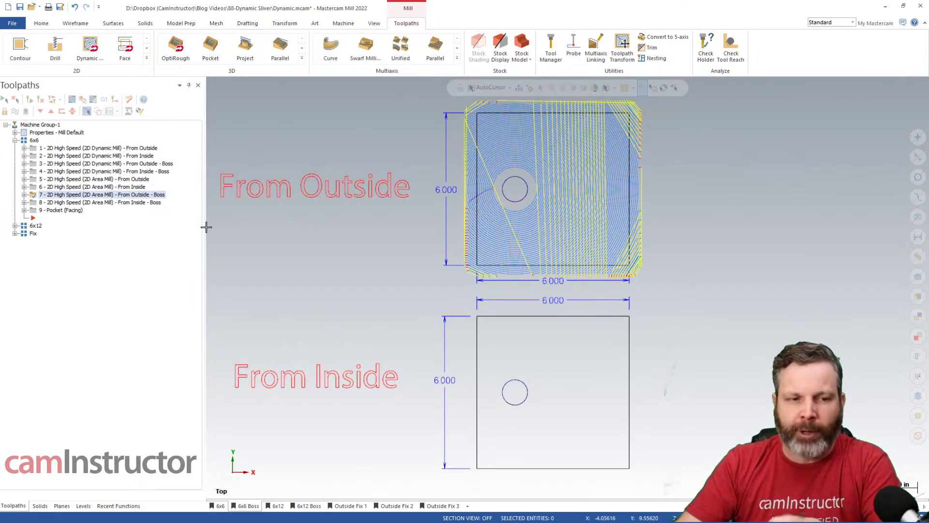
Check the backplot cycle time and path length of operation 7, the Area Mill From Outside - Boss
left_click(25, 195)
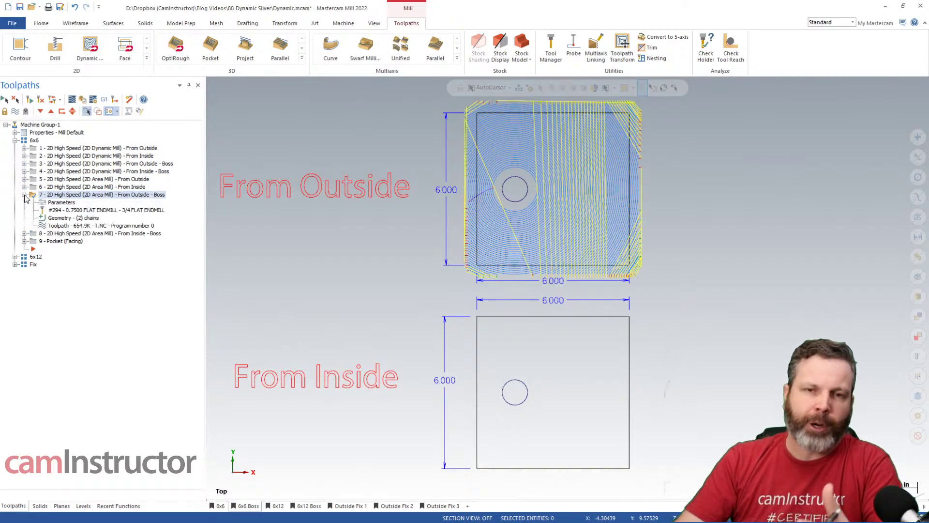
left_click(71, 227)
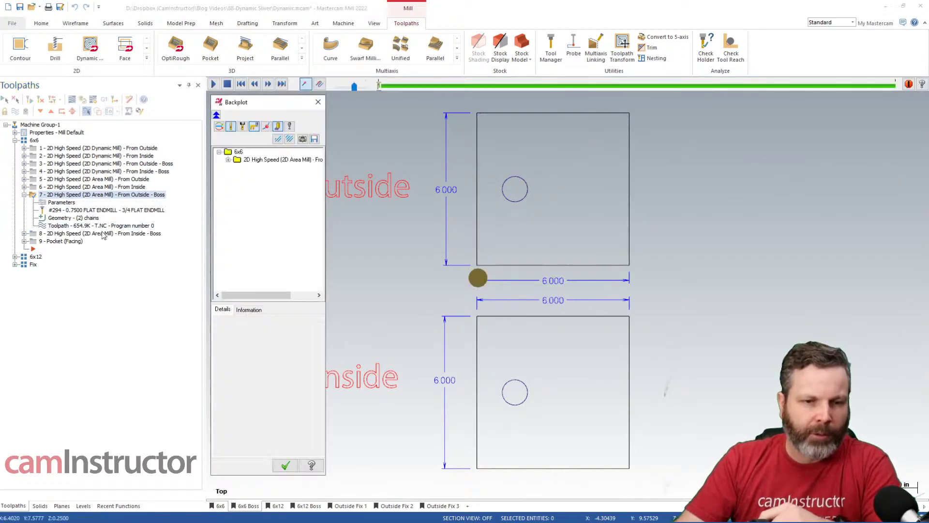
left_click(250, 311)
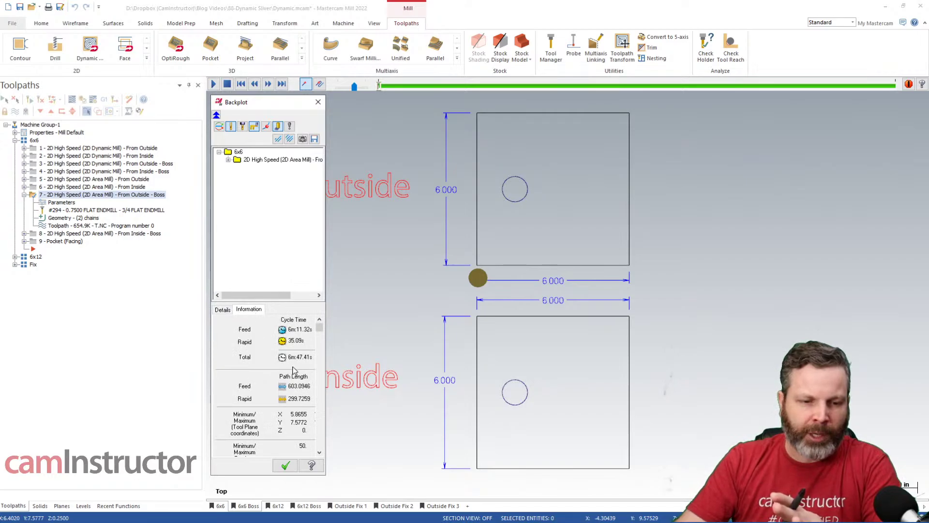
left_click(319, 102)
left_click(24, 195)
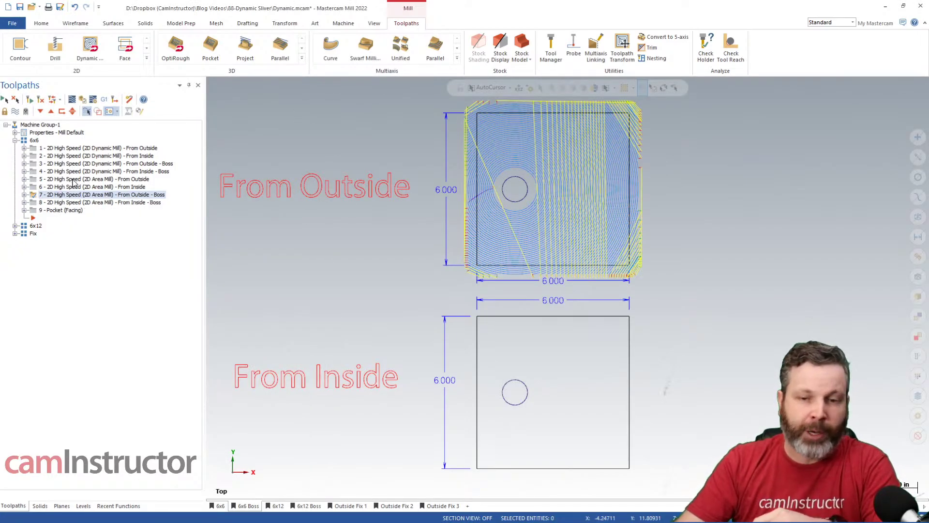
Check the backplot cycle time and path length of operation 3, the Dynamic Mill From Outside - Boss, for comparison
left_click(138, 164)
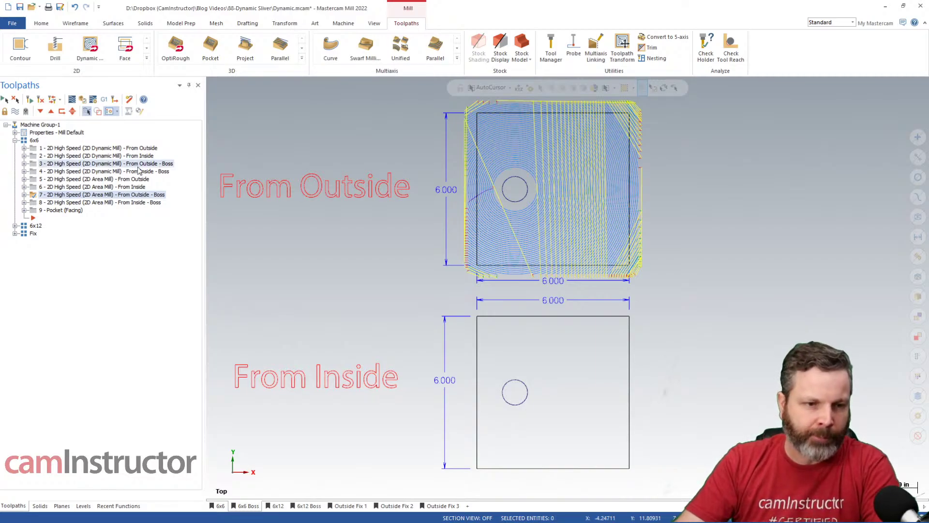
left_click(24, 164)
left_click(60, 195)
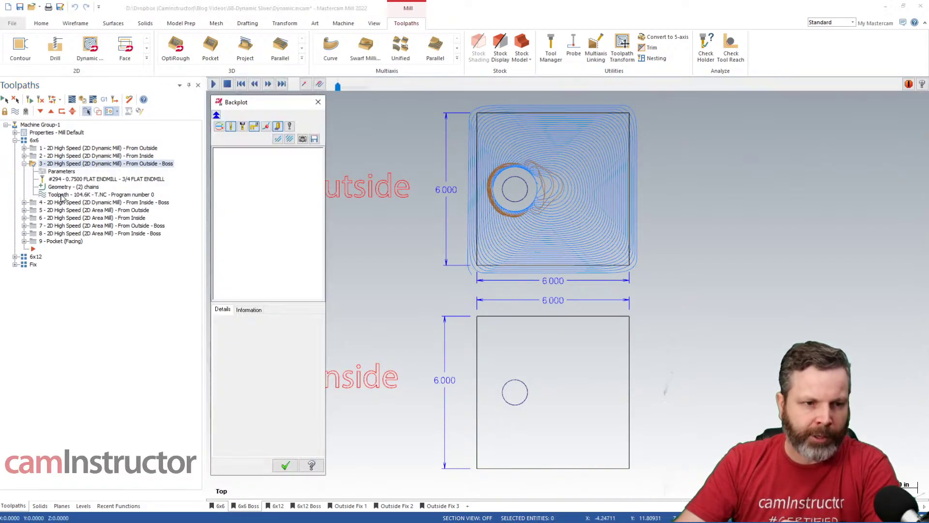
left_click(250, 310)
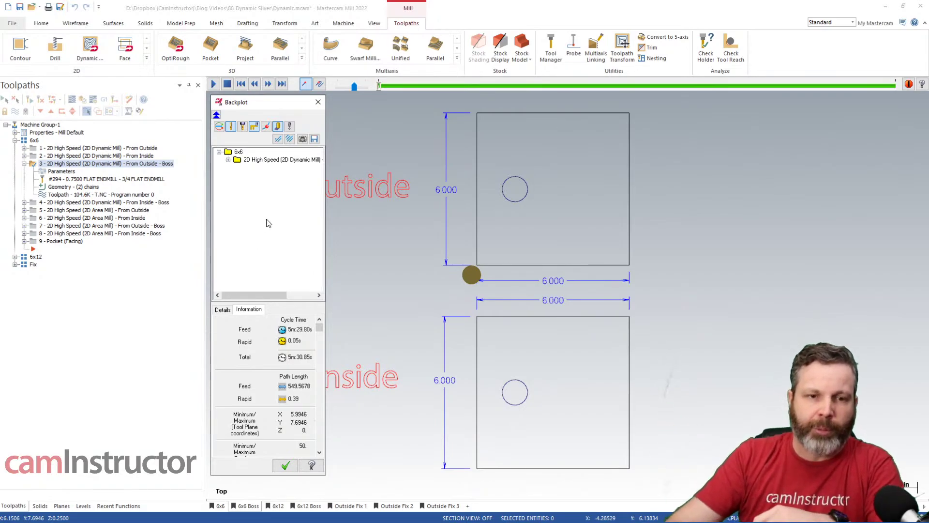
left_click(318, 102)
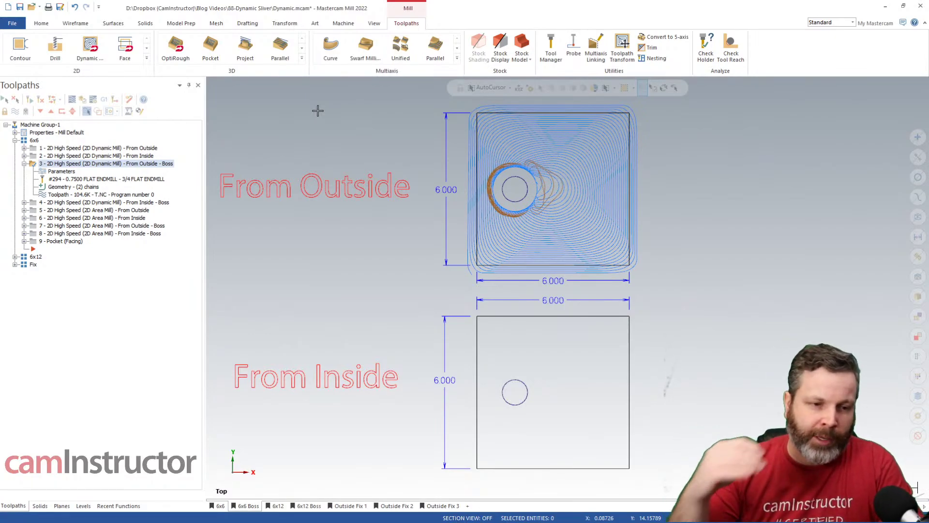
Review the overlap, cutting method and roughing stepover of operation 9, the Pocket (Facing) toolpath, without changing its parameters
left_click(54, 242)
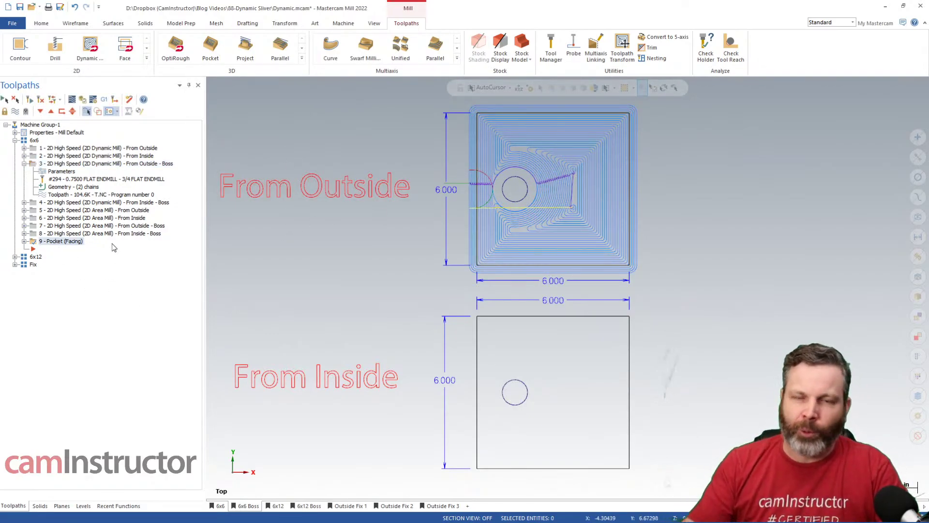
left_click(24, 241)
left_click(62, 249)
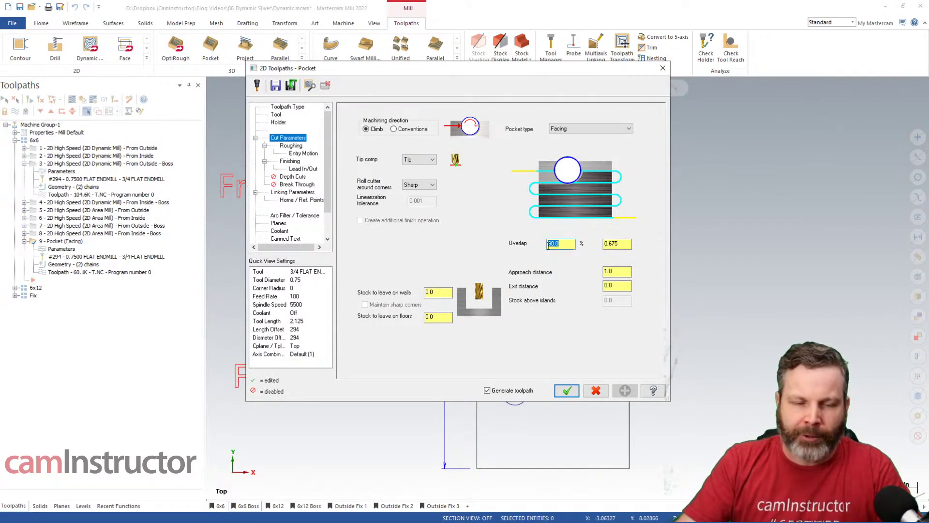
left_click(291, 145)
double_click(419, 179)
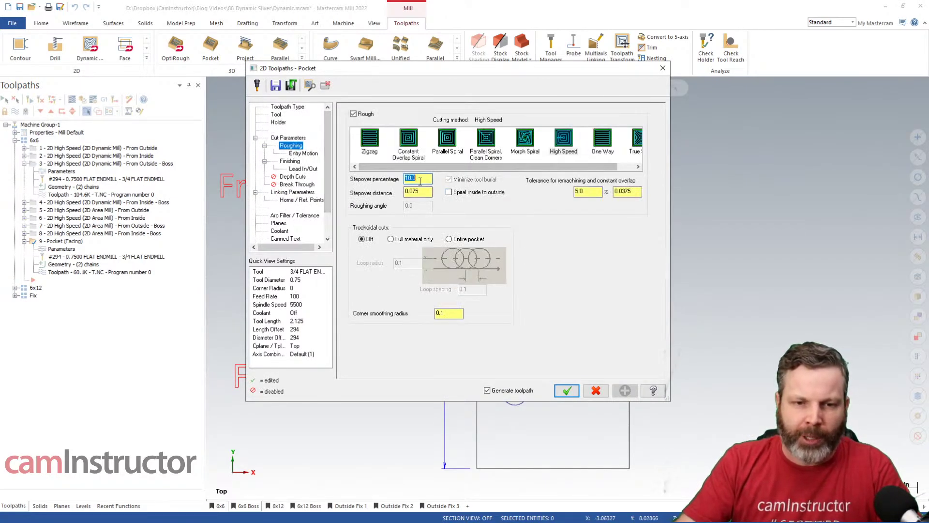
left_click(596, 391)
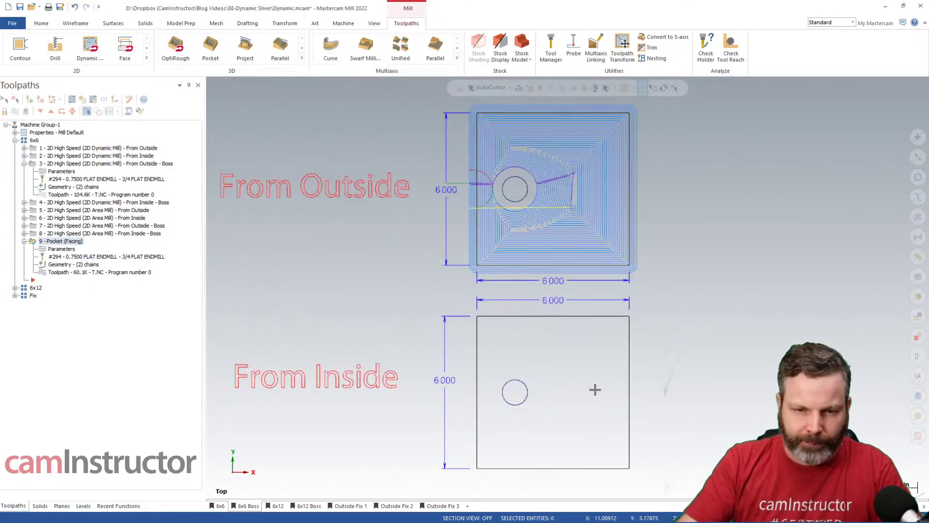
Start backplotting operation 9, the Pocket (Facing) toolpath, and examine its entry move at the part's edge up close
left_click(71, 99)
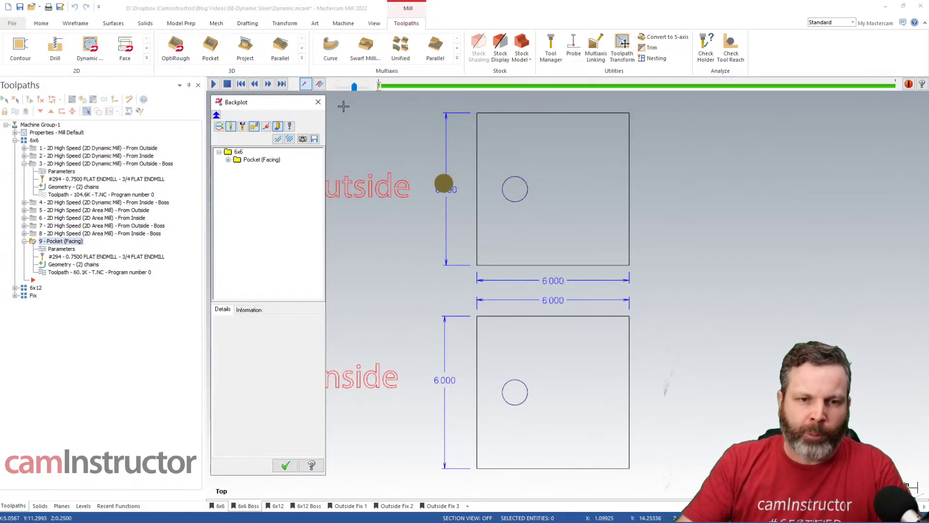
left_click(269, 85)
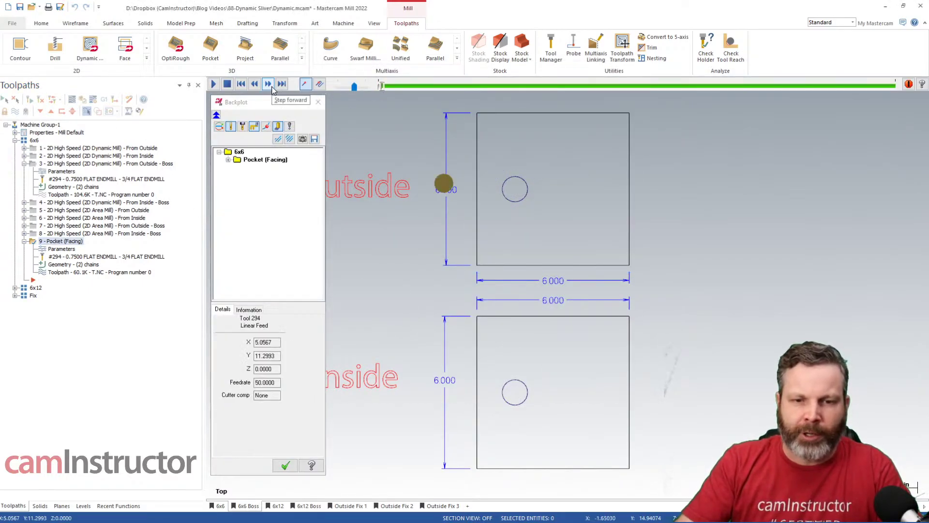
left_click(268, 84)
scroll(475, 177, "up", 4)
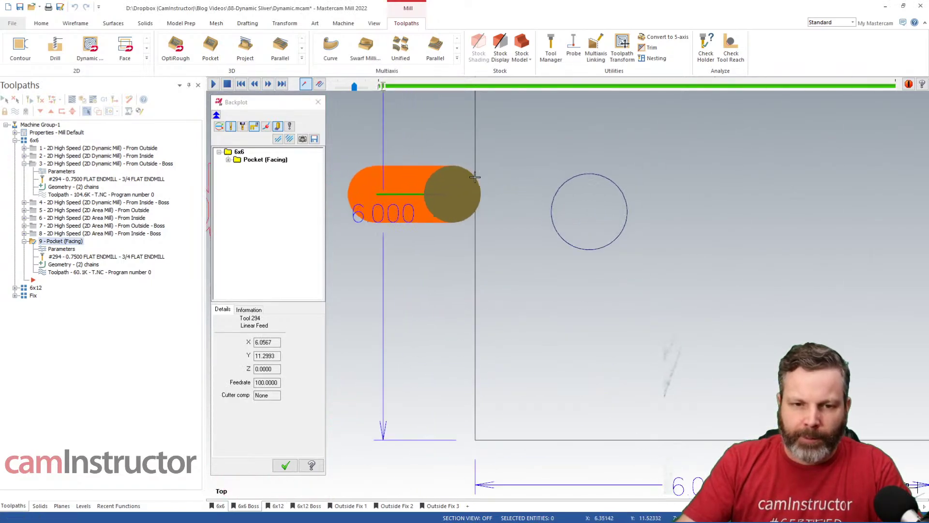
scroll(475, 178, "up", 1)
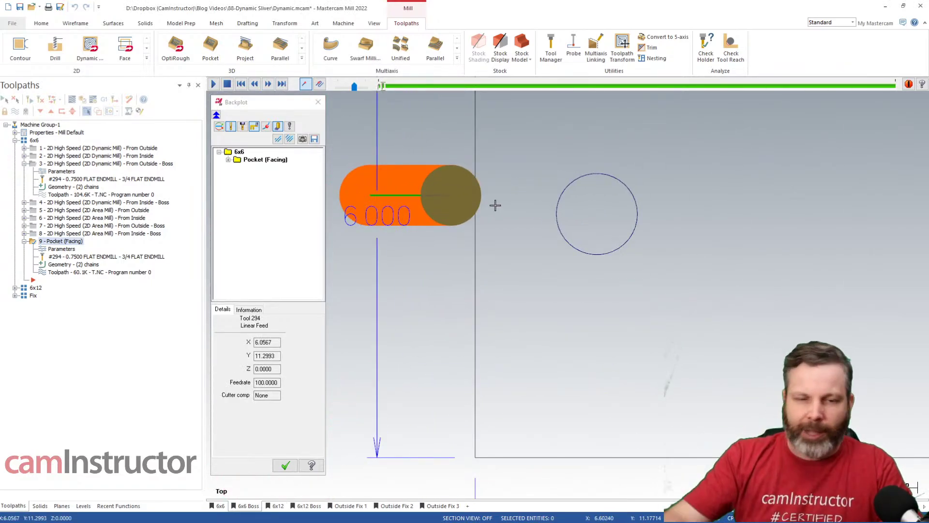
scroll(408, 303, "down", 4)
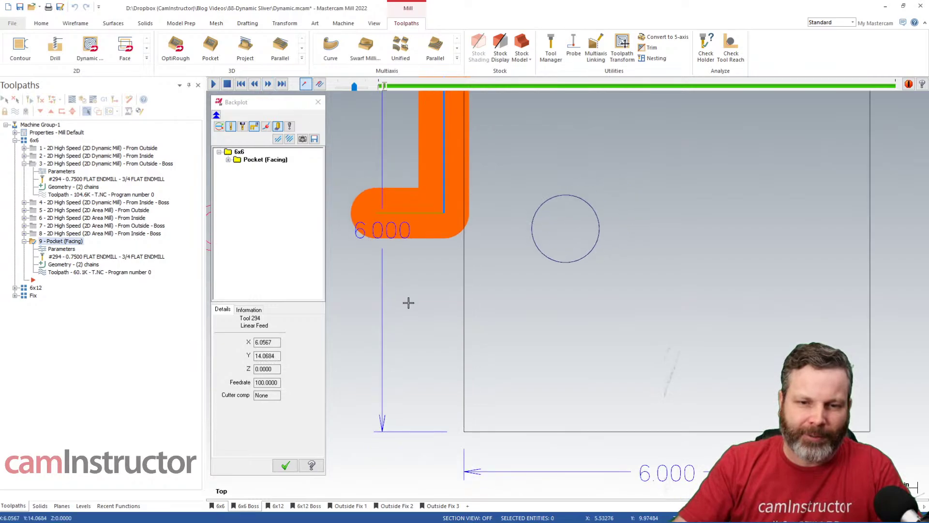
Step the Pocket (Facing) backplot move by move around the part's outer perimeter and into the second pass
left_click(268, 84)
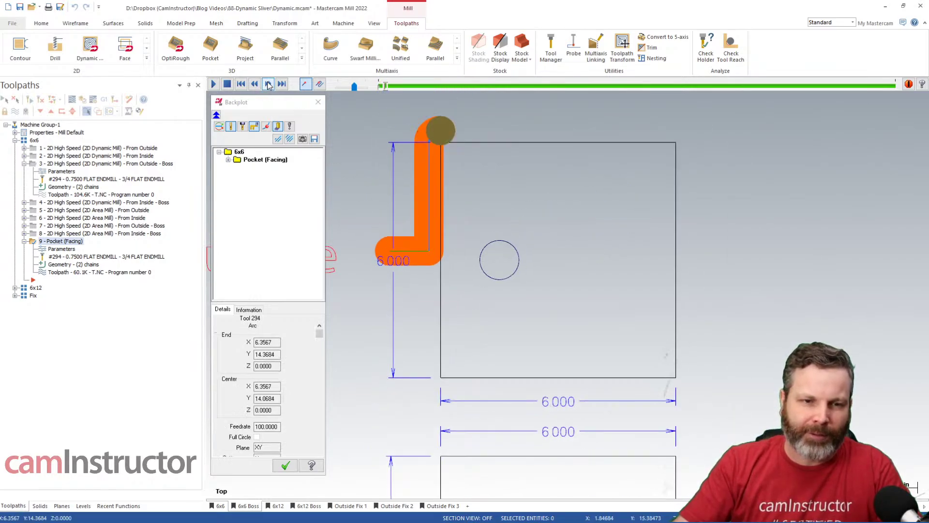
left_click(268, 83)
left_click(268, 84)
left_click(269, 84)
left_click(270, 85)
left_click(269, 85)
left_click(270, 85)
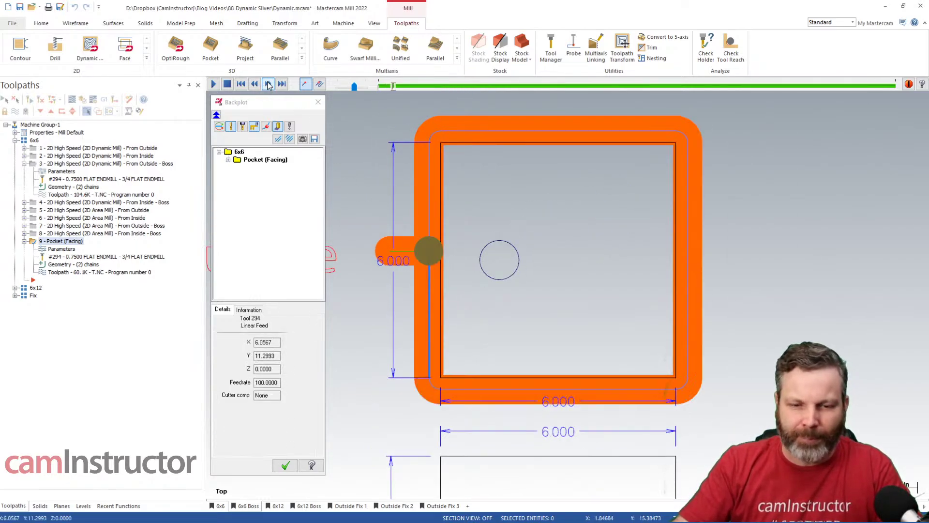
left_click(269, 85)
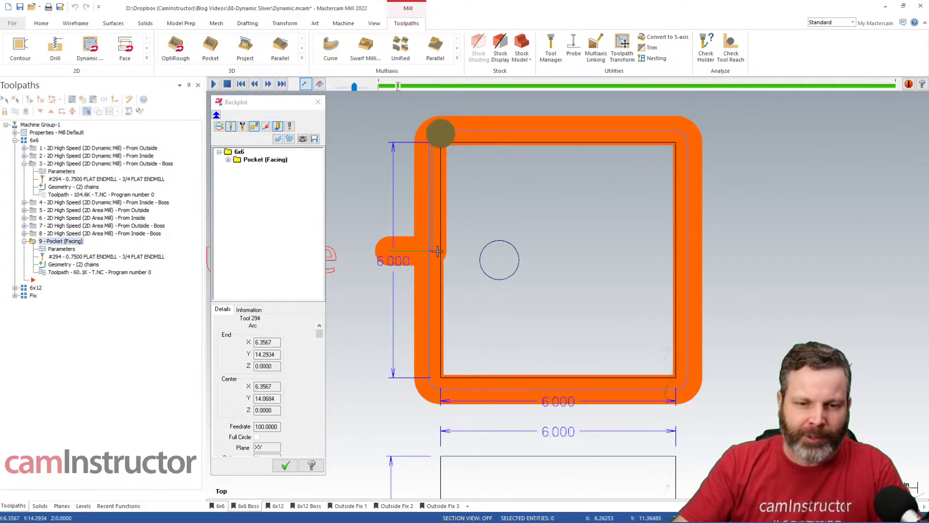
Advance the Pocket (Facing) backplot to the cut around the boss, then close it and collapse operations 3 and 9
left_click_drag(396, 86, 548, 112)
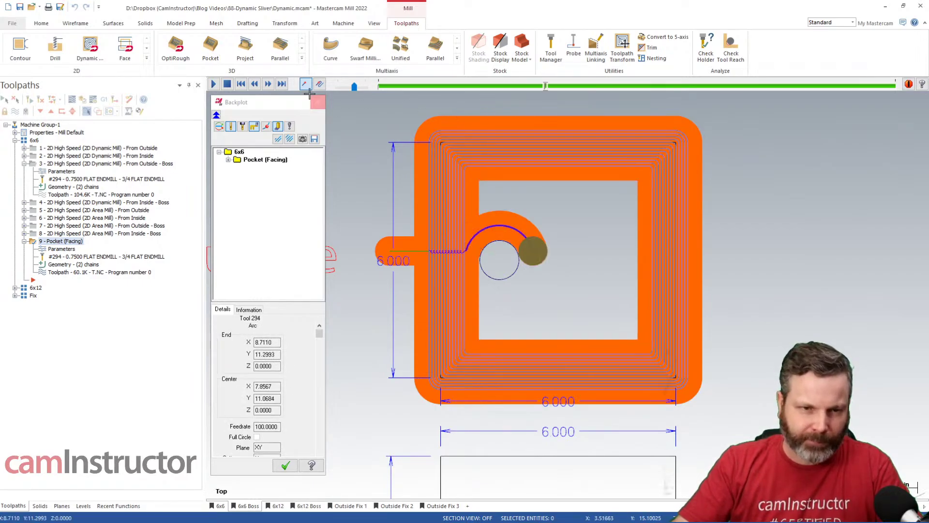
left_click(255, 85)
left_click(268, 84)
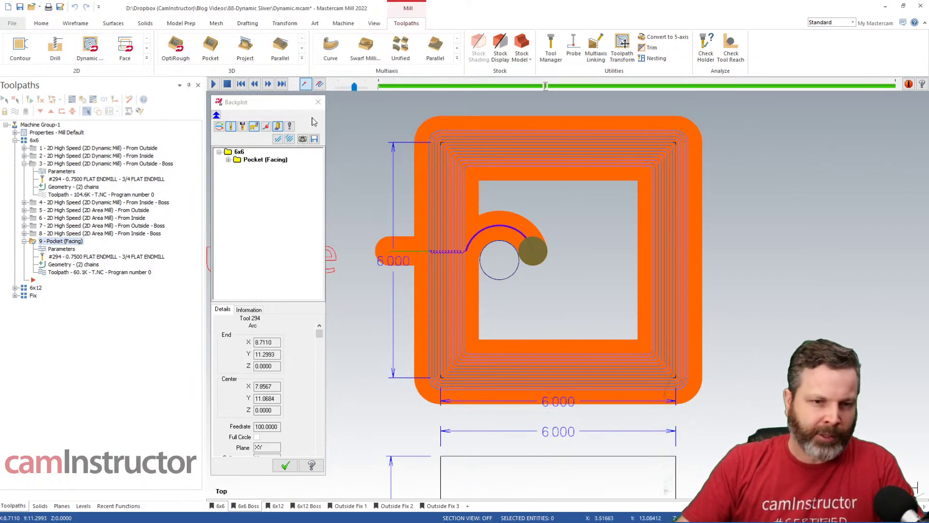
left_click(318, 102)
left_click(24, 164)
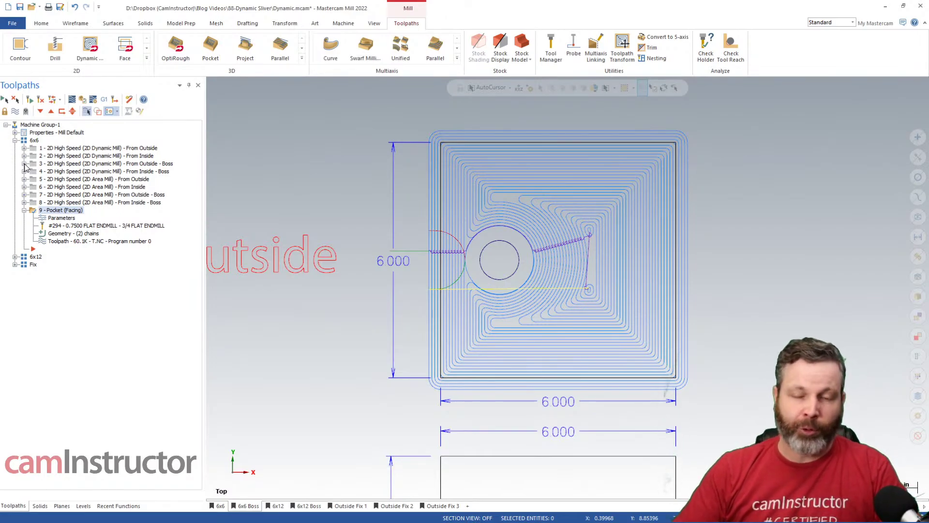
left_click(24, 210)
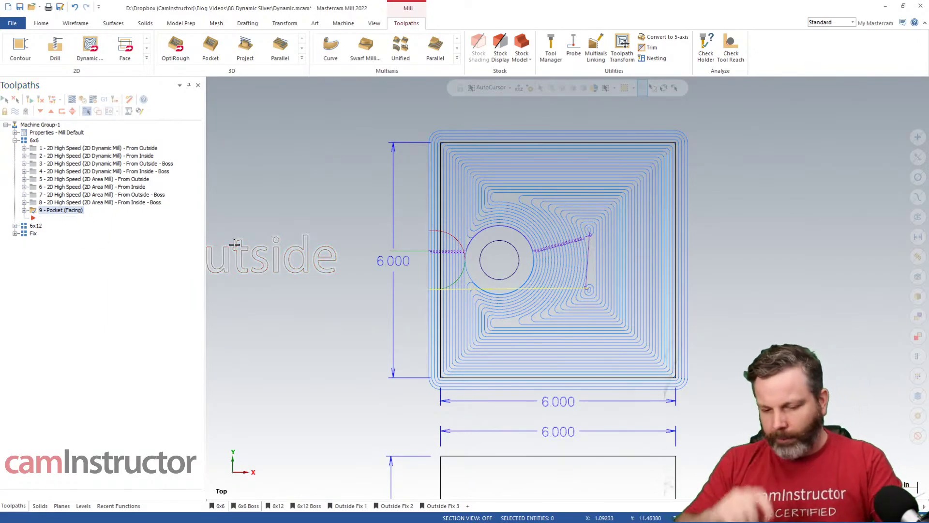
Display the 6x12 parts without a boss, expand the 6x12 toolpath group and collapse the 6x6 group
scroll(631, 160, "down", 1)
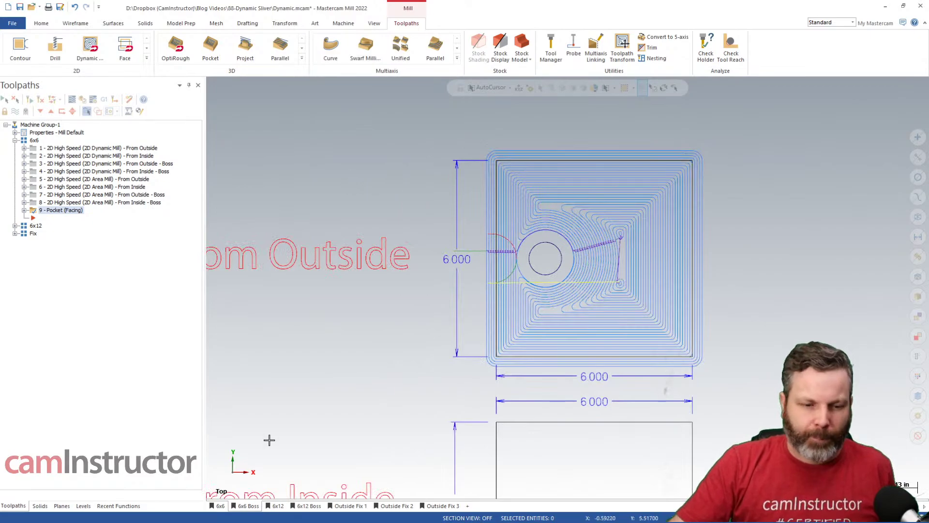
left_click(220, 506)
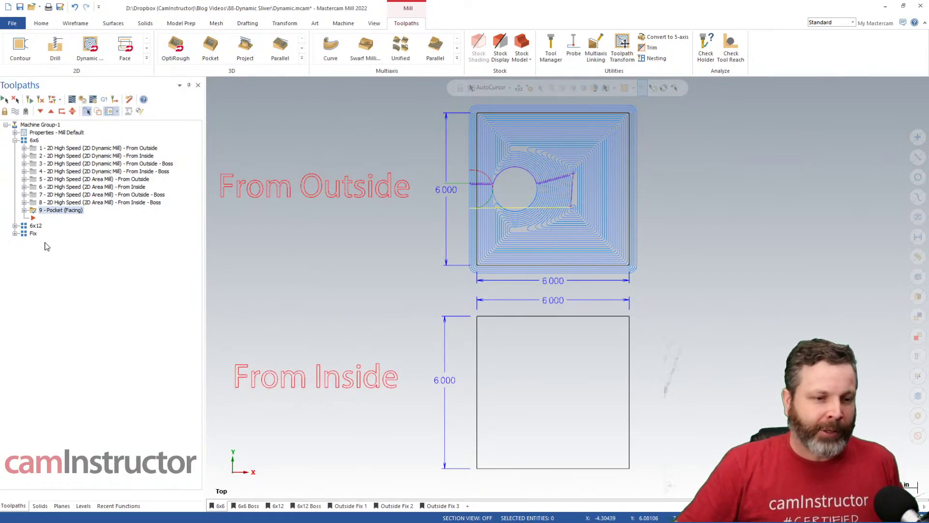
left_click(280, 507)
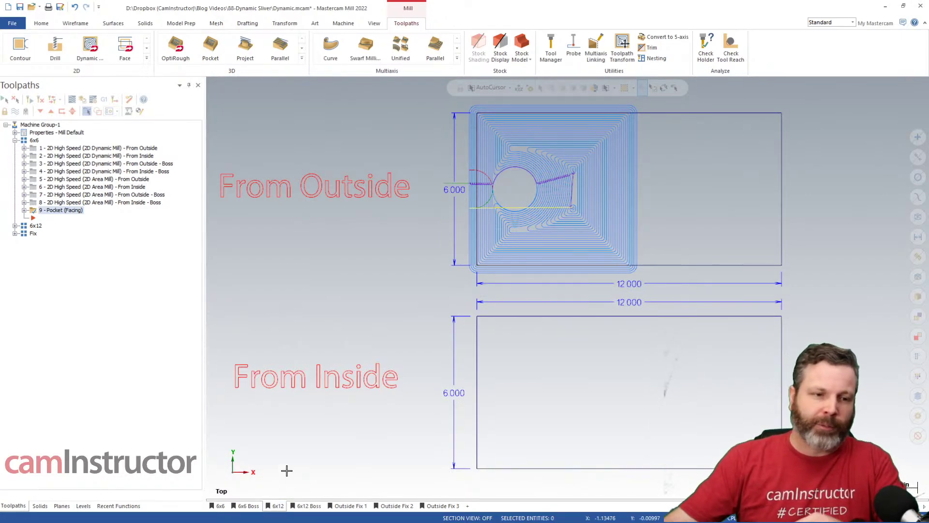
left_click(16, 225)
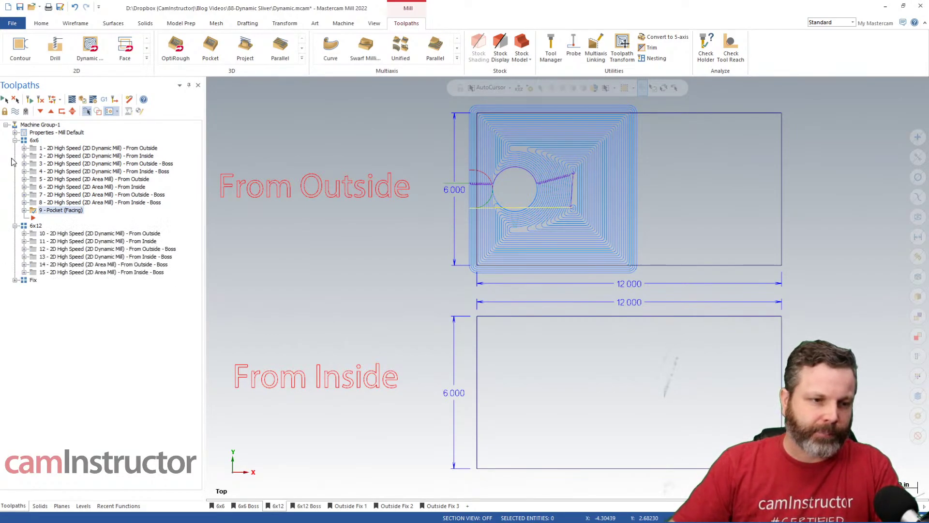
left_click(15, 140)
Move the toolpath insert arrow down past operation 15 to the end of the 6x12 group
left_click(41, 112)
left_click(40, 111)
left_click(40, 111)
left_click(41, 111)
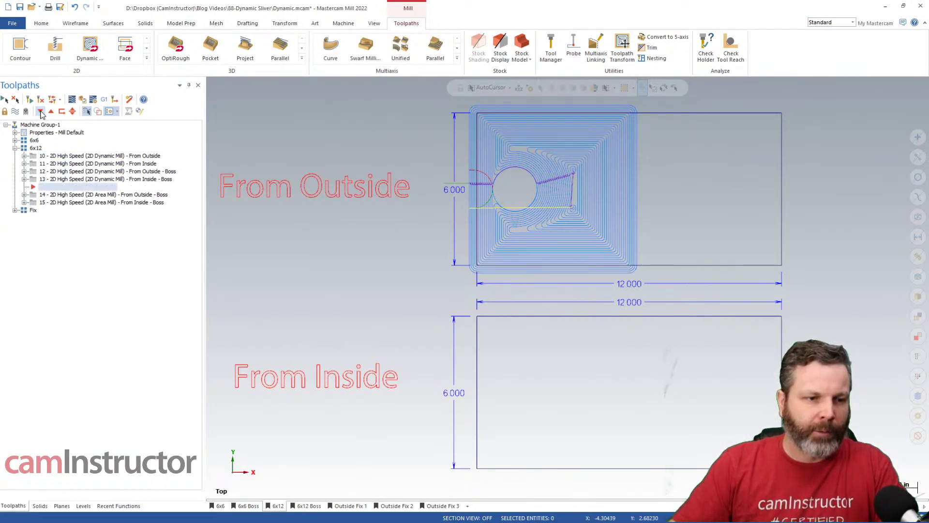
left_click(41, 111)
left_click(40, 111)
left_click(41, 111)
Backplot operation 10, the Dynamic Mill From Outside toolpath, through the outer passes until only the central sliver remains
left_click(55, 156)
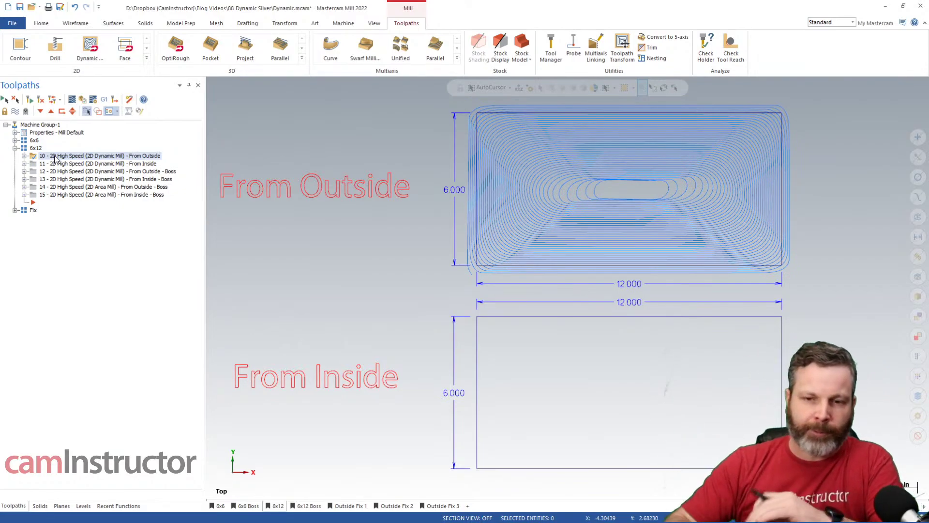
left_click(72, 99)
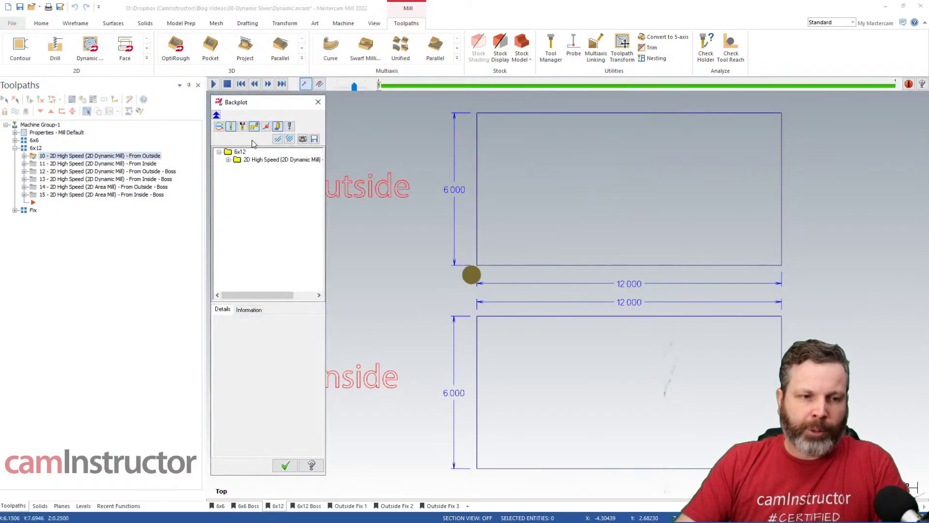
left_click_drag(380, 87, 503, 100)
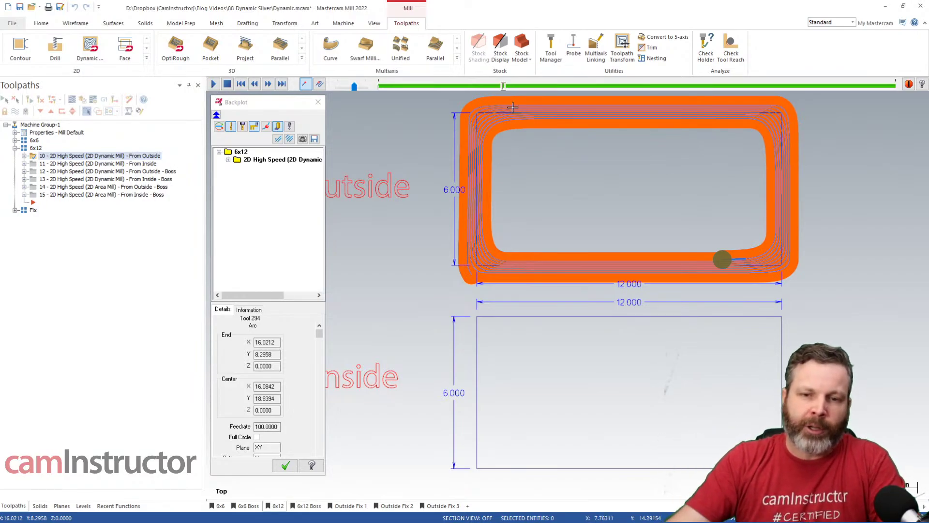
left_click(508, 87)
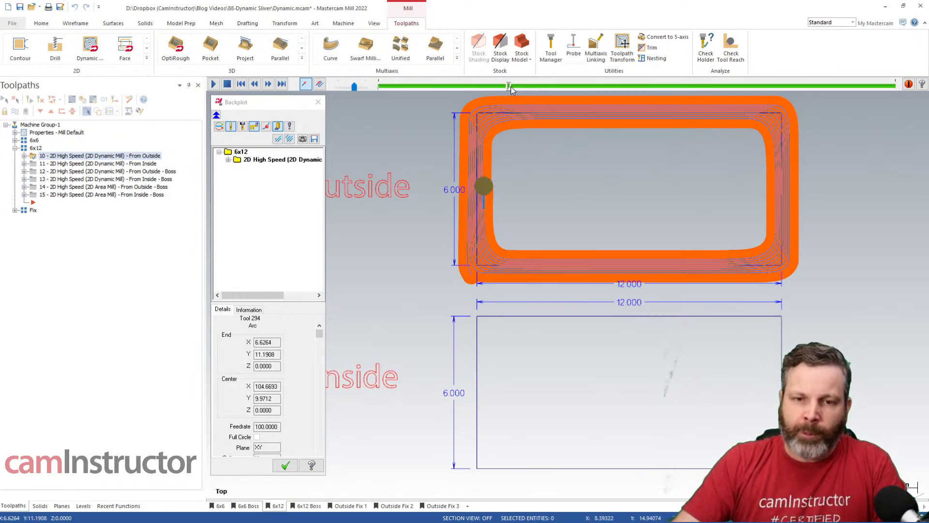
left_click_drag(509, 85, 885, 91)
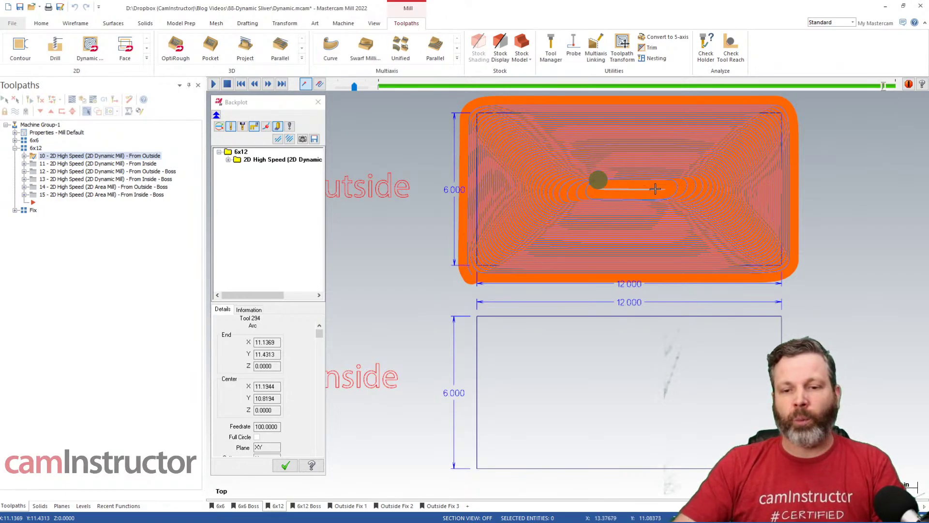
Examine the central sliver up close while advancing the operation 10 backplot through its removal, then close the backplot
scroll(654, 189, "up", 2)
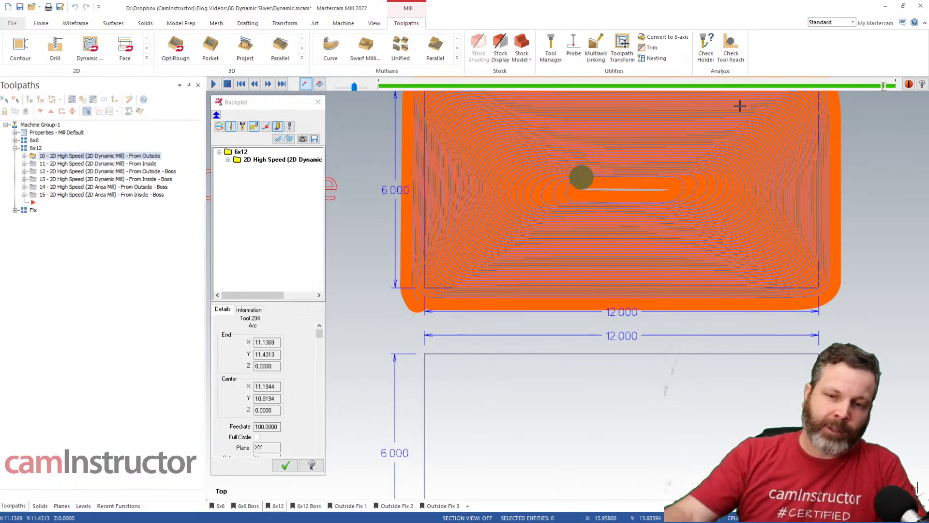
left_click_drag(884, 90, 890, 90)
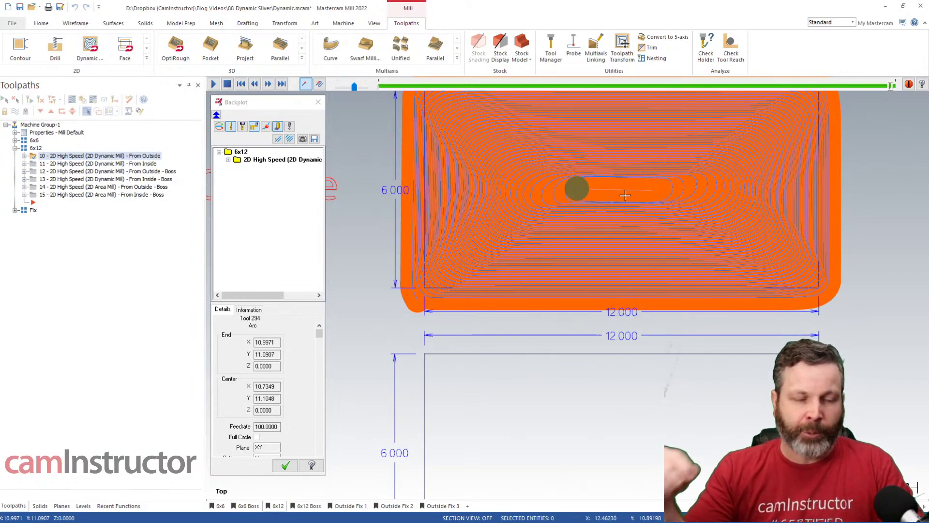
scroll(656, 278, "down", 3)
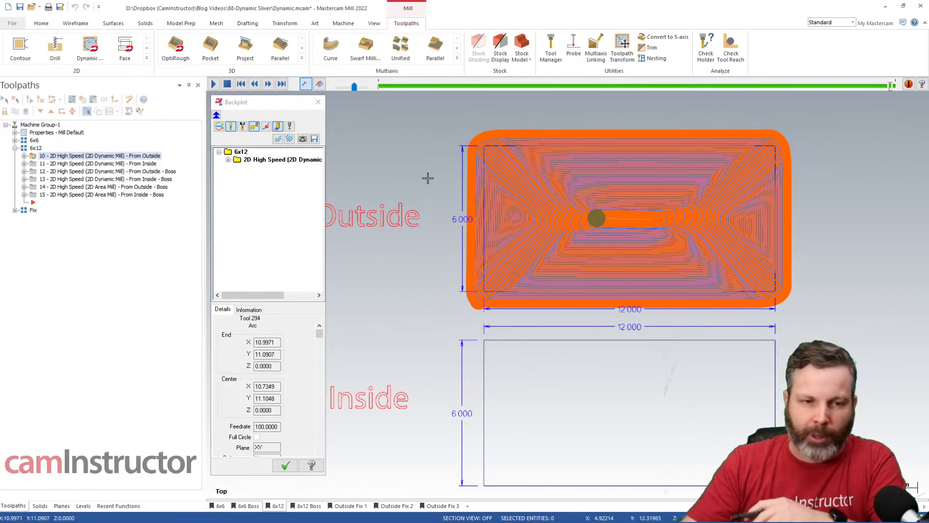
left_click(318, 102)
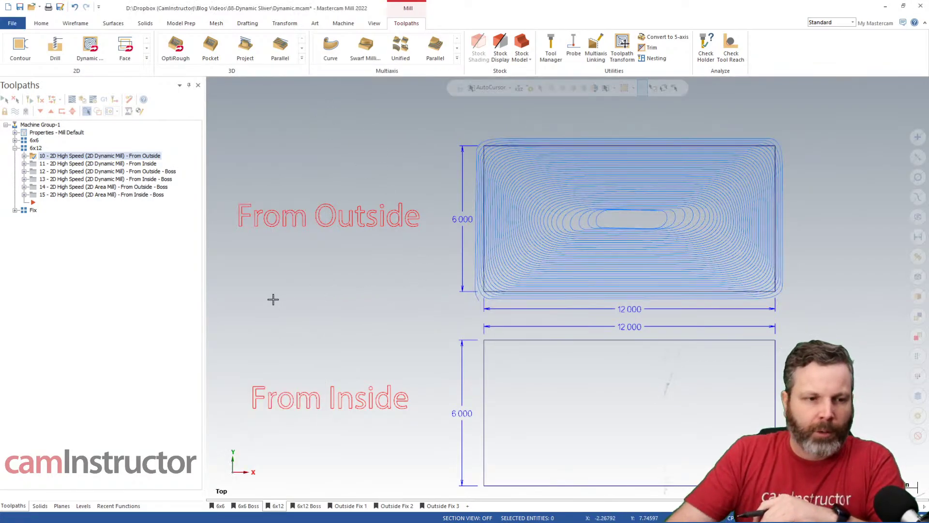
Display the 6x12 boss parts and backplot operation 12, Dynamic Mill From Outside - Boss, to its end, then close the backplot
left_click(309, 506)
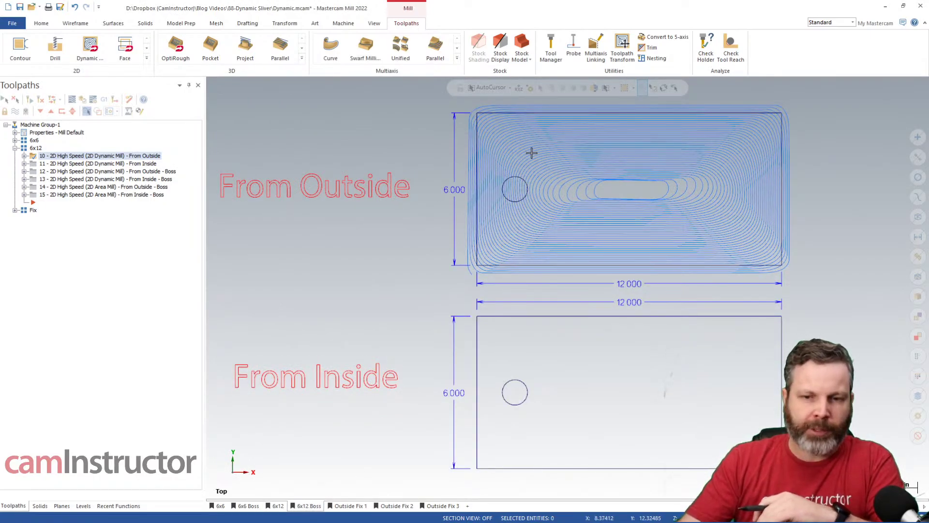
left_click(166, 172)
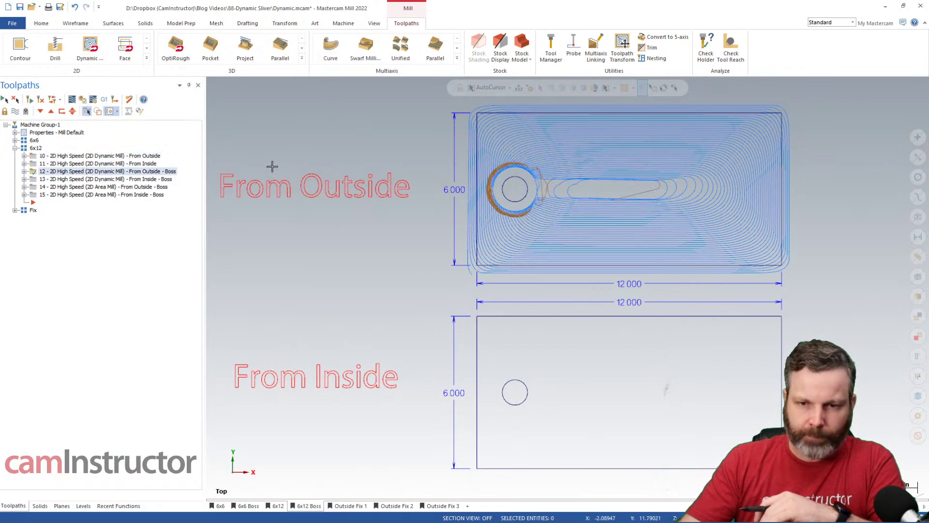
left_click(71, 100)
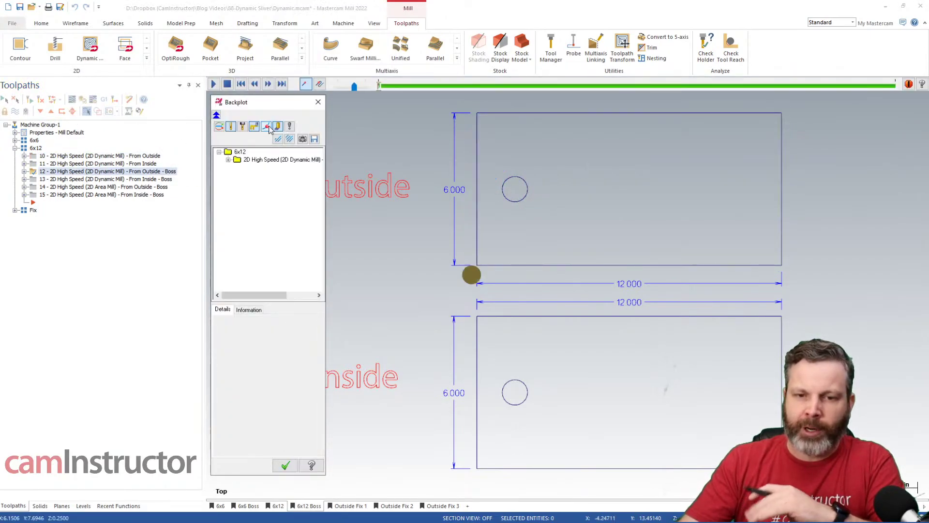
left_click(407, 86)
mouse_move(407, 86)
left_mouse_down()
mouse_move(769, 100)
mouse_move(854, 88)
left_mouse_up()
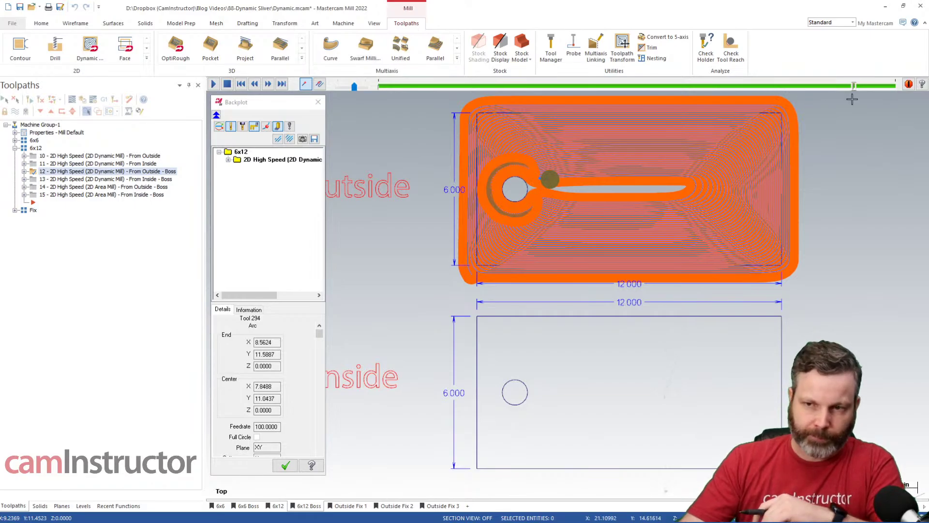
left_click_drag(855, 88, 895, 87)
left_click(318, 102)
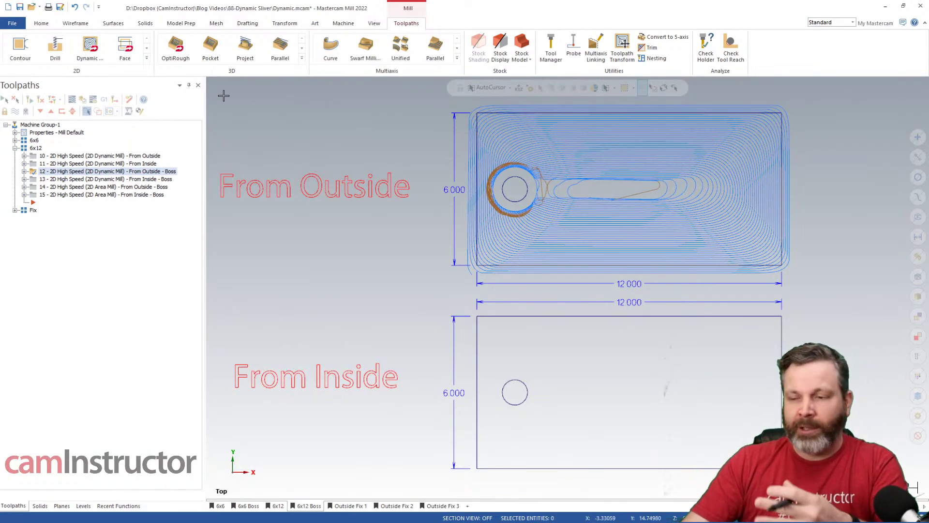
Backplot operation 11, Dynamic Mill From Inside, to its end on the 6x12 part without a boss, then close the backplot
left_click(155, 179)
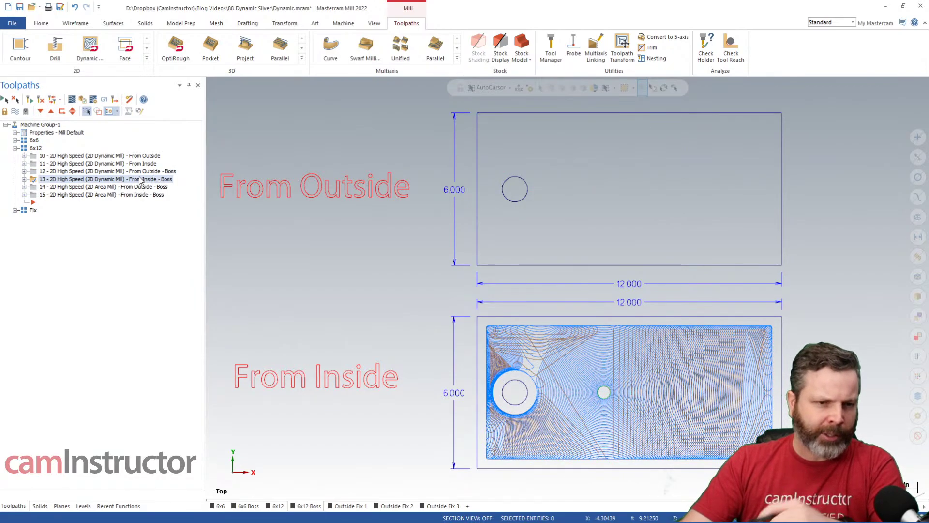
left_click(142, 164)
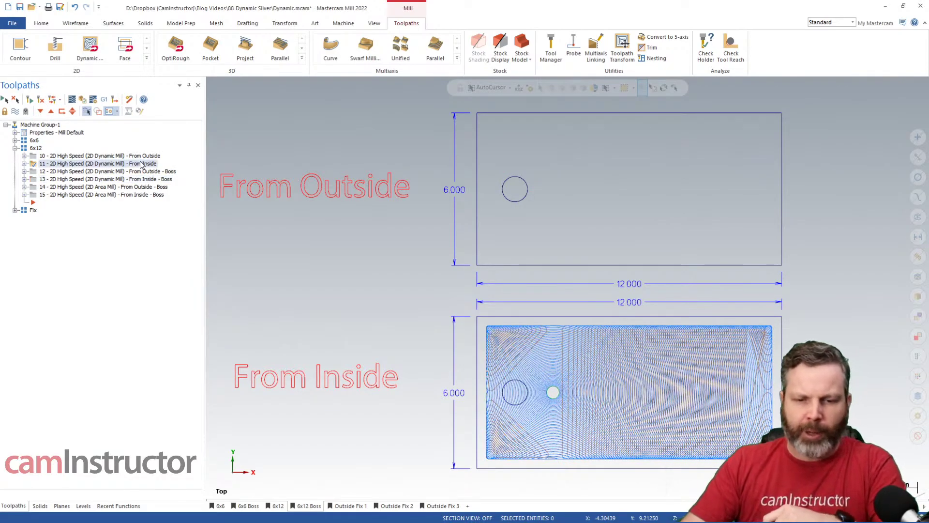
left_click(278, 505)
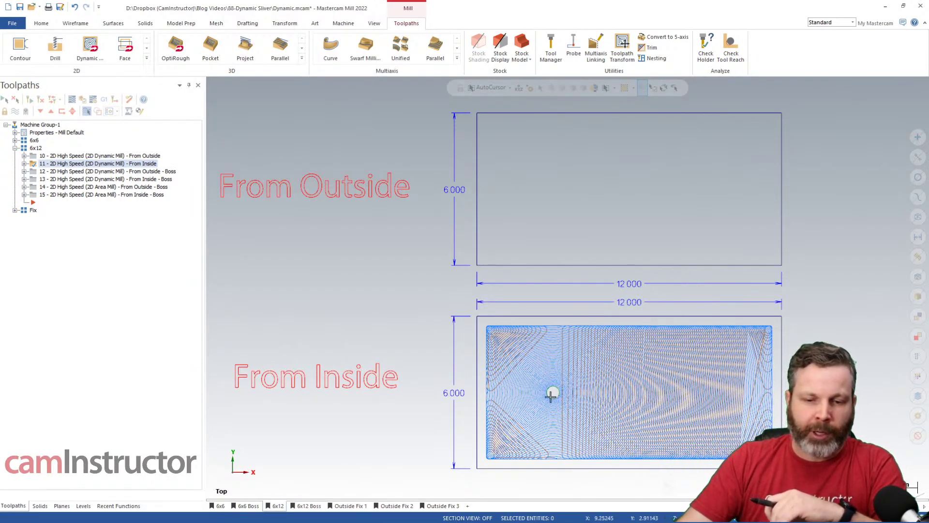
left_click(72, 100)
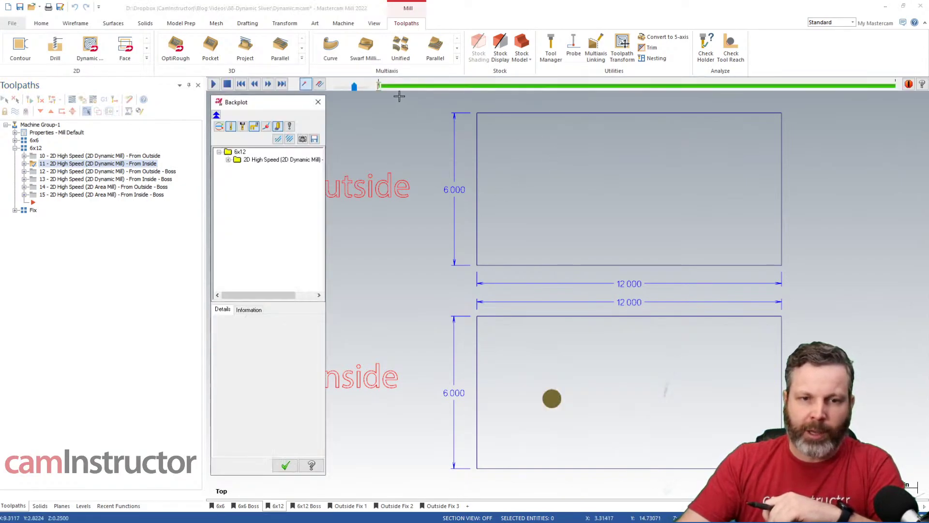
left_click_drag(379, 86, 415, 93)
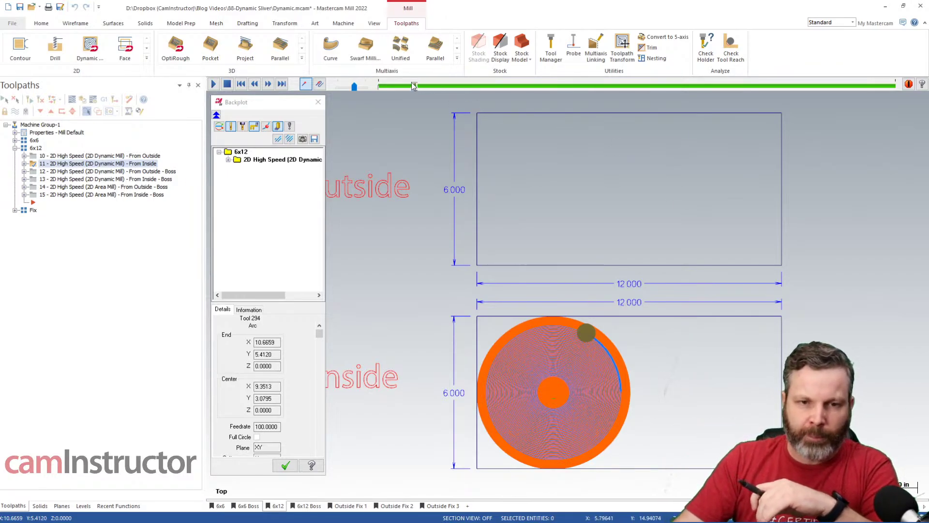
left_click_drag(416, 86, 570, 92)
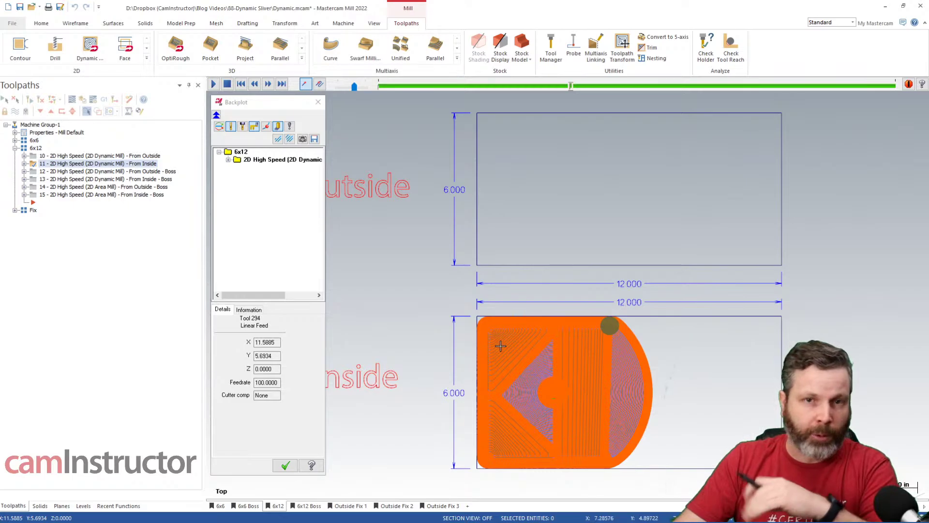
left_click_drag(570, 87, 895, 86)
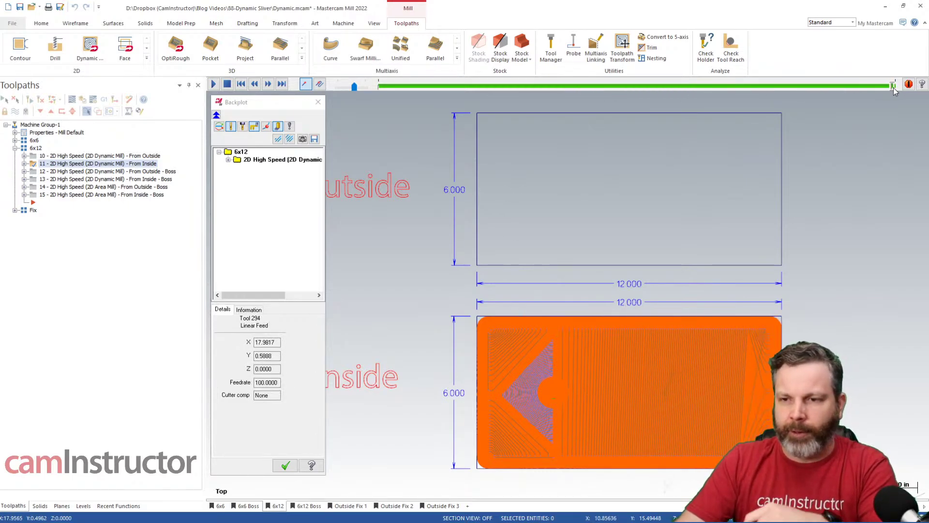
left_click(318, 102)
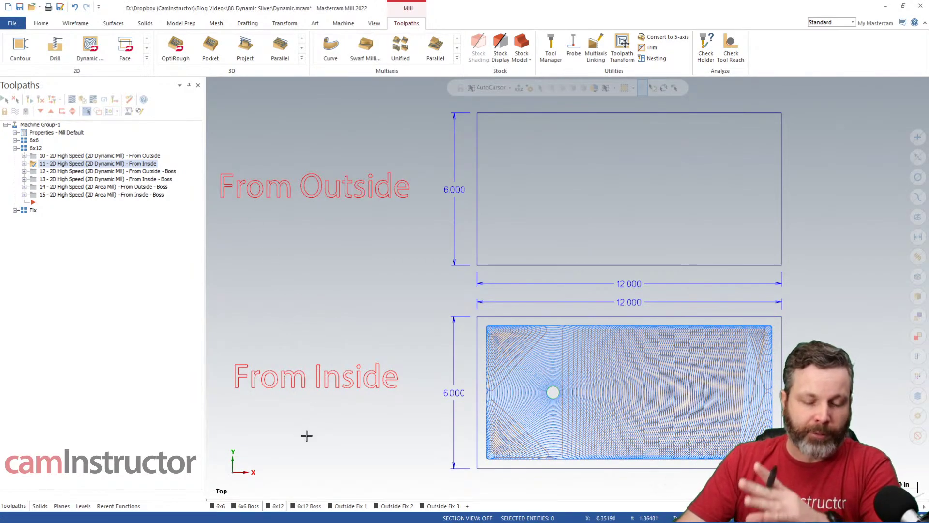
Display the 6x12 boss parts and backplot operation 13, Dynamic Mill From Inside - Boss, up to the cut beside the boss
left_click(309, 506)
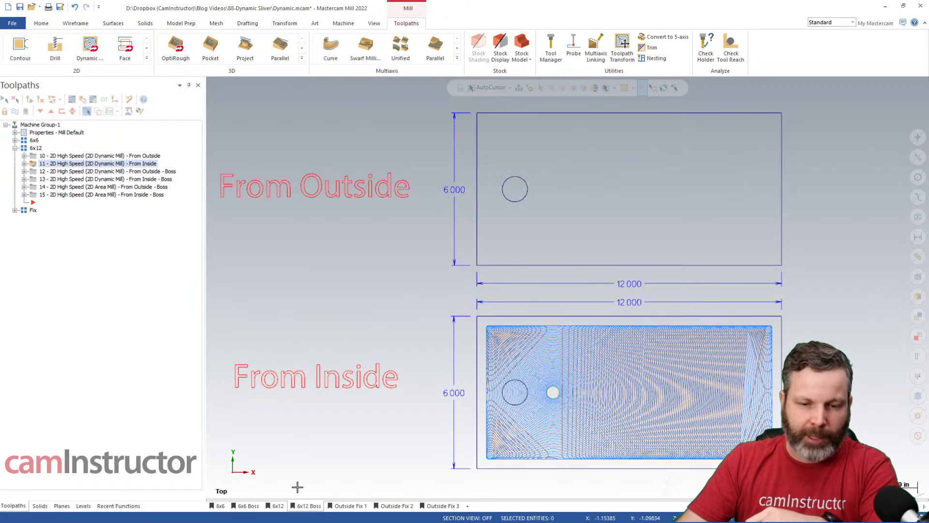
left_click(148, 180)
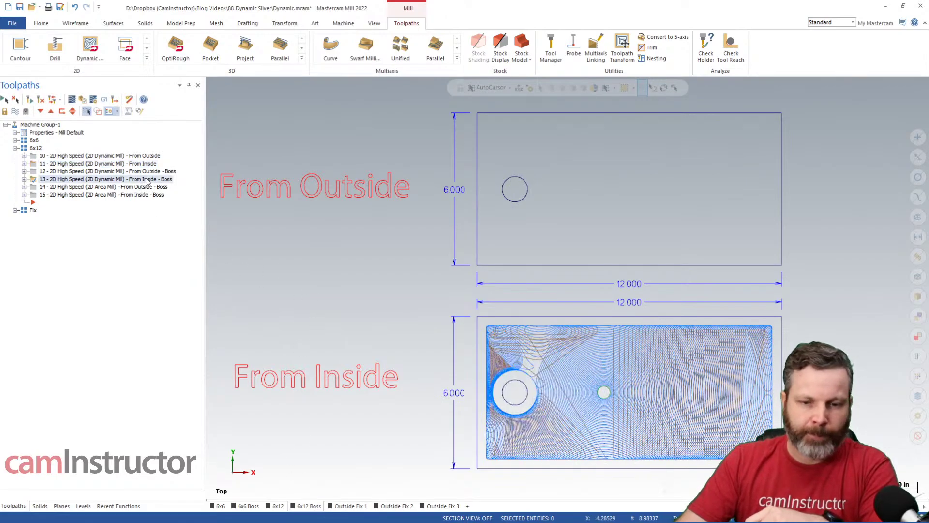
left_click(72, 99)
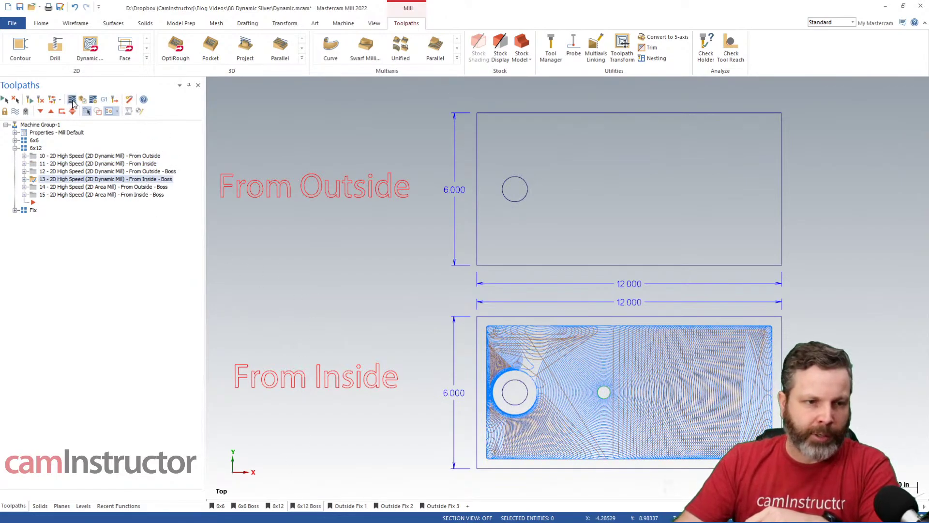
mouse_move(379, 88)
left_mouse_down()
mouse_move(465, 97)
mouse_move(564, 92)
left_mouse_up()
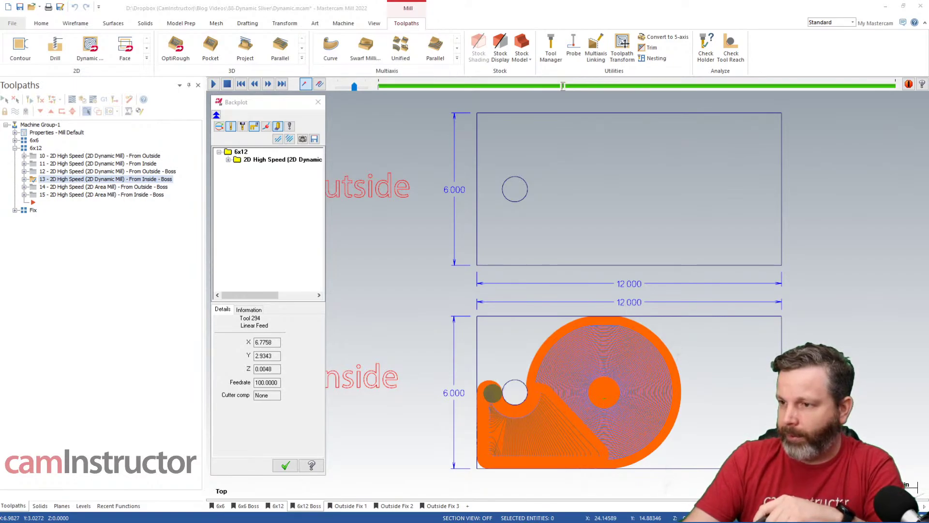
Switch to the Haas feedrate video on YouTube and review the hole diagram at 2:29, feed formula at 4:27 and Override Arc Feed Rate settings at 3:47
key("alt+Tab")
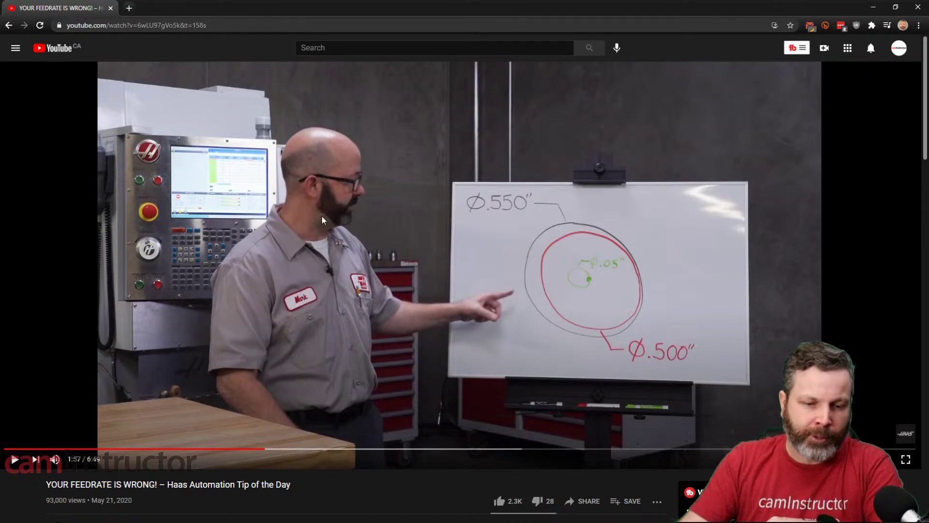
left_click(336, 448)
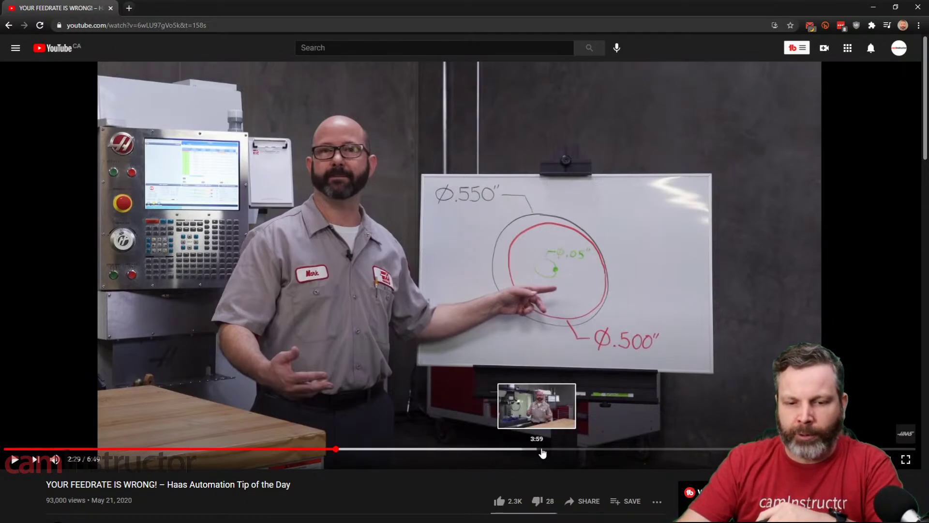
left_click(599, 450)
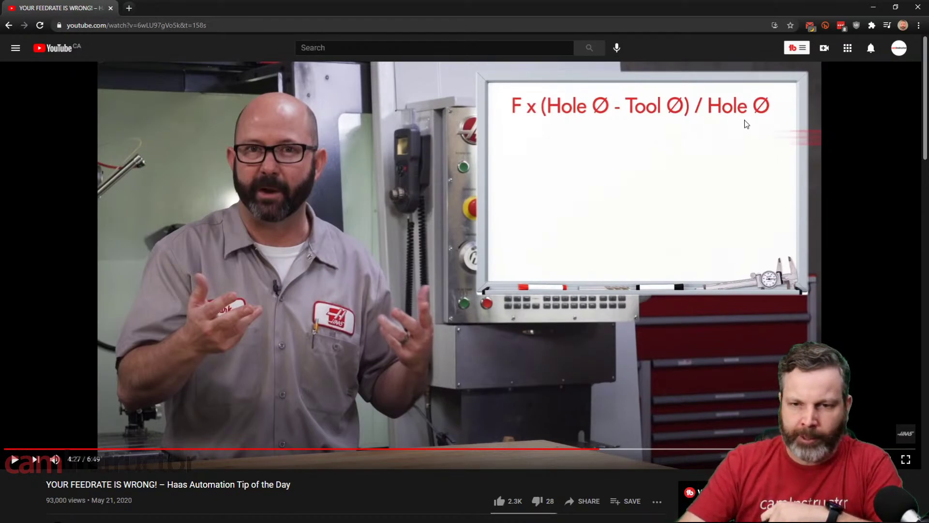
left_click(510, 449)
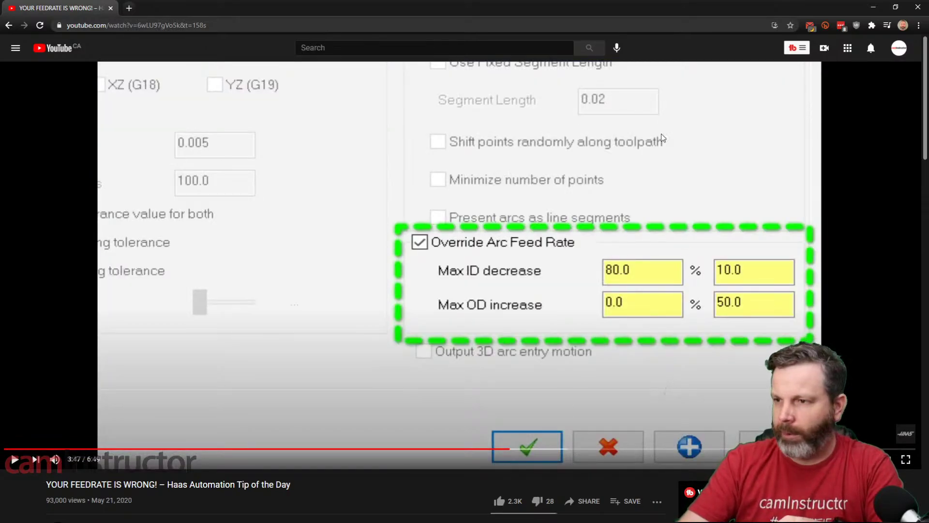
Switch back from the feedrate video to Mastercam and close the backplot of operation 13, Dynamic Mill From Inside - Boss
double_click(366, 9)
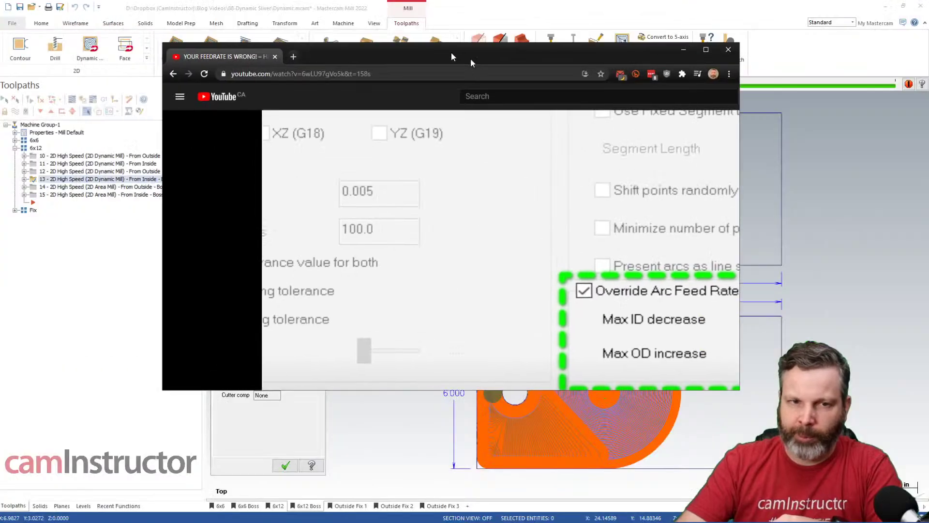
left_click_drag(471, 58, 928, 63)
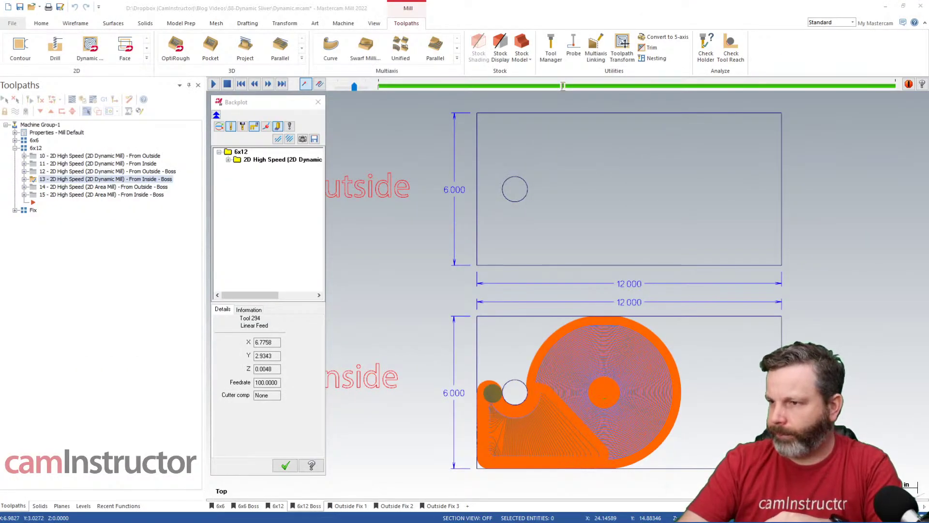
left_click_drag(928, 63, 425, 69)
double_click(425, 69)
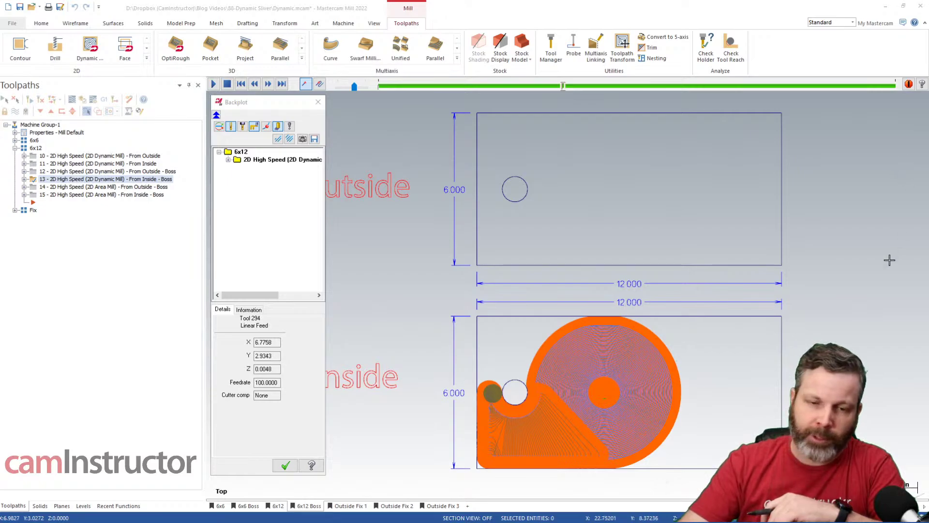
scroll(497, 413, "up", 3)
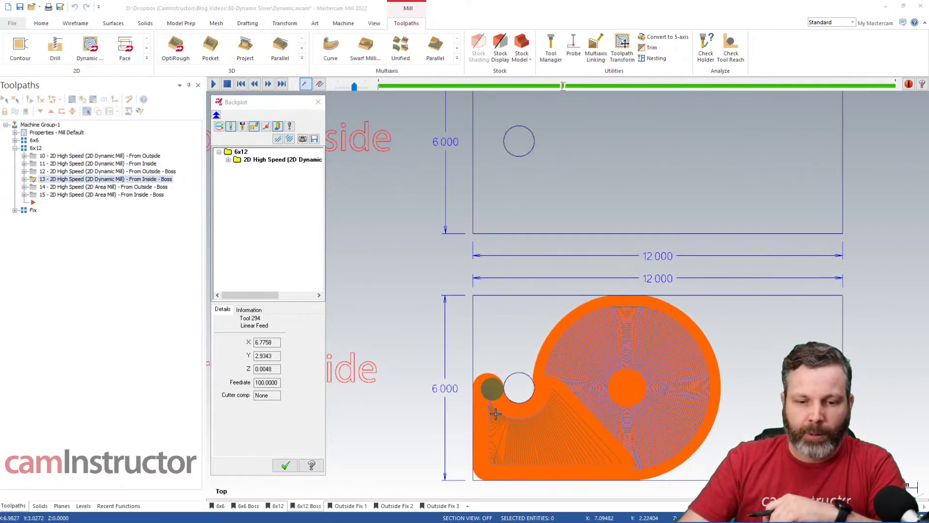
left_click(318, 101)
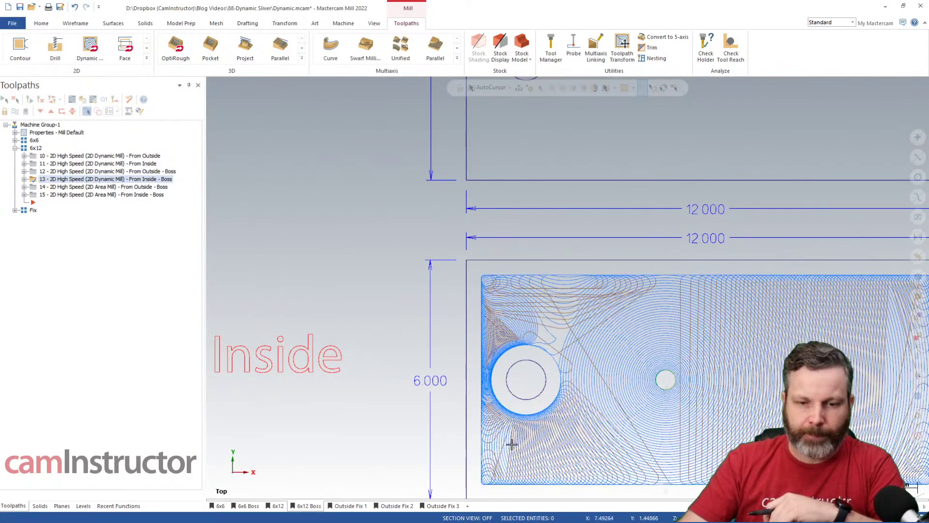
Review the Minimum toolpath radius in operation 13's Cut Parameters, then close the parameters without making changes
scroll(470, 382, "up", 6)
scroll(486, 378, "up", 5)
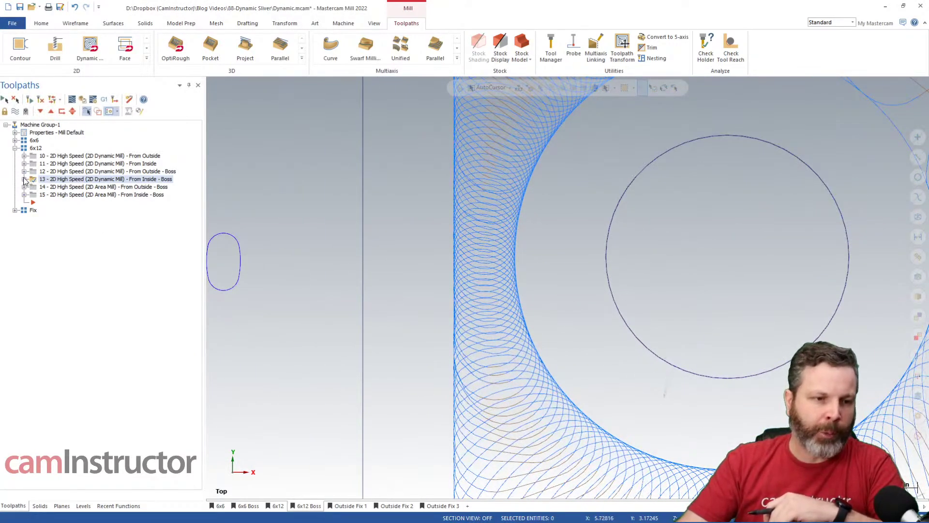
left_click(23, 179)
left_click(60, 187)
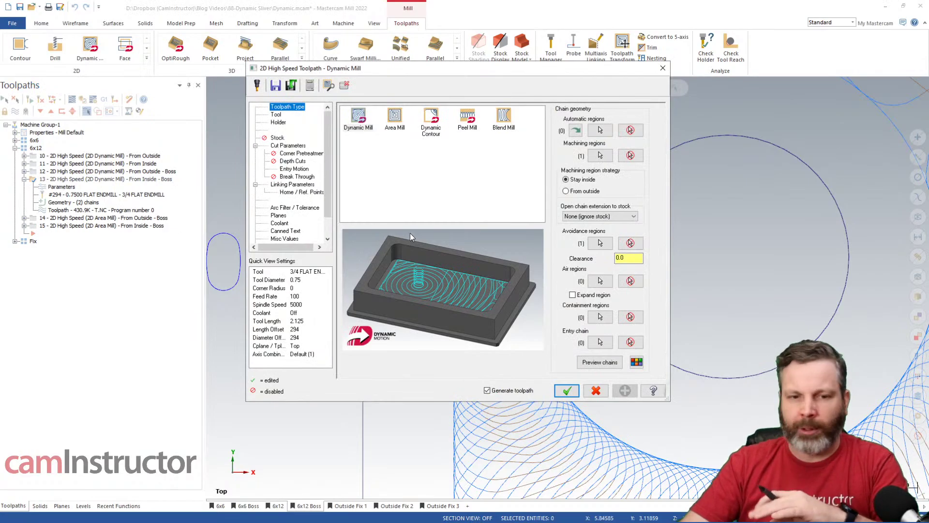
left_click(287, 146)
left_click(440, 251)
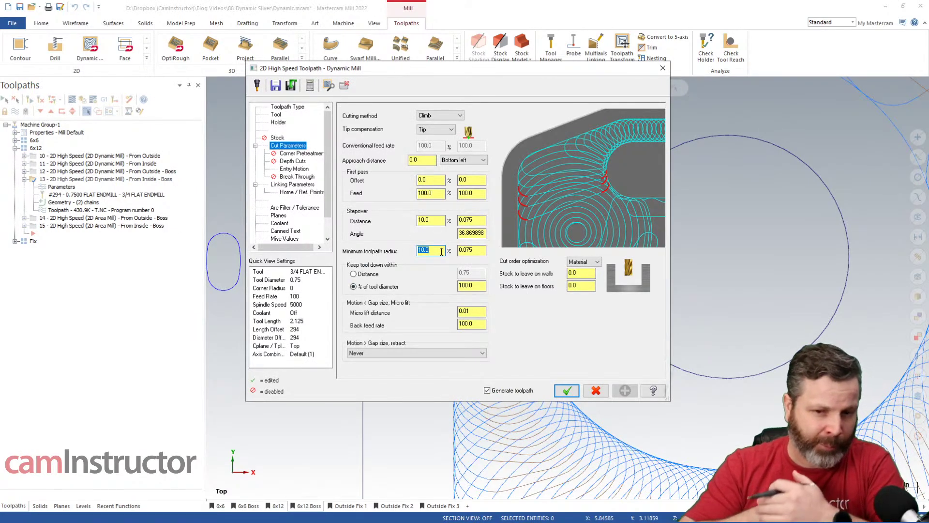
left_click(465, 250)
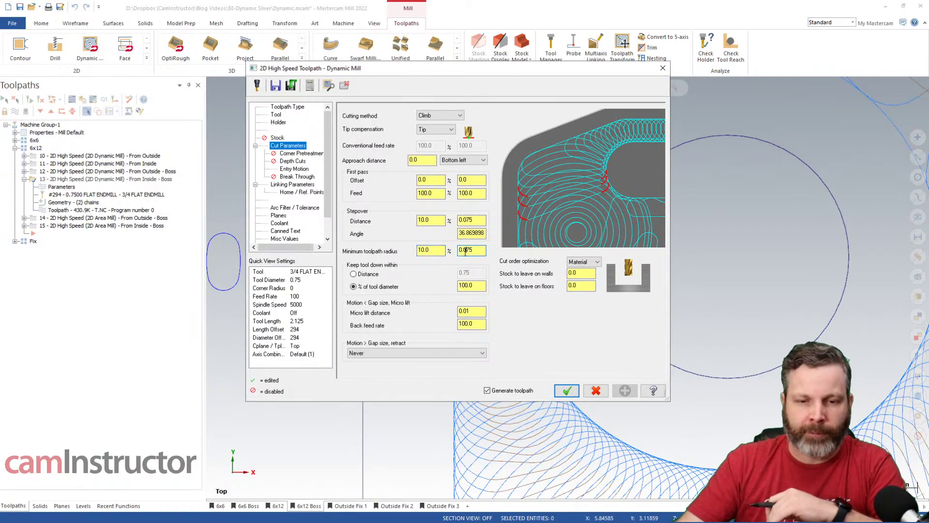
left_click(663, 68)
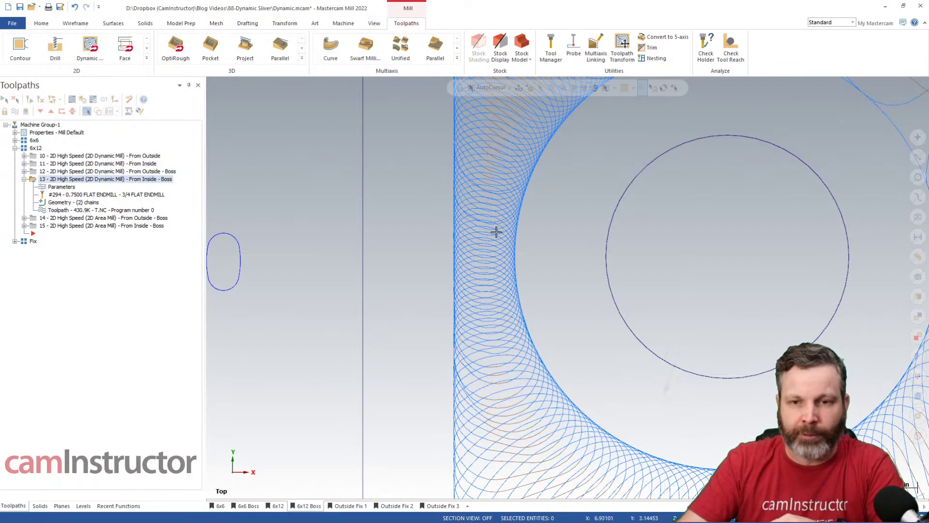
Analyze operation 13's looping toolpath in the narrow gap between the boss and the pocket wall, then end the analysis
left_click(42, 25)
left_click(482, 47)
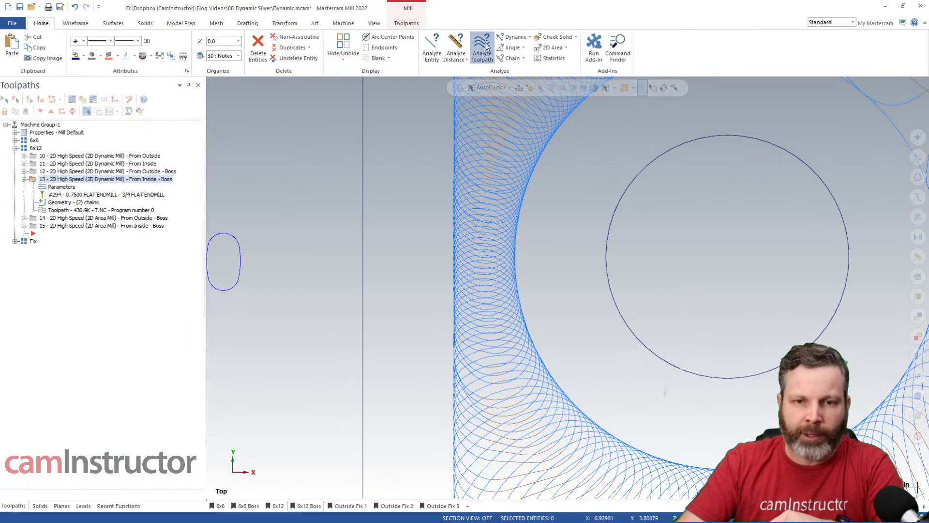
scroll(488, 252, "up", 5)
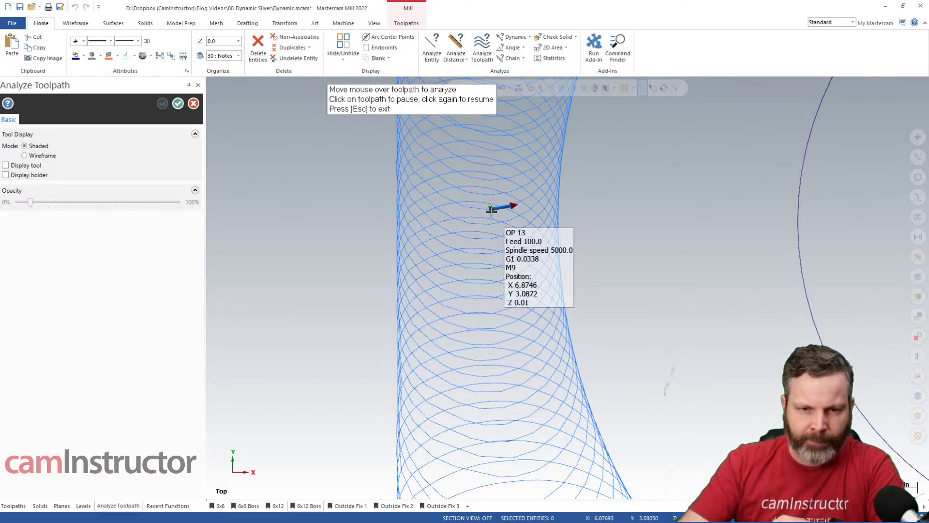
scroll(474, 339, "down", 1)
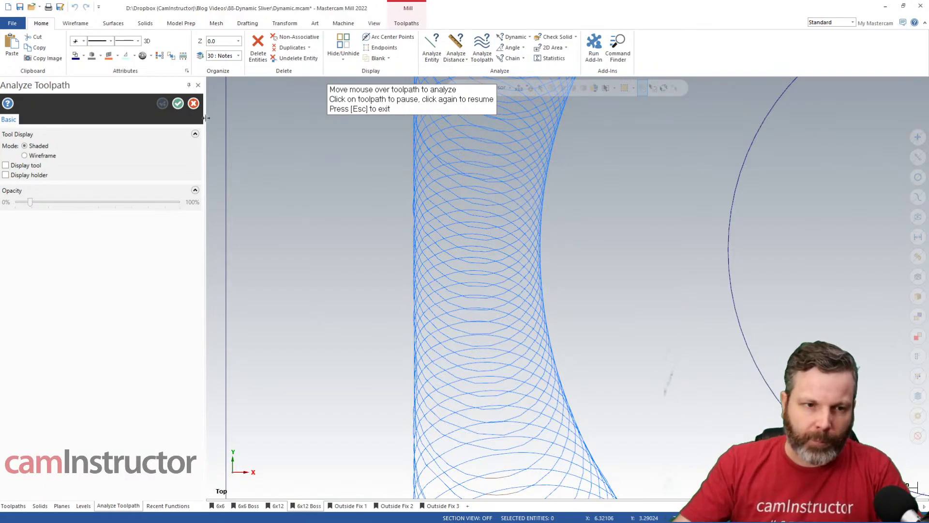
key("Escape")
Create a center-point circle about 1.64 in in diameter in the empty space beside the From Inside boss part
scroll(488, 275, "down", 1)
scroll(488, 275, "down", 5)
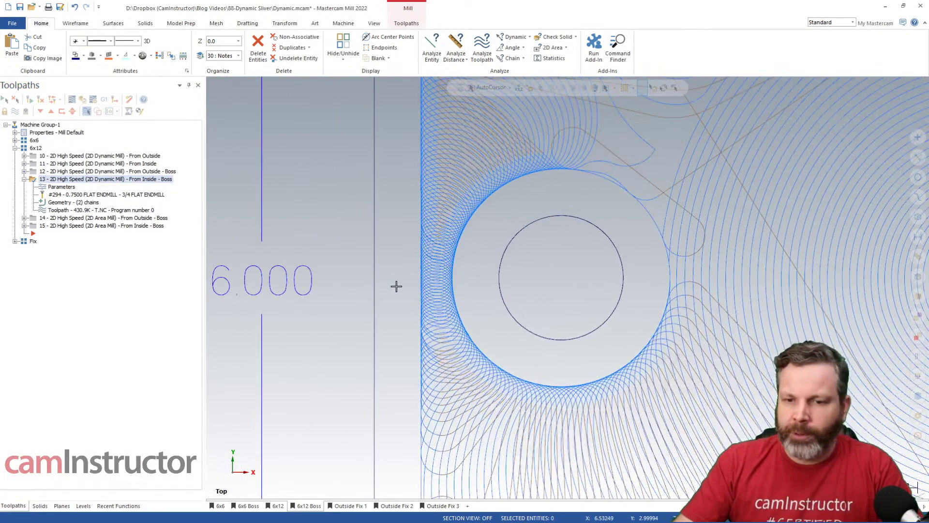
scroll(342, 302, "down", 3)
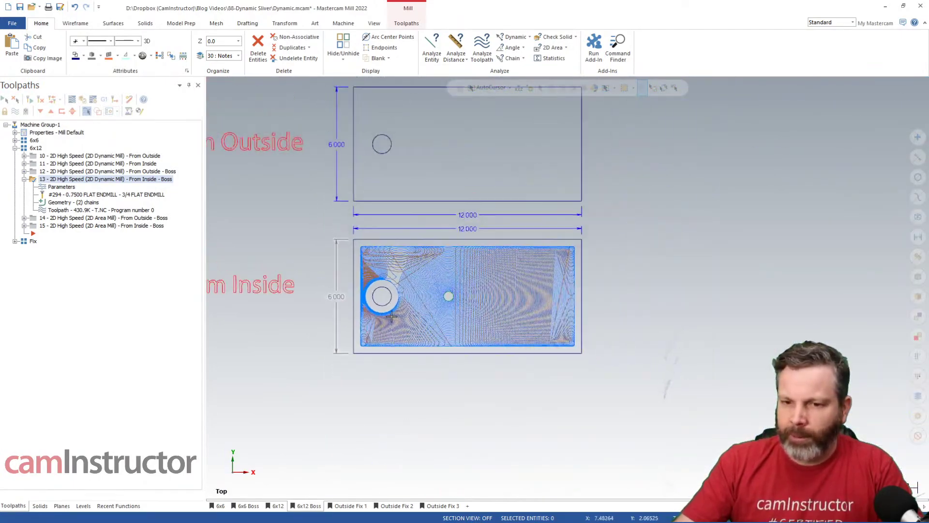
scroll(842, 293, "up", 3)
scroll(699, 273, "up", 3)
left_click(75, 23)
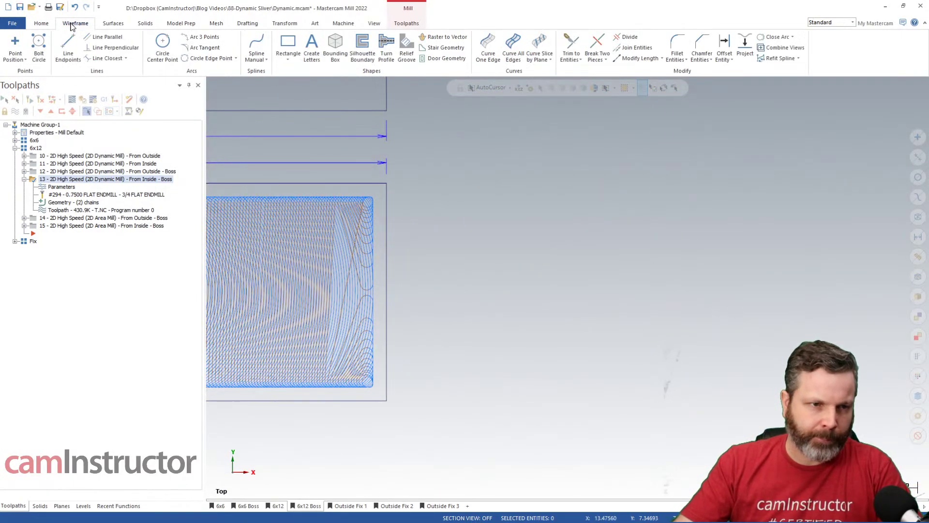
left_click(163, 49)
left_click(630, 270)
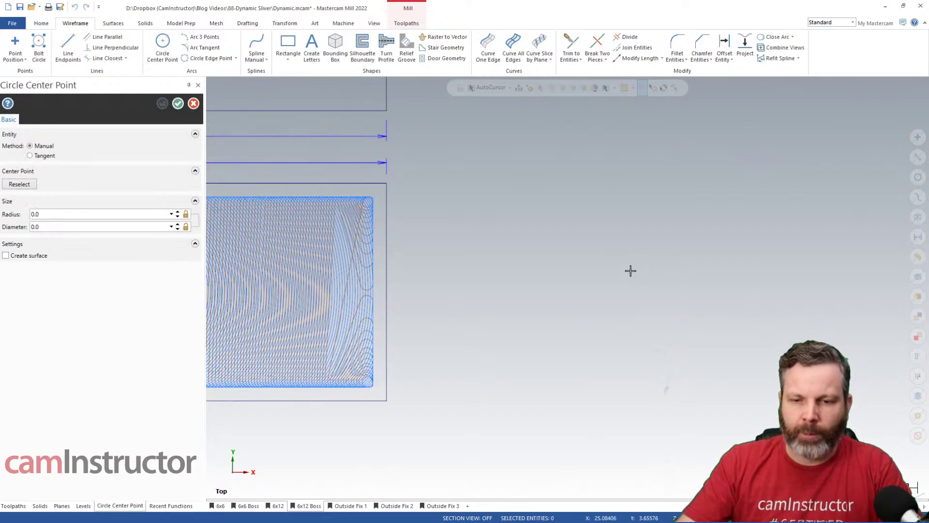
left_click(661, 268)
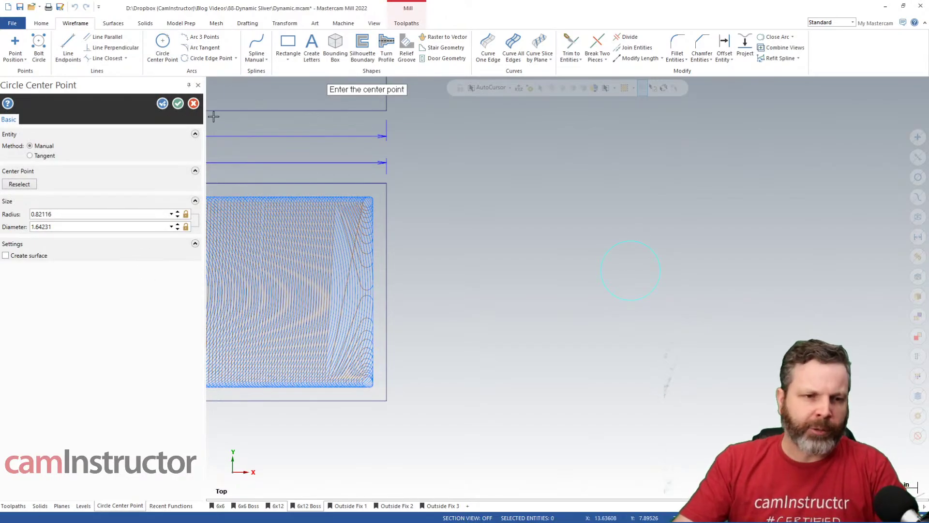
left_click(193, 104)
Delete the center-point circle beside the From Inside boss part and restore the saved 6x12 Boss view
scroll(716, 351, "down", 2)
right_click(675, 346)
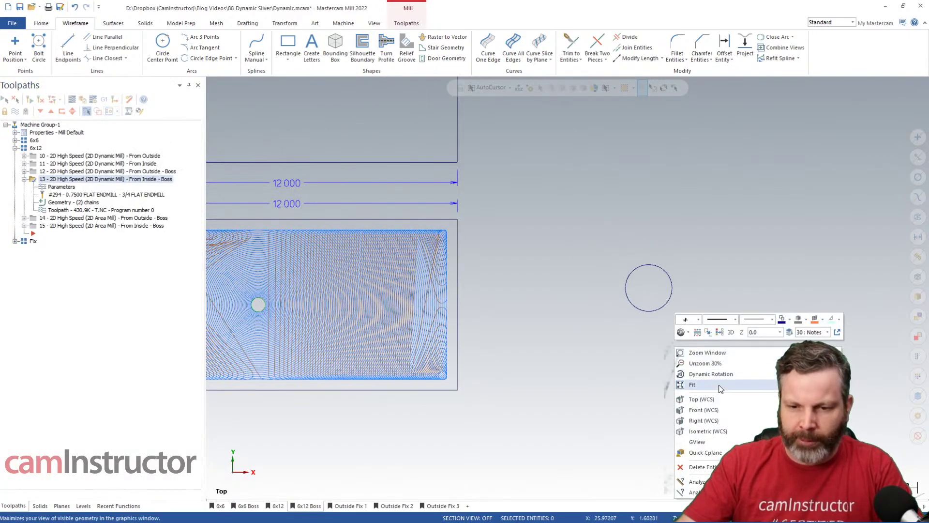
left_click(718, 394)
left_click(655, 312)
key("Delete")
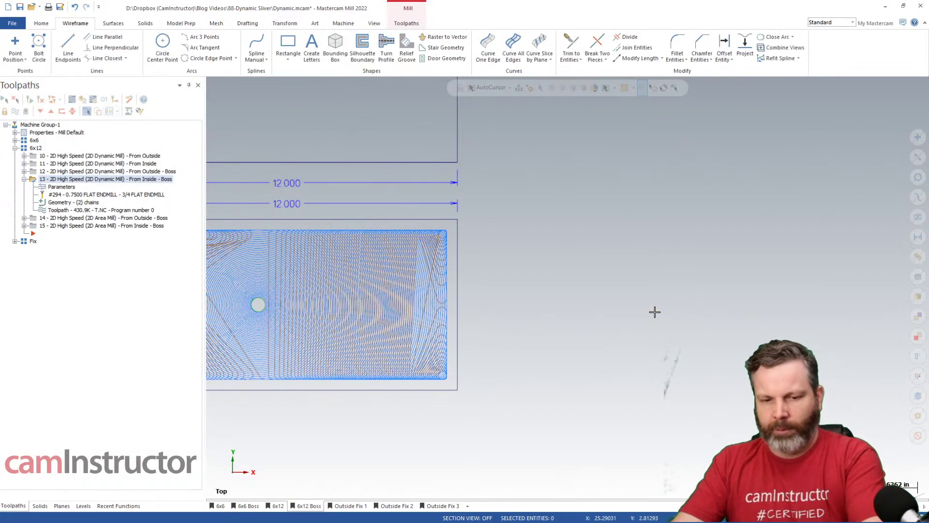
left_click(308, 505)
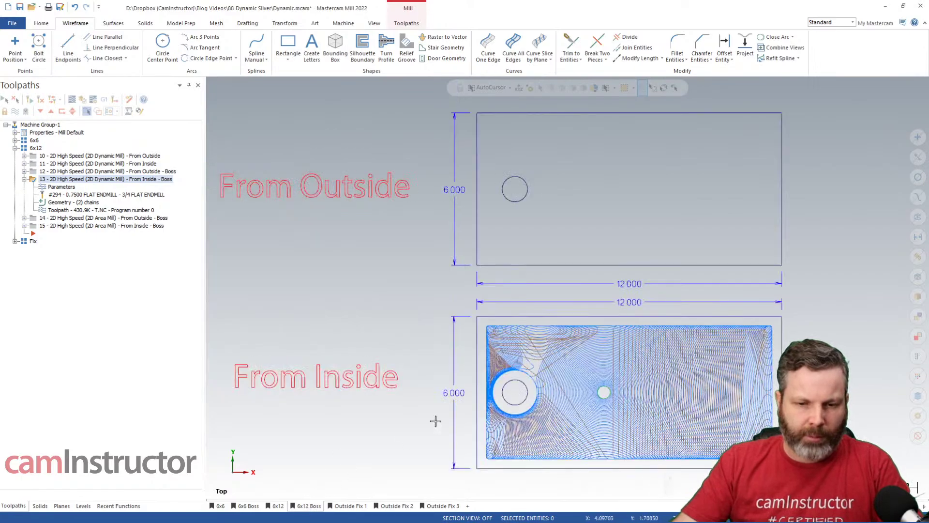
Calculate the effective hole diameter in Calculator as 0.75 + 0.15 + 0.15, then dismiss Calculator
scroll(491, 415, "up", 5)
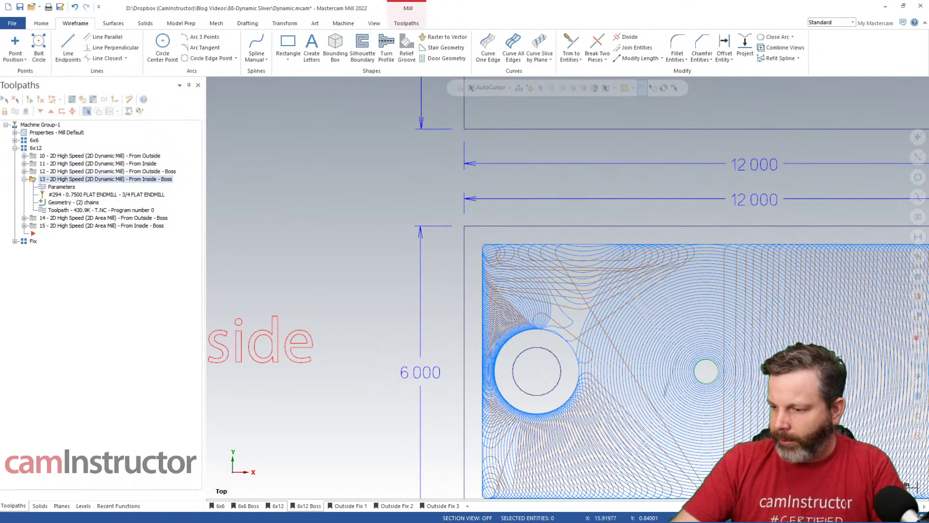
key("XF86Calculator")
left_click_drag(774, 146, 553, 111)
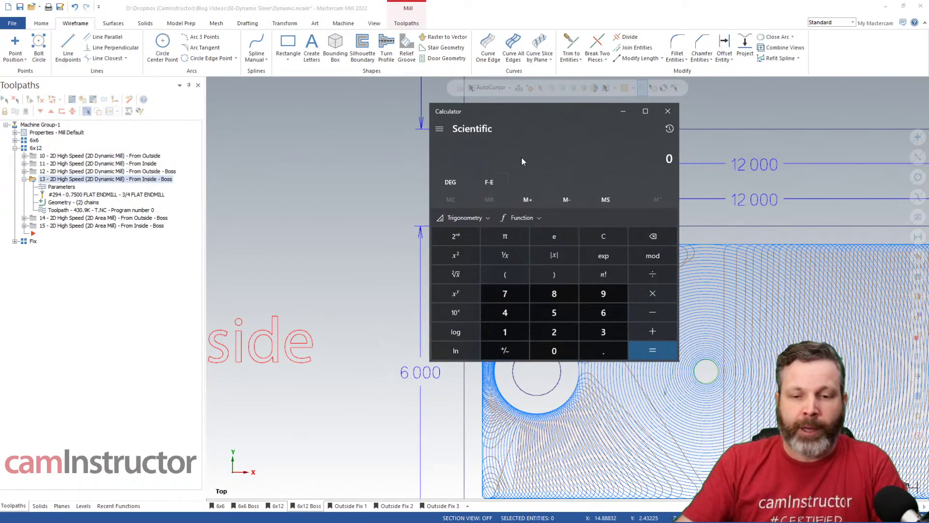
left_click(604, 352)
left_click(505, 293)
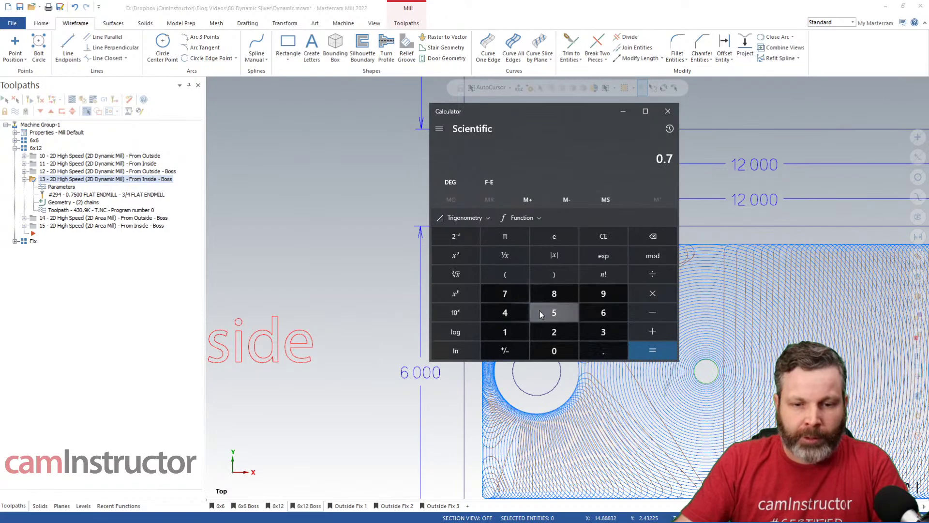
left_click(542, 314)
left_click(654, 328)
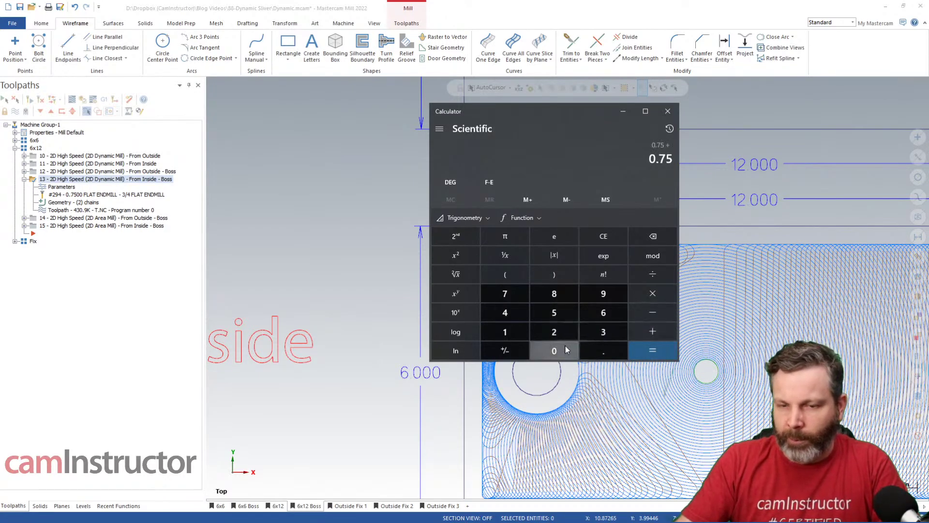
left_click(606, 351)
left_click(515, 327)
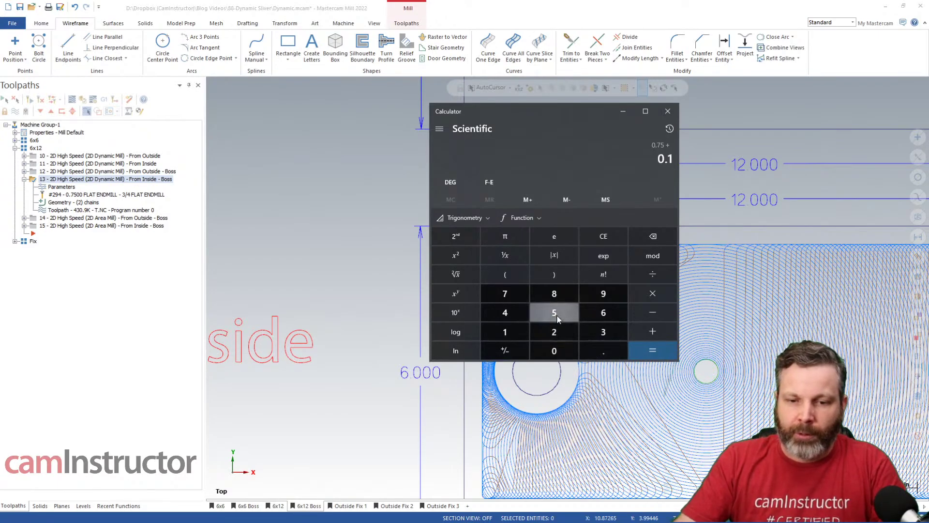
left_click(556, 315)
left_click(646, 333)
left_click(606, 352)
left_click(514, 333)
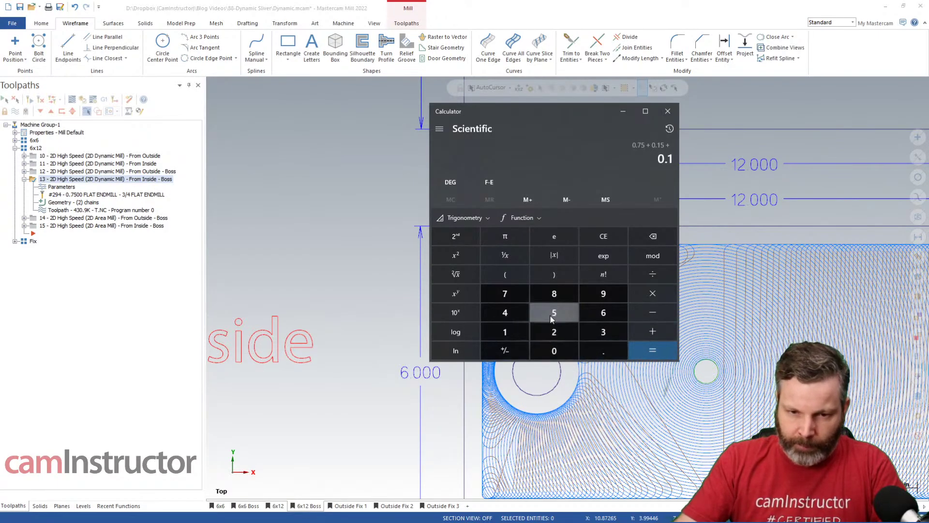
left_click(552, 318)
left_click(652, 351)
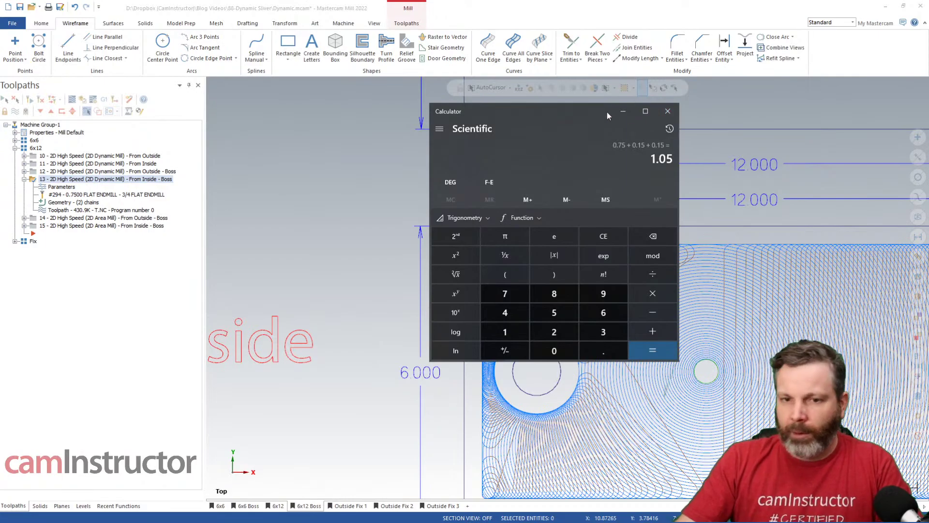
left_click(669, 112)
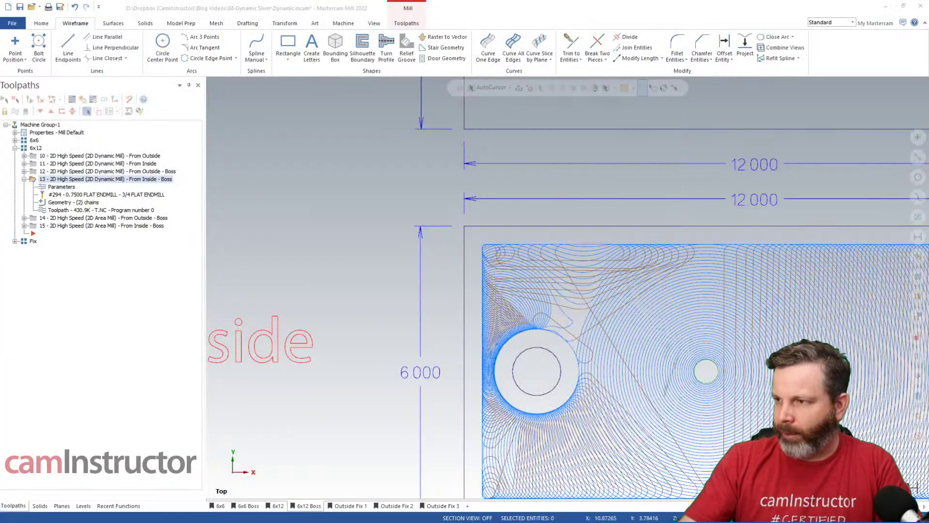
Switch to the Haas feedrate video on YouTube and show the arc feed formula at 4:37
key("alt+Tab")
double_click(360, 106)
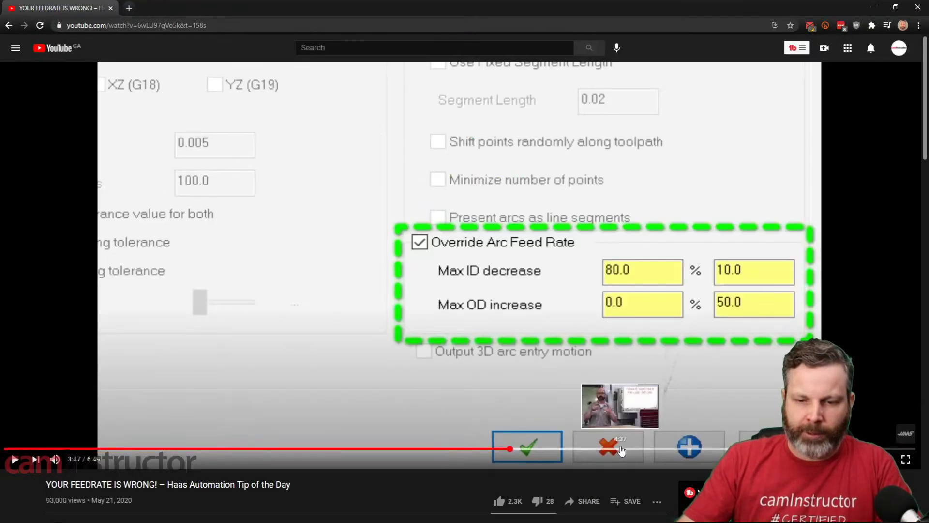
left_click(621, 449)
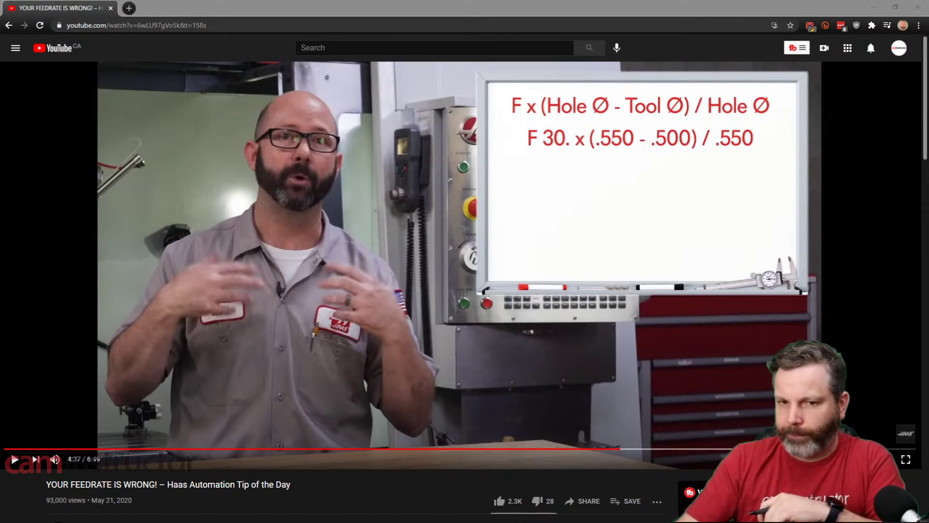
Reopen Calculator and compute the formula's first part, 100 × (1.05 − 0.75), for the feed rate and hole-minus-tool diameters
left_click_drag(709, 216, 405, 133)
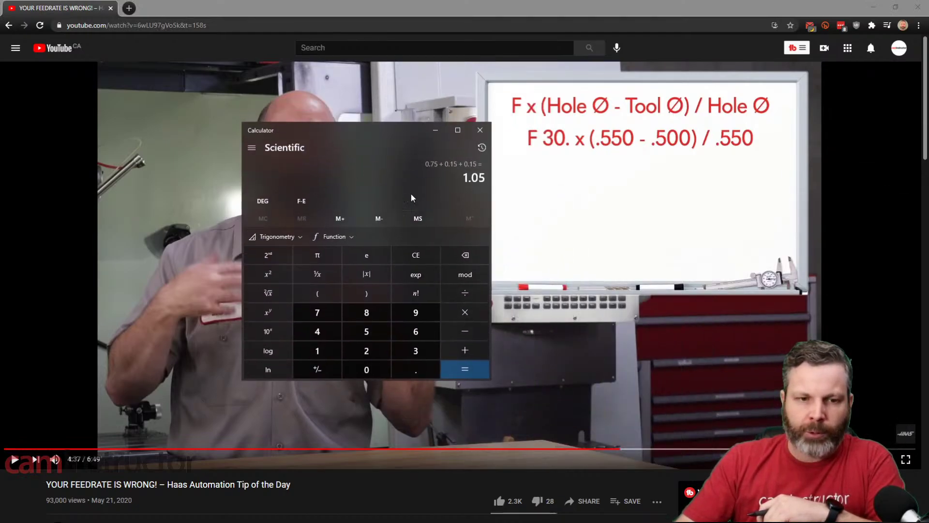
left_click(317, 350)
double_click(366, 370)
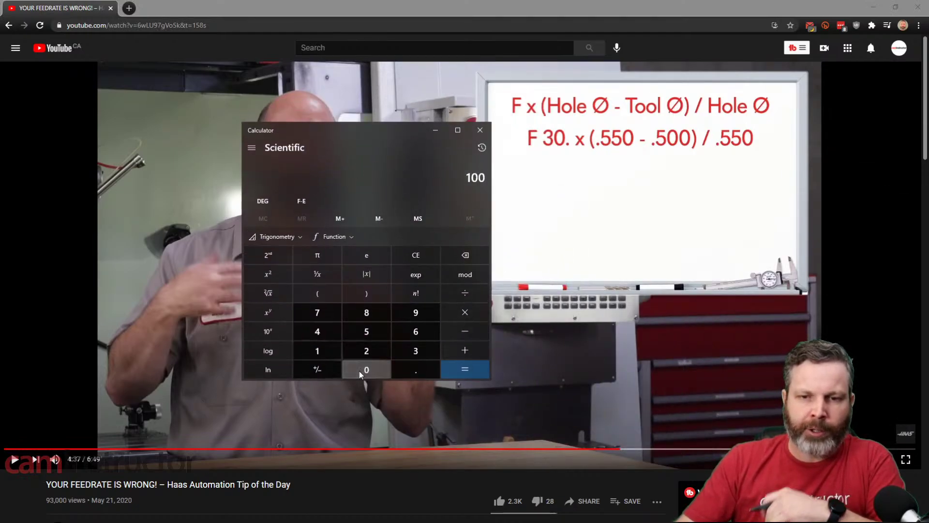
left_click(419, 373)
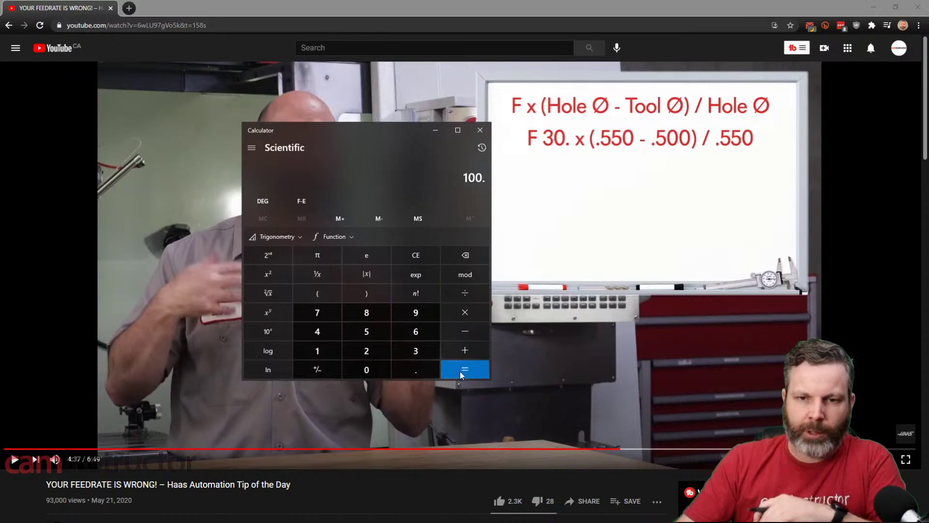
left_click(464, 312)
left_click(335, 297)
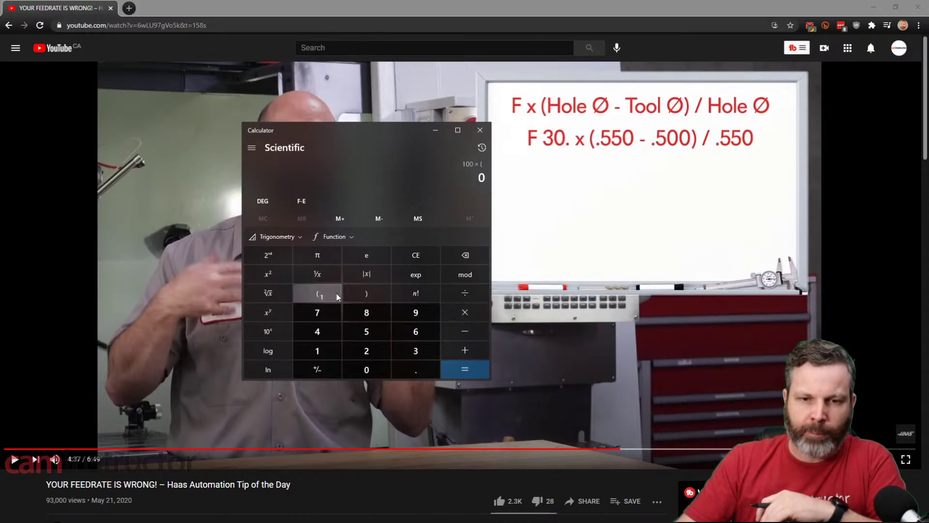
left_click(317, 351)
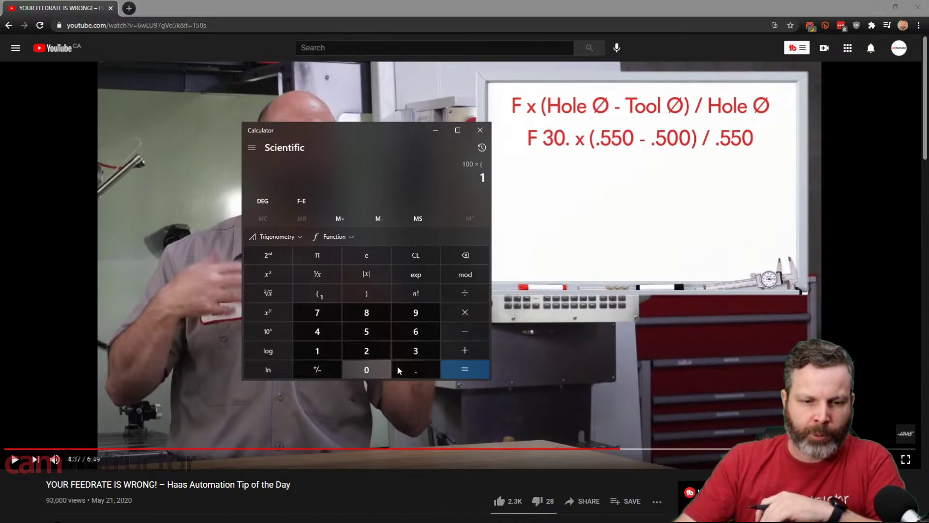
left_click(416, 370)
left_click(366, 370)
left_click(380, 330)
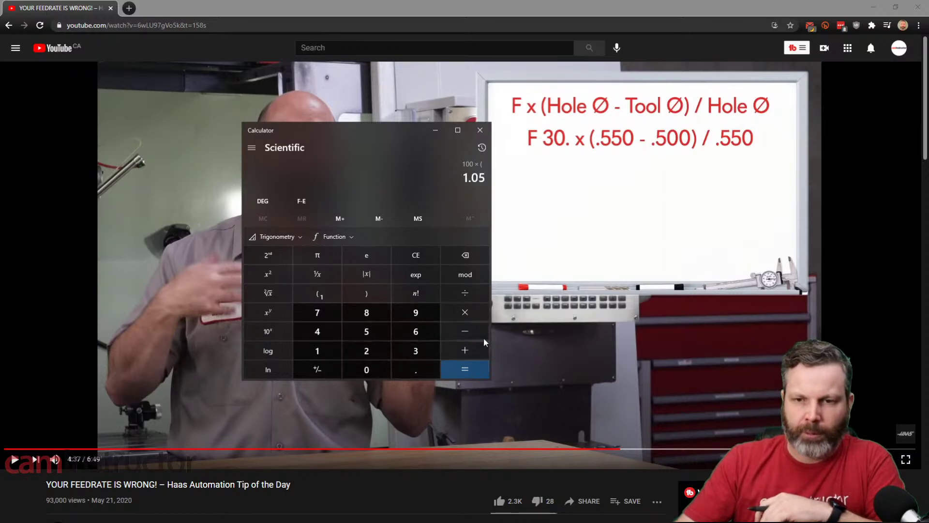
left_click(464, 331)
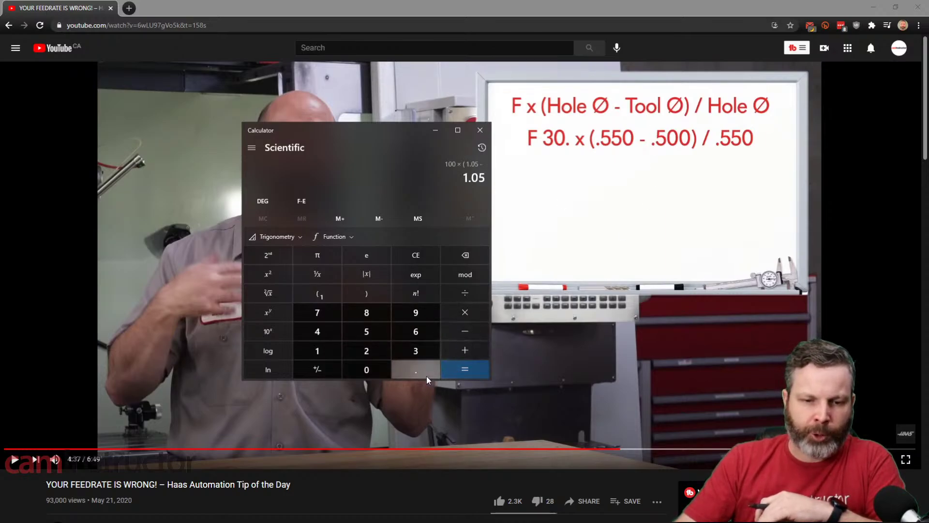
left_click(416, 370)
left_click(317, 312)
left_click(372, 331)
left_click(368, 294)
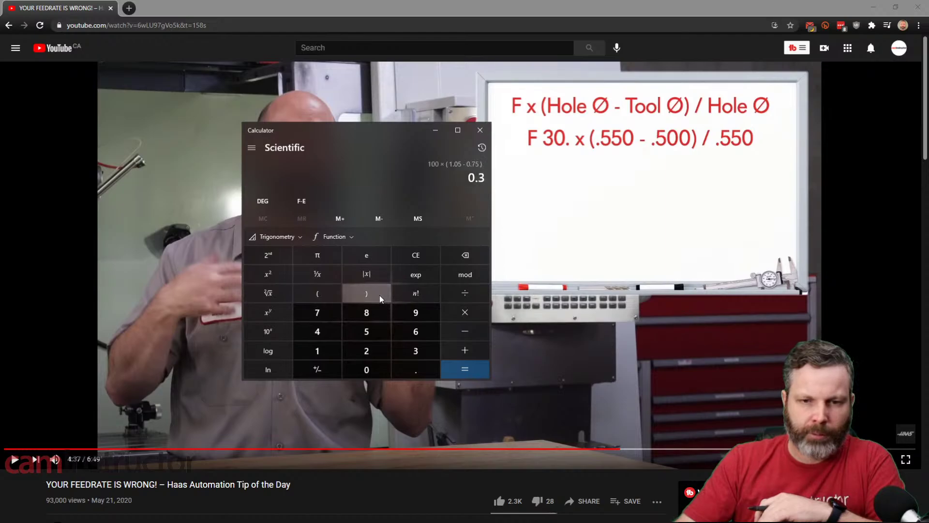
left_click(465, 371)
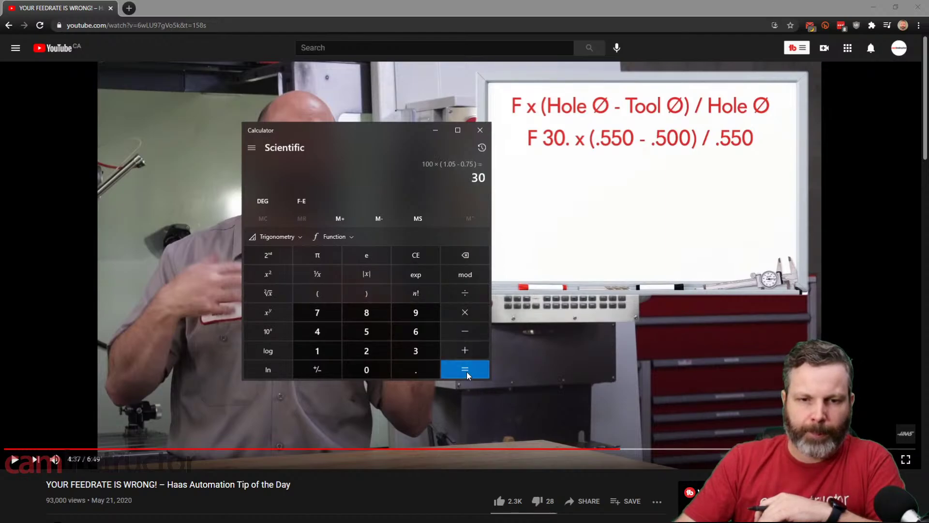
Divide the result by the 1.05 hole diameter, highlight the answer's leading digits and dismiss Calculator
left_click(466, 293)
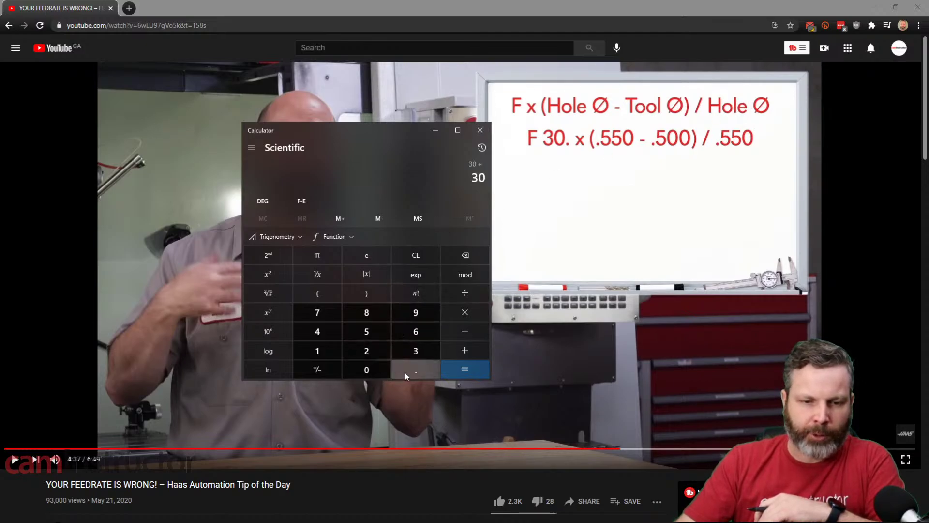
left_click(336, 355)
left_click(416, 370)
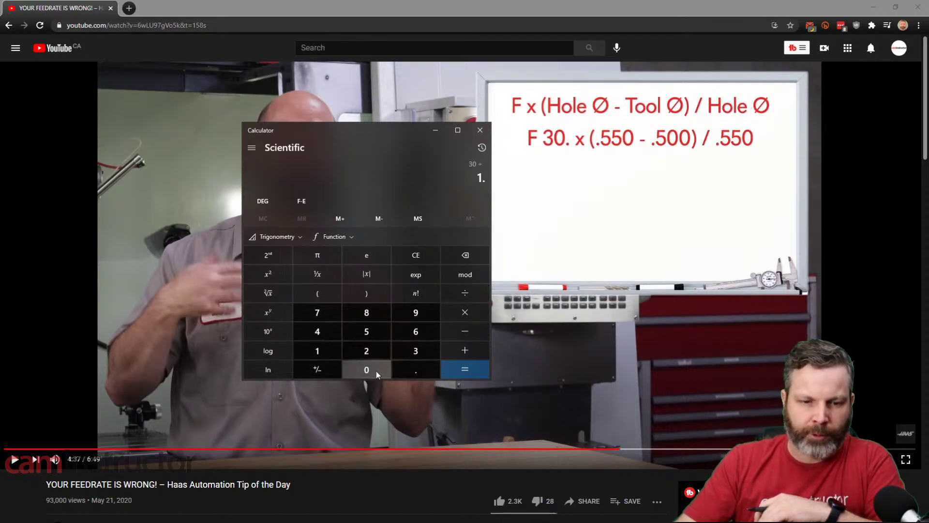
left_click(366, 369)
left_click(366, 331)
left_click(466, 370)
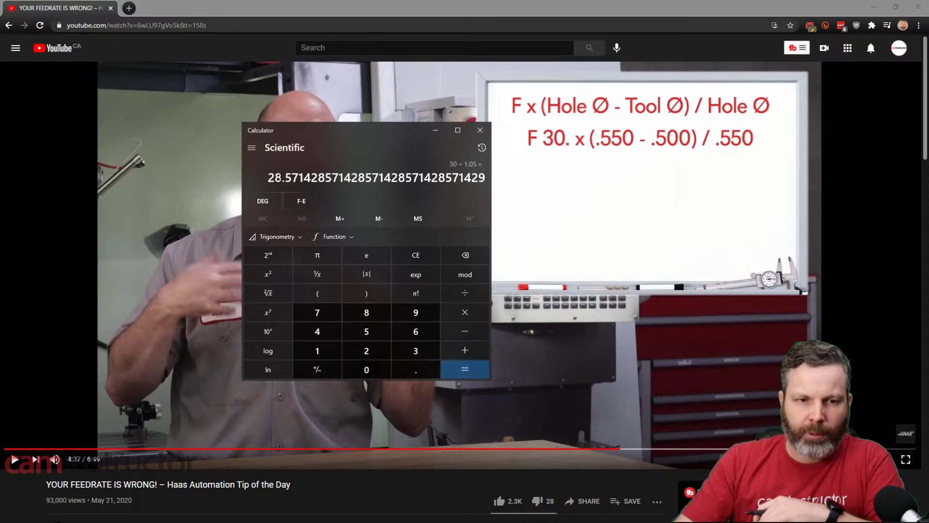
left_click_drag(269, 177, 312, 177)
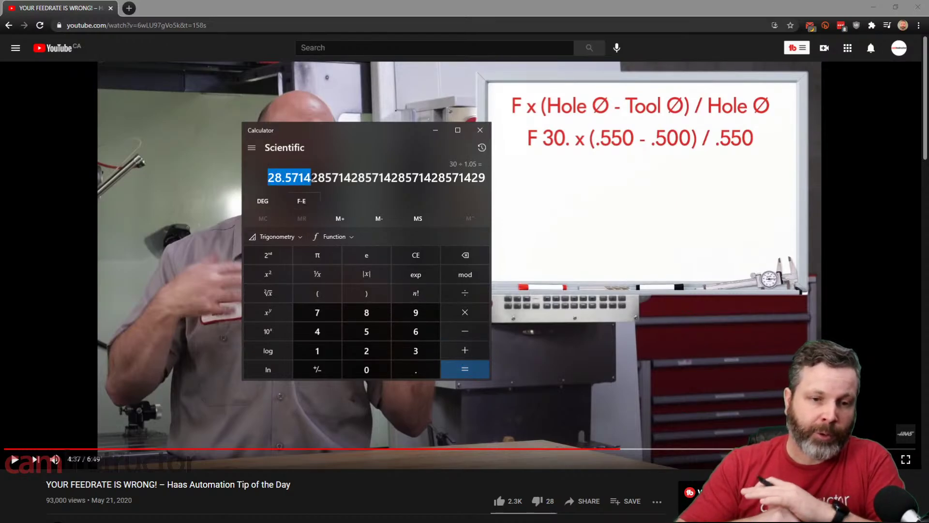
left_click(436, 130)
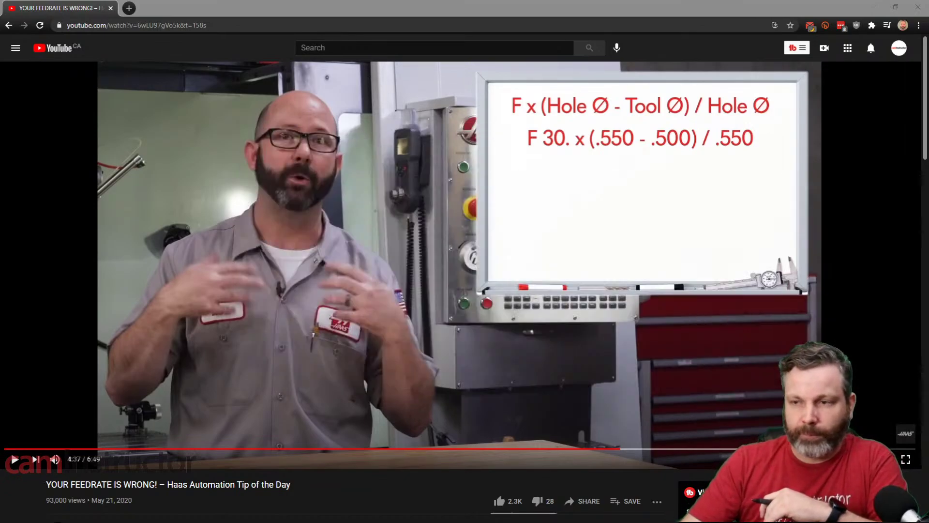
Switch back to Mastercam and show the Calculator result over the From Inside boss toolpath, then dismiss Calculator
left_click(874, 6)
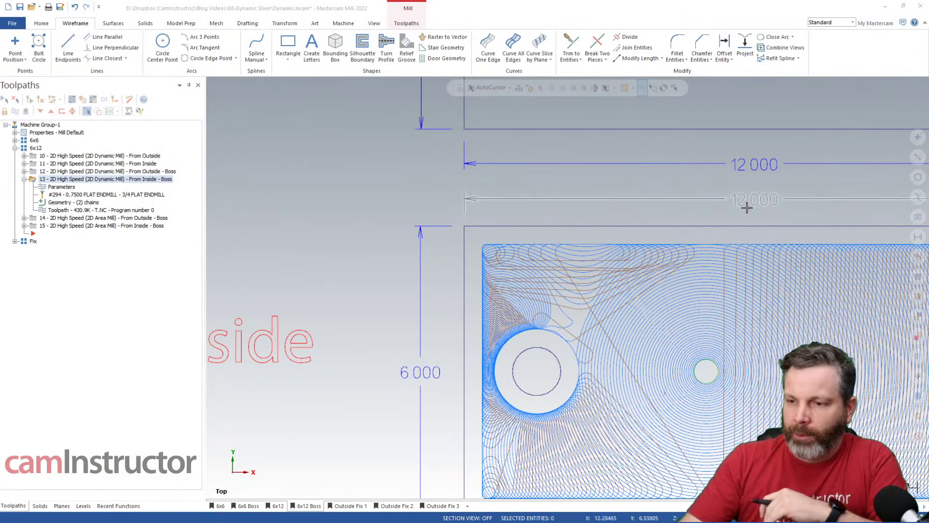
scroll(502, 353, "down", 1)
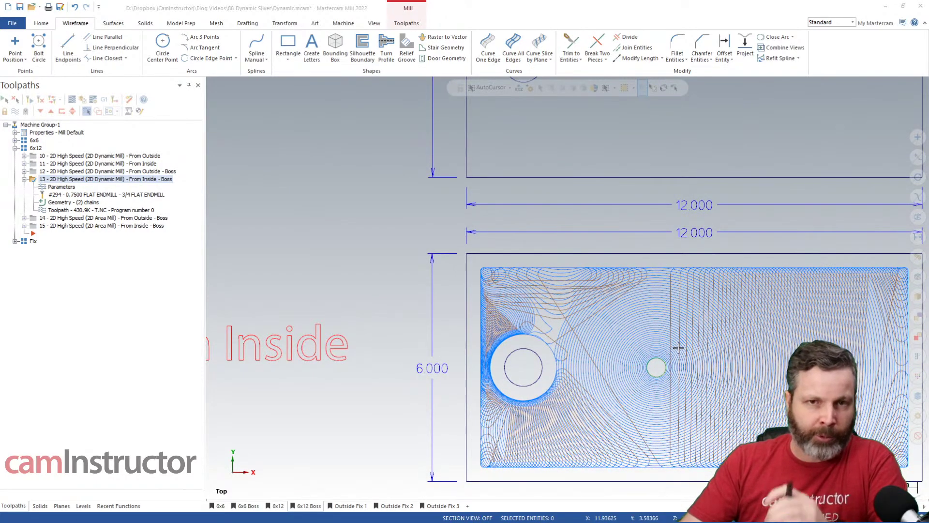
scroll(476, 384, "up", 3)
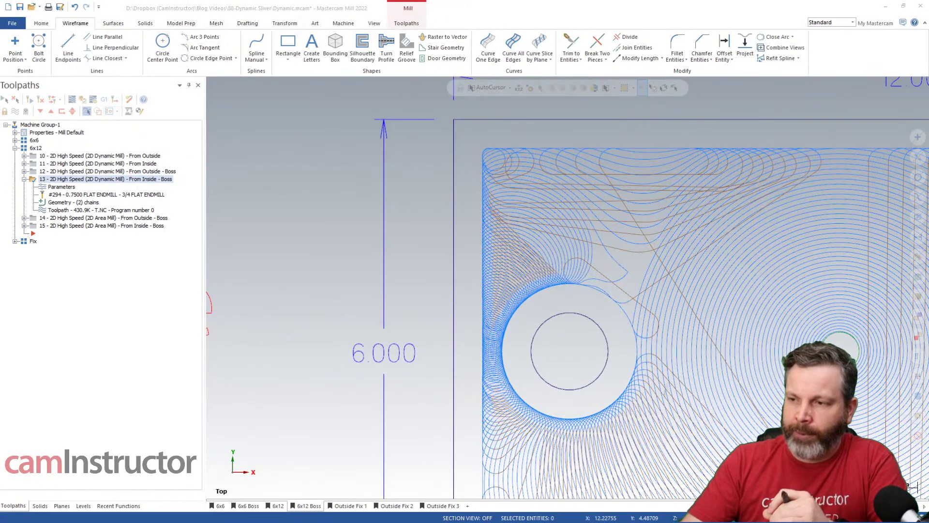
left_click_drag(928, 168, 568, 167)
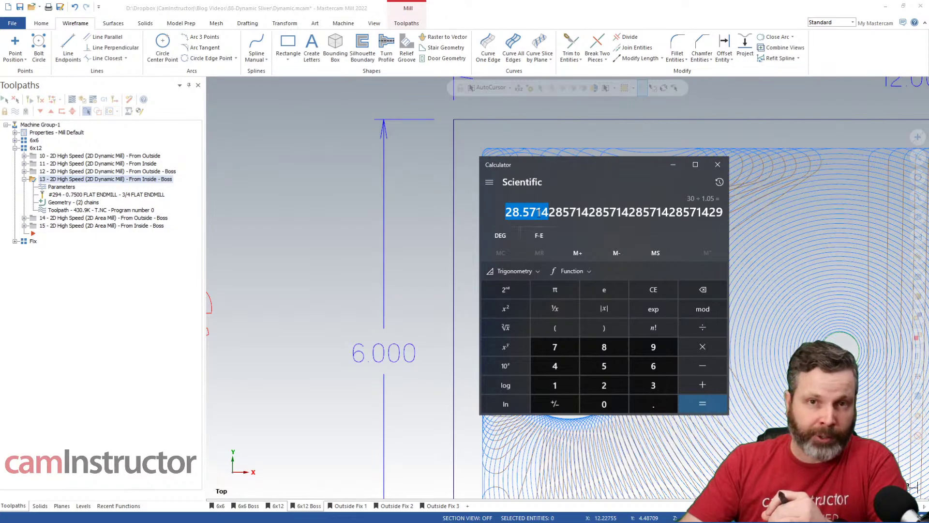
left_click(673, 164)
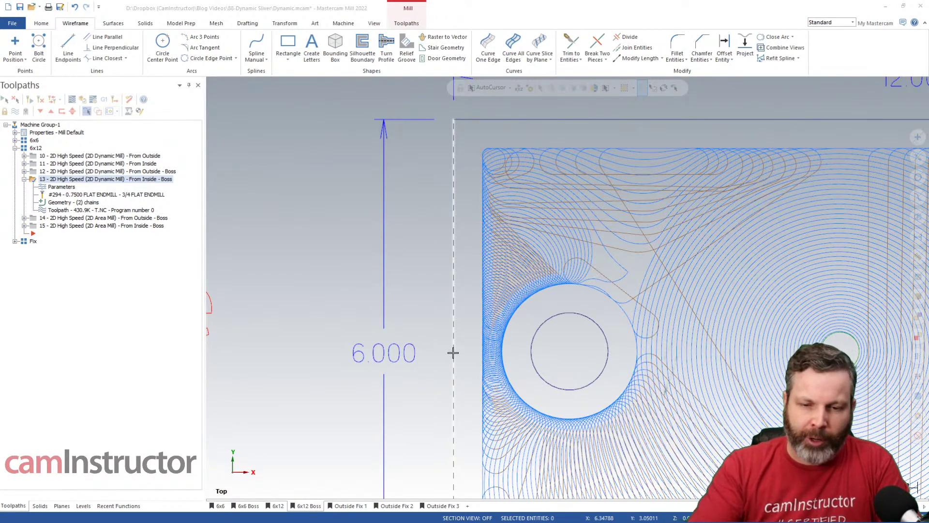
Examine the tight arc moves of the From Inside boss toolpath between the boss and the nearby pocket wall, using the saved 6x12 Boss view
scroll(518, 322, "up", 4)
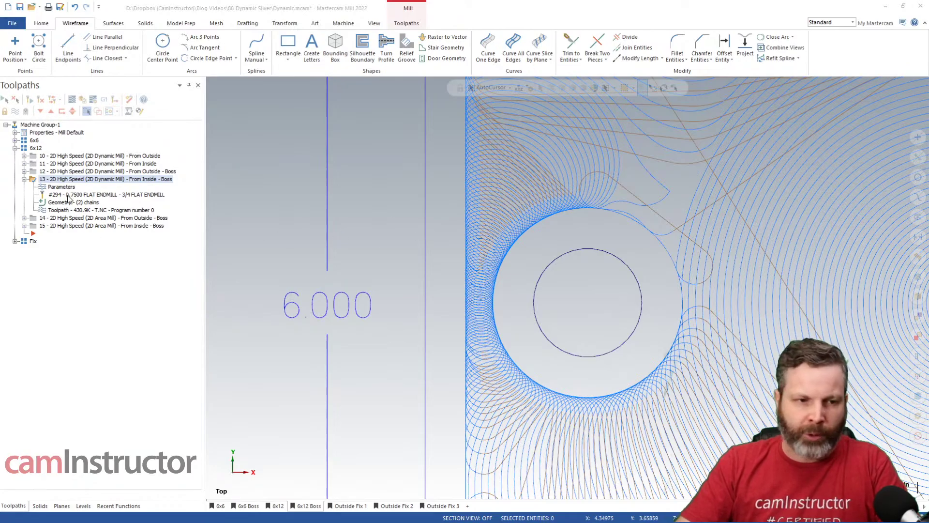
scroll(336, 239, "down", 6)
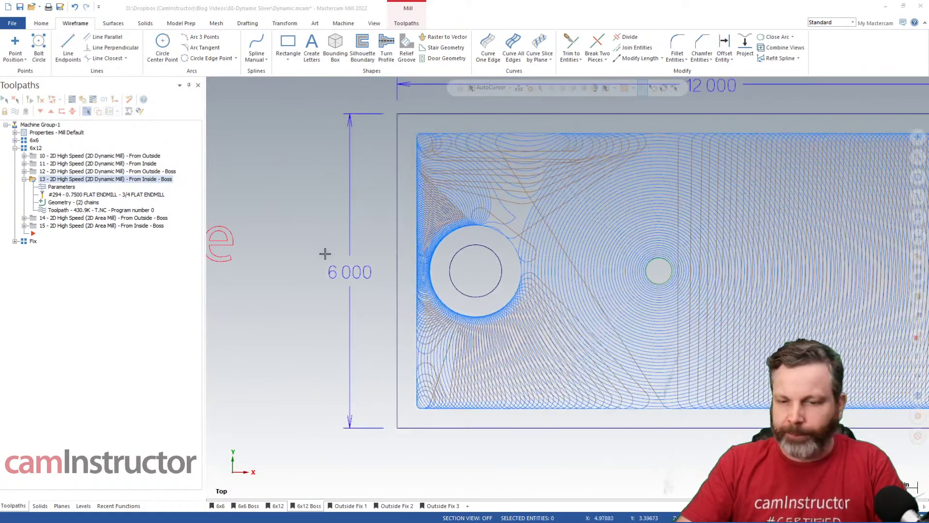
scroll(331, 267, "up", 3)
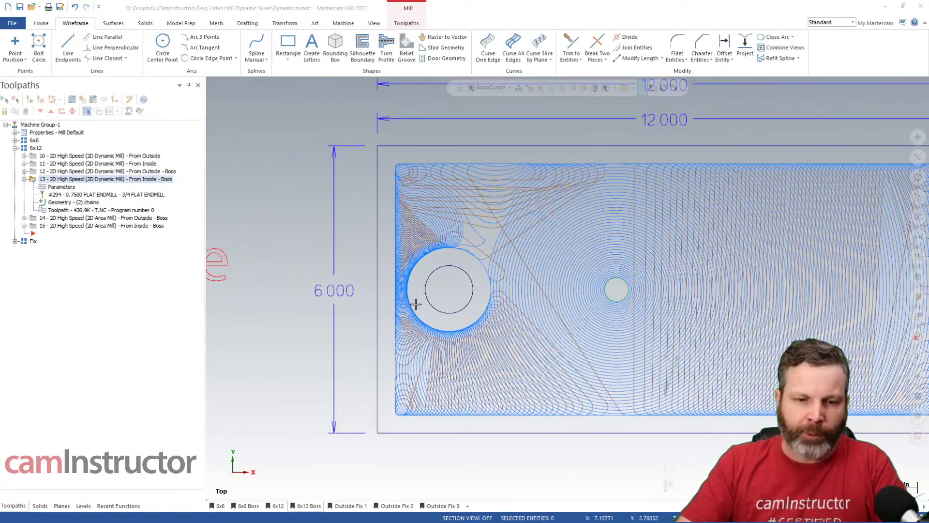
right_click(297, 215)
left_click(312, 505)
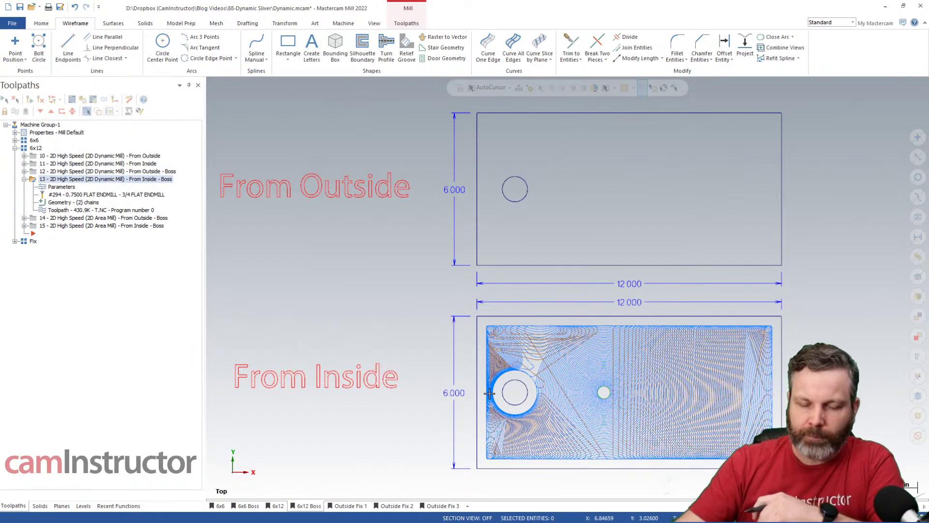
scroll(489, 393, "up", 5)
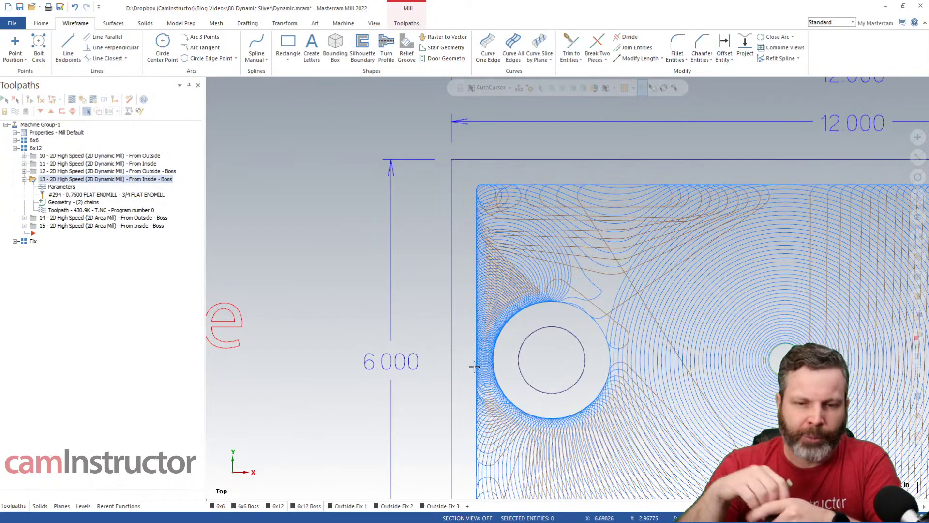
scroll(474, 366, "up", 4)
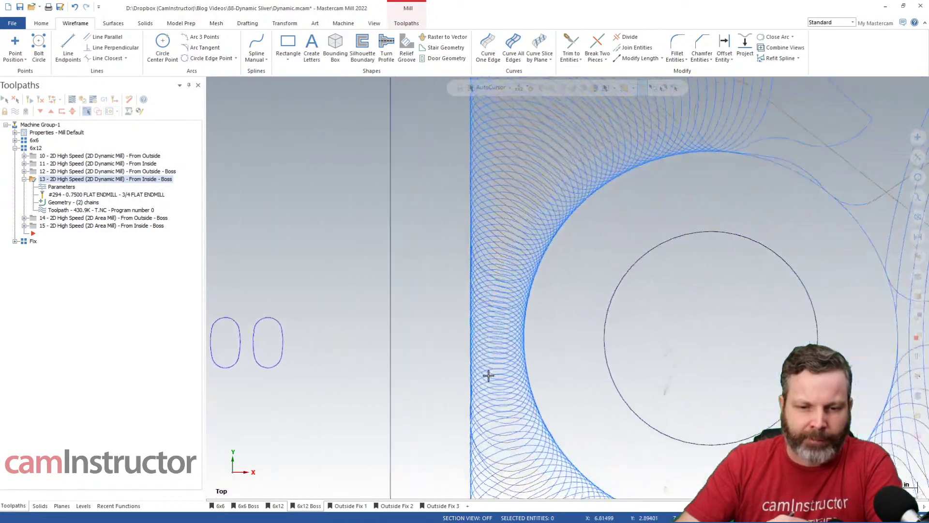
scroll(513, 353, "up", 2)
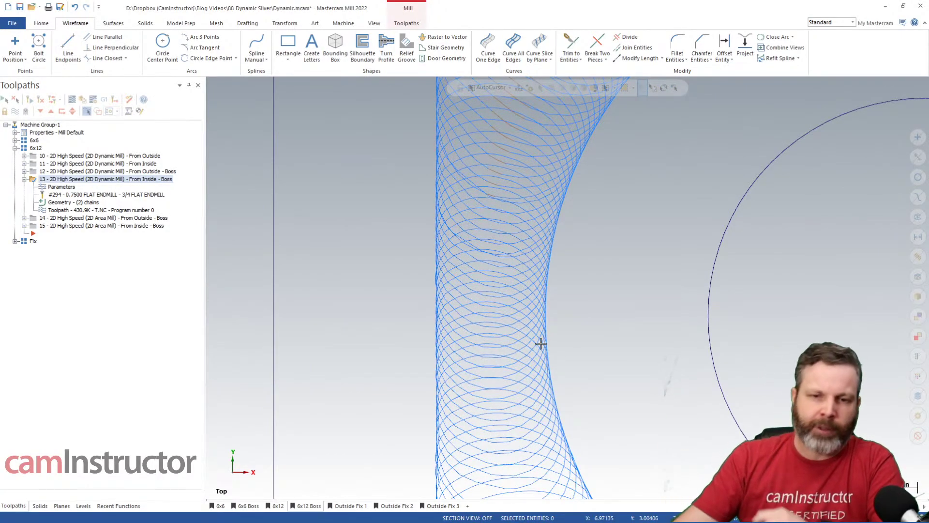
scroll(426, 361, "down", 6)
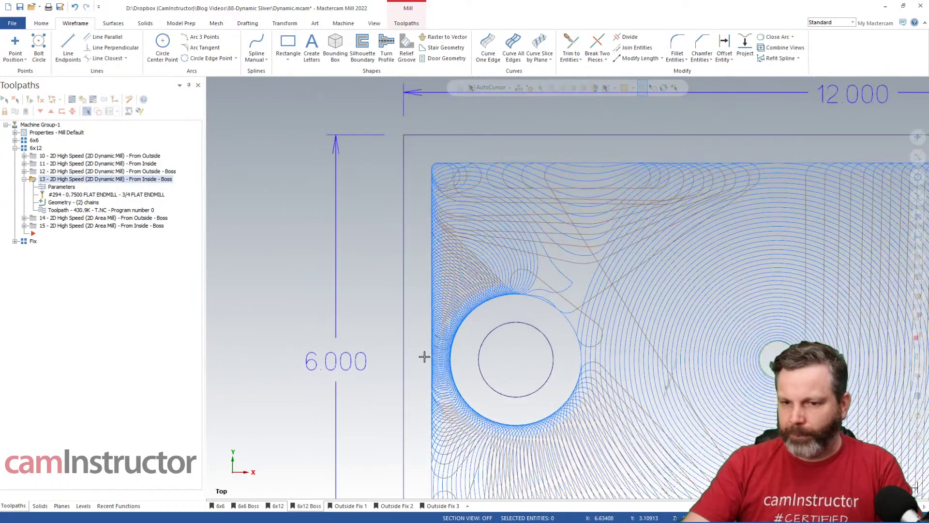
scroll(424, 357, "down", 6)
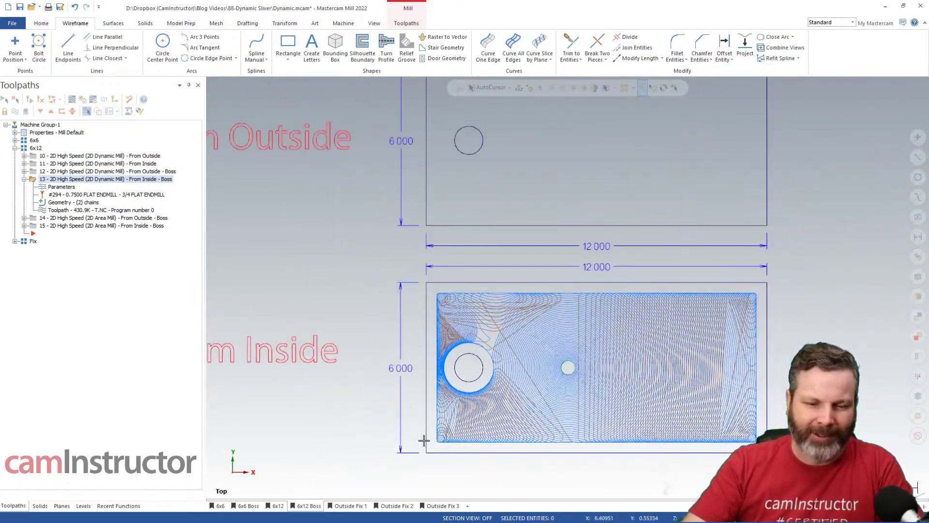
scroll(418, 350, "down", 1)
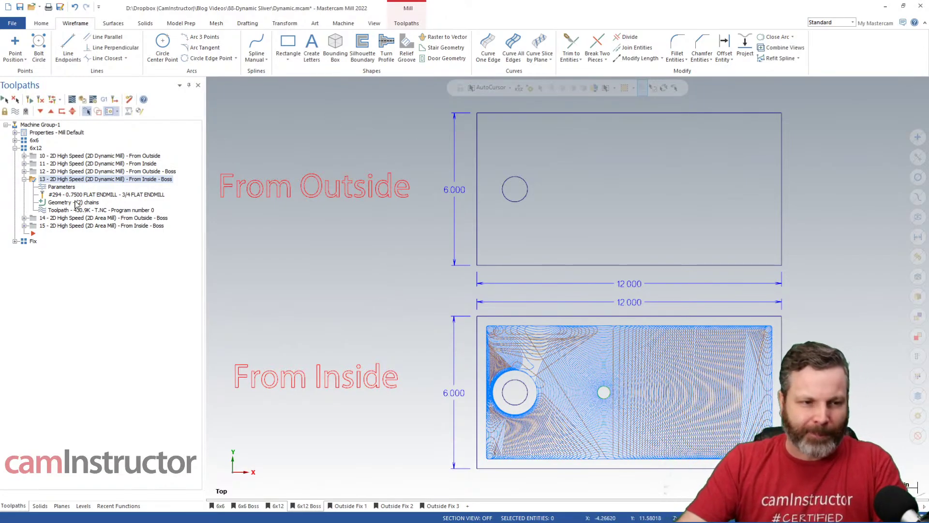
Collapse the 6x12 group, expand the Fix group with its operations selected, and hide their toolpaths
left_click(24, 179)
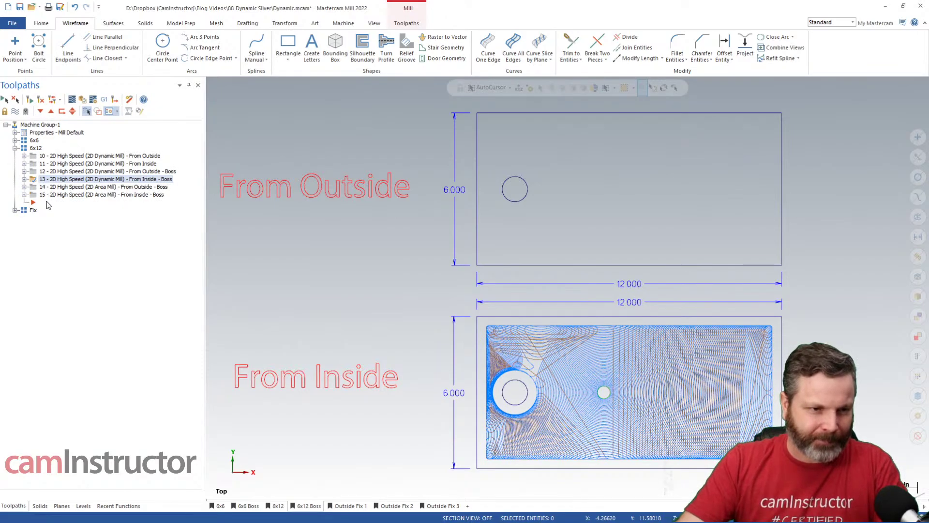
left_click(15, 148)
double_click(33, 156)
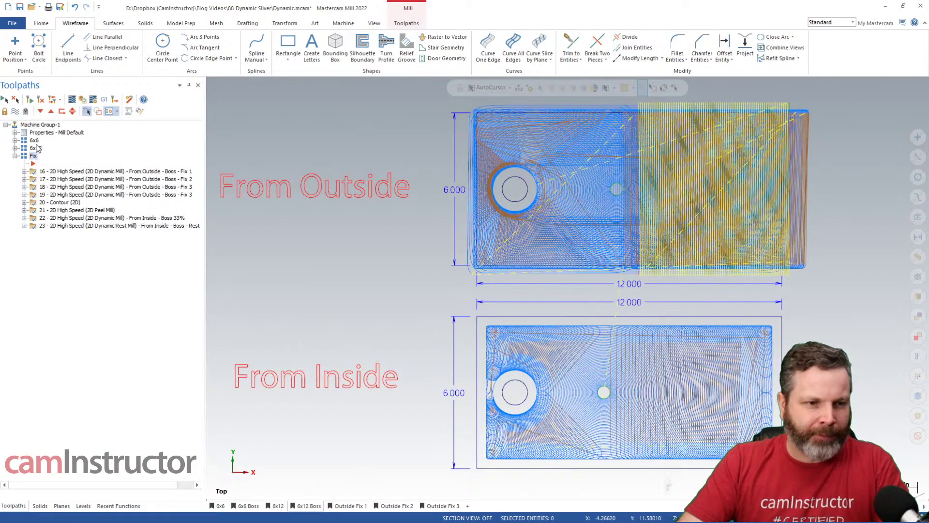
left_click(15, 111)
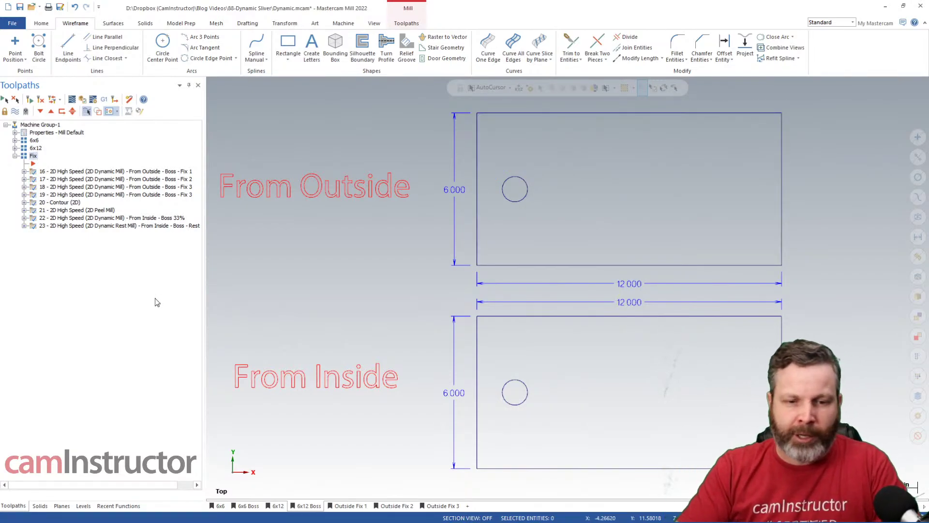
scroll(245, 272, "down", 1)
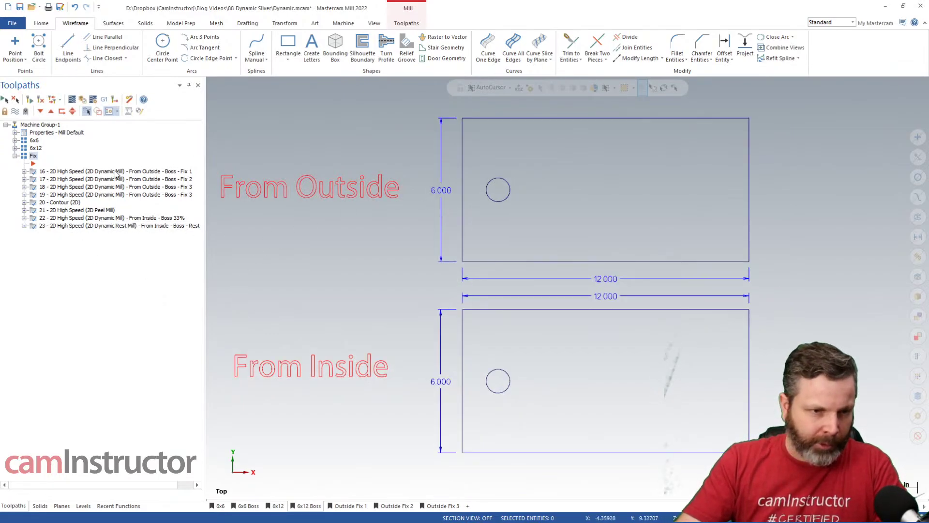
Expand the 6x12 group and display the Dynamic Mill From Outside - Boss toolpath by selecting operation 12
left_click(15, 148)
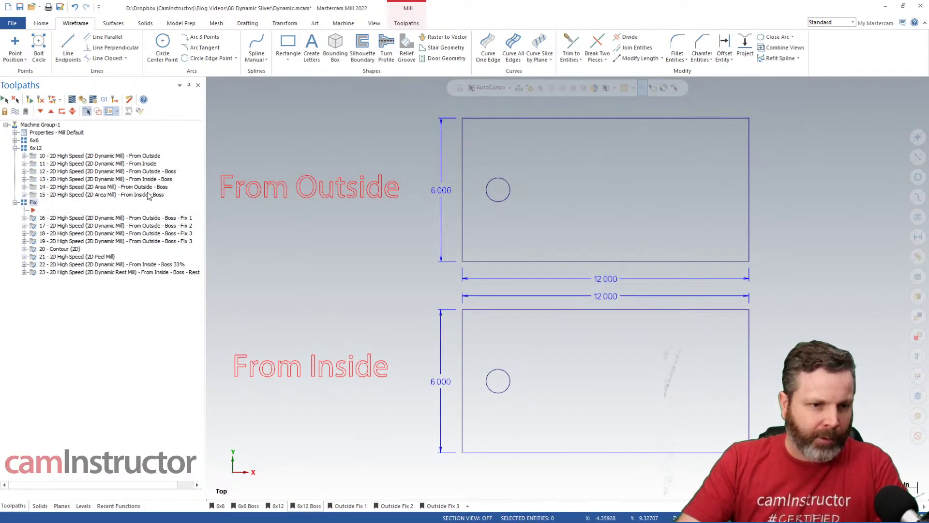
left_click(147, 172)
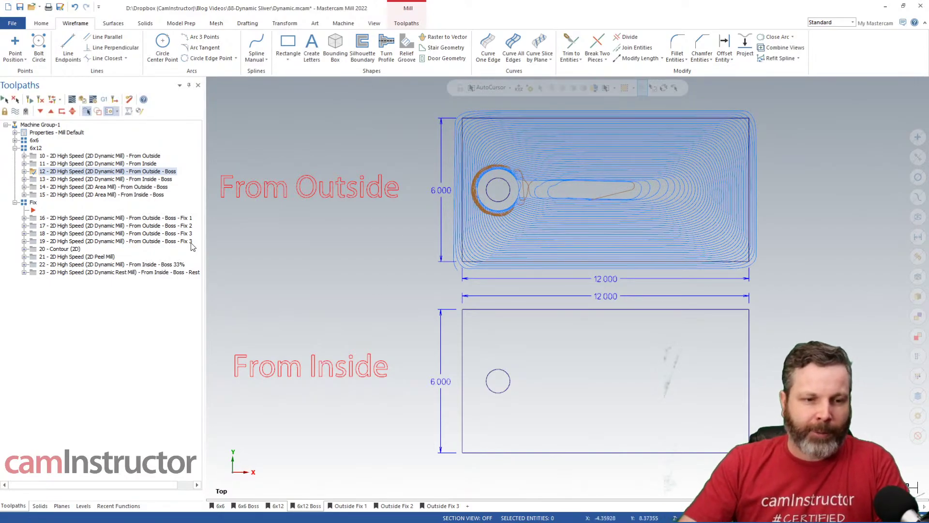
Show the saved Outside Fix 1 view over the operation 12 toolpath, and display operation 16, From Outside - Boss - Fix 1
left_click(358, 507)
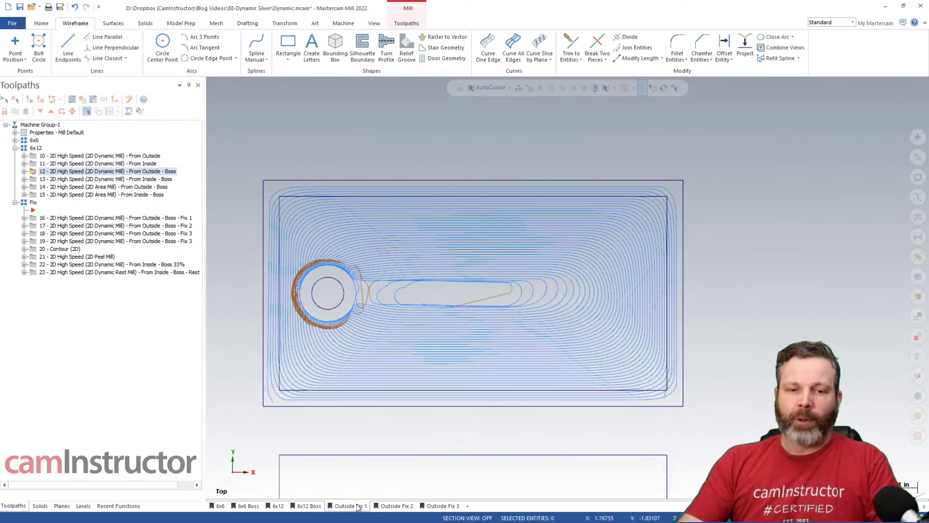
scroll(562, 361, "down", 2)
scroll(550, 279, "down", 3)
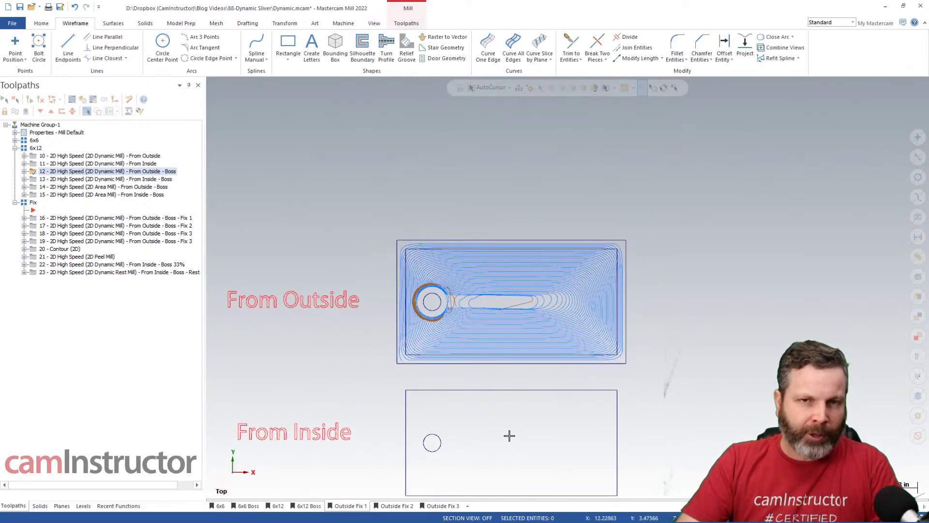
left_click(351, 506)
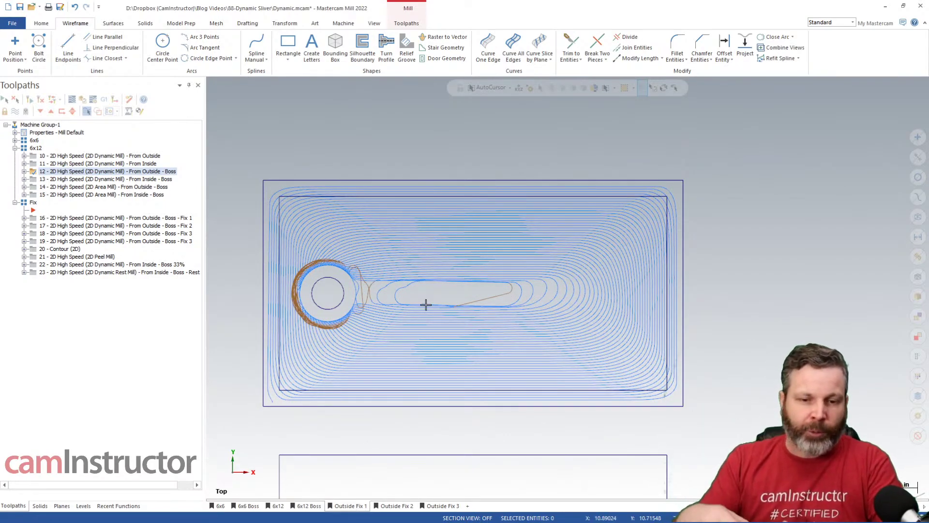
left_click(153, 219)
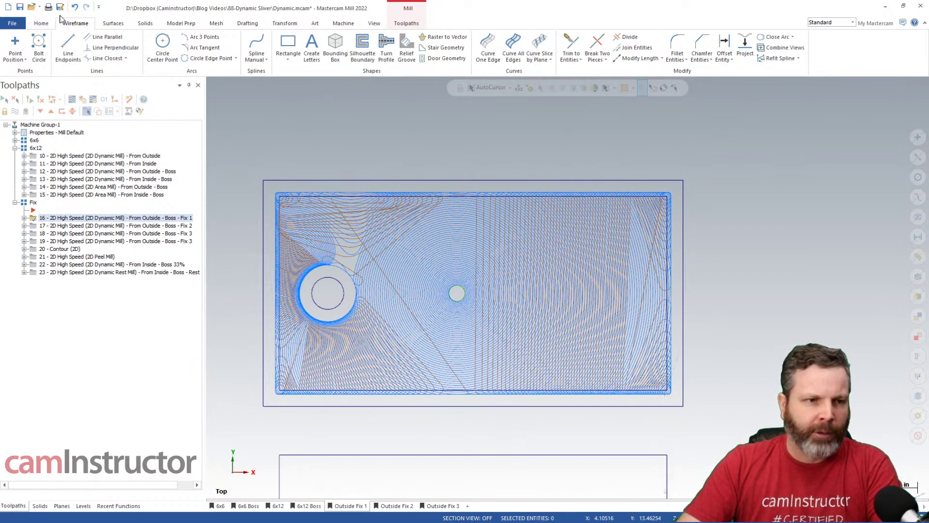
Measure the Y distance between the pocket's upper edge and the surrounding outer rectangle with Analyze Distance, then close the analysis
left_click(41, 25)
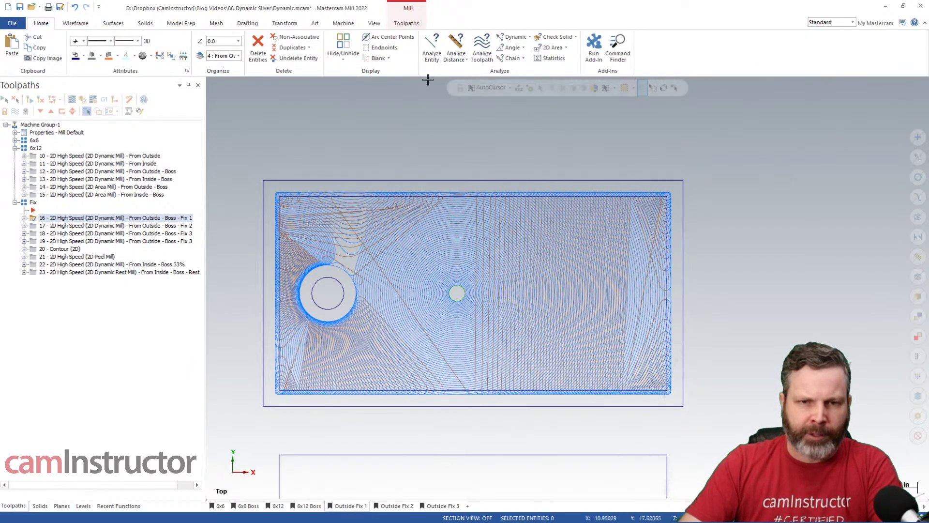
left_click(455, 44)
left_click(626, 196)
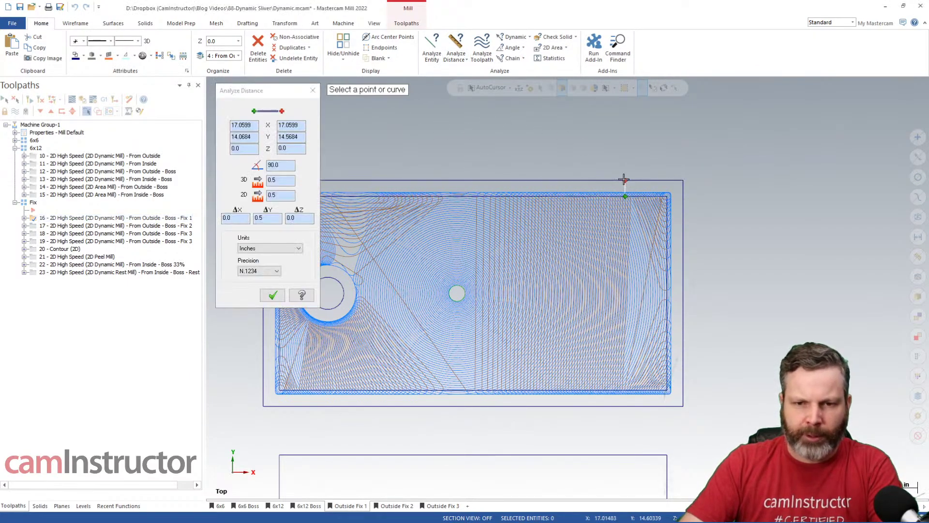
left_click(626, 181)
double_click(275, 219)
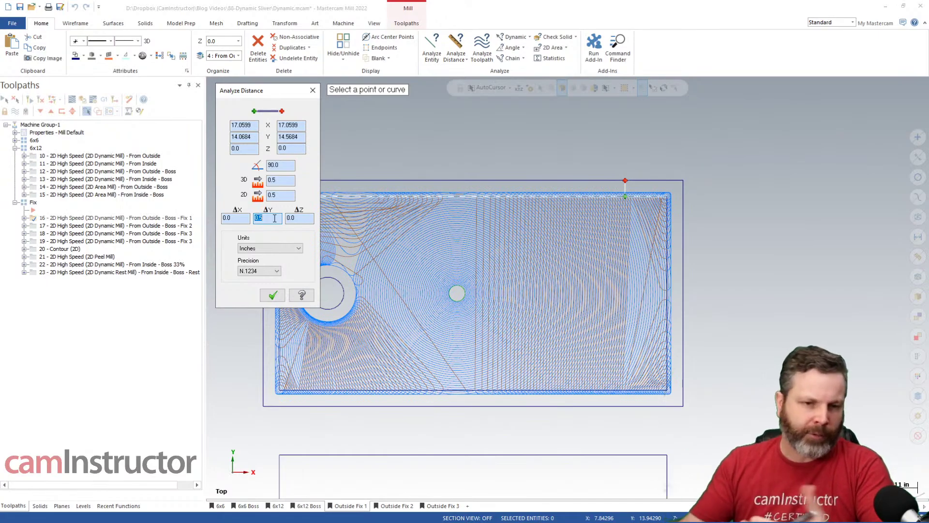
left_click(313, 91)
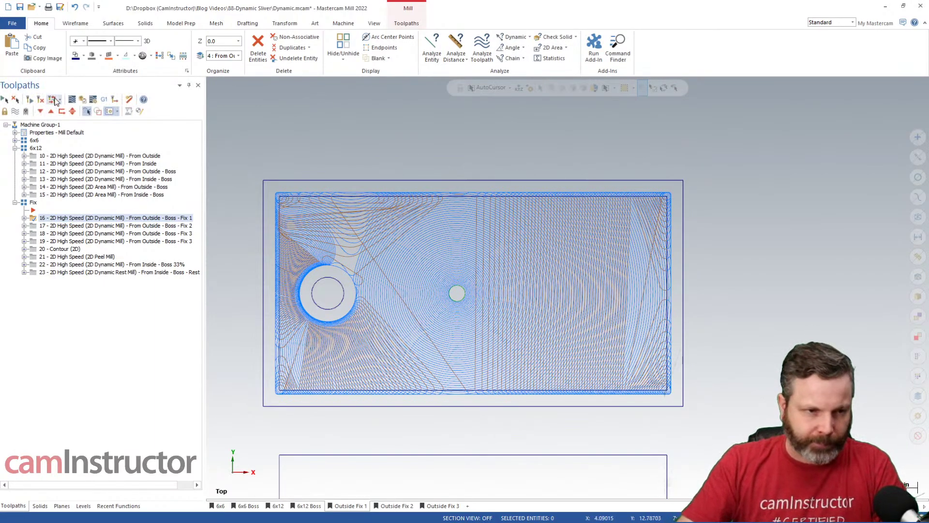
Backplot the Fix 1 toolpath, reviewing its opening spiral from the central entry until the tool reaches the boss, then close Backplot
left_click(56, 100)
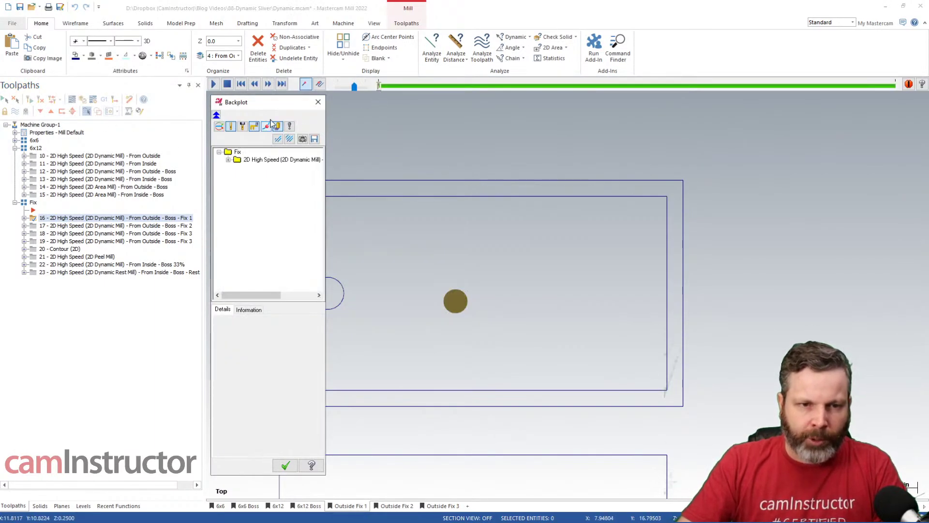
left_click_drag(284, 101, 136, 93)
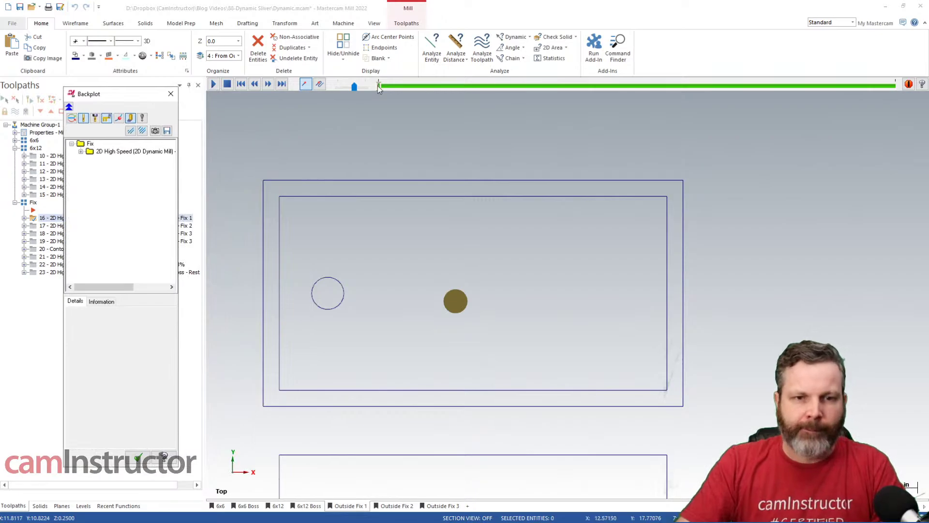
mouse_move(380, 86)
left_mouse_down()
mouse_move(477, 101)
mouse_move(616, 86)
mouse_move(835, 92)
mouse_move(375, 91)
mouse_move(392, 87)
left_mouse_up()
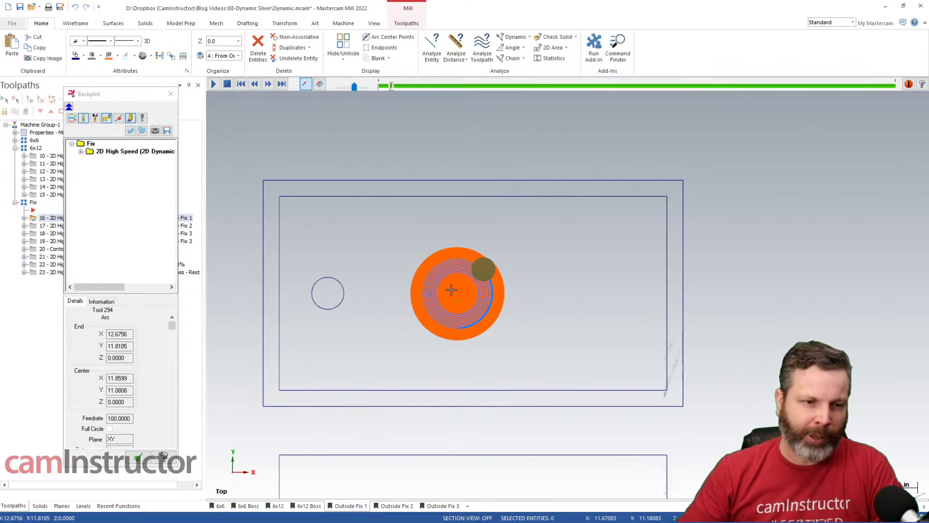
left_click(118, 96)
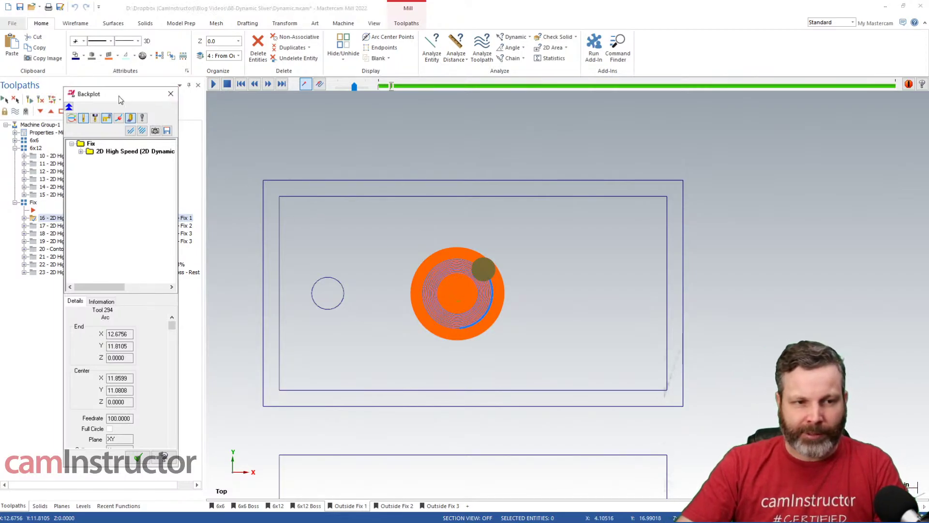
left_click_drag(119, 96, 127, 94)
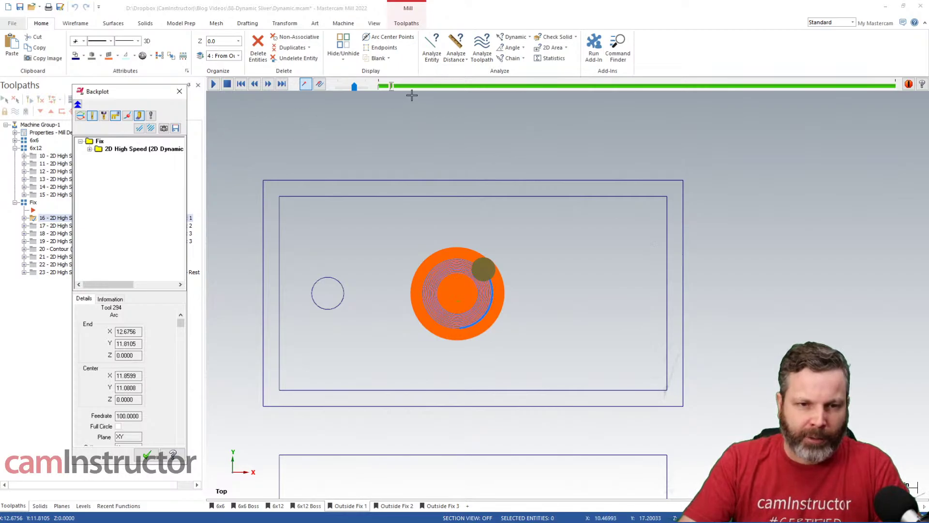
left_click_drag(392, 86, 371, 102)
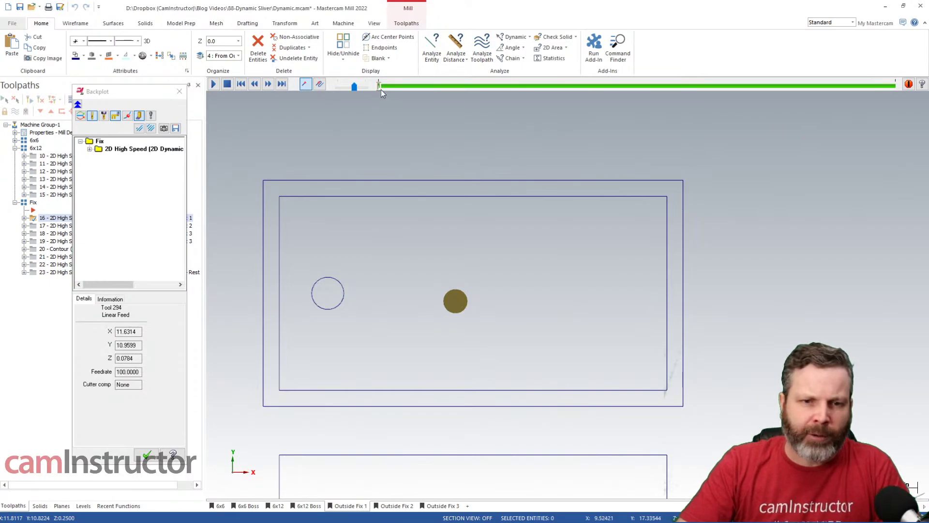
left_click_drag(381, 87, 422, 87)
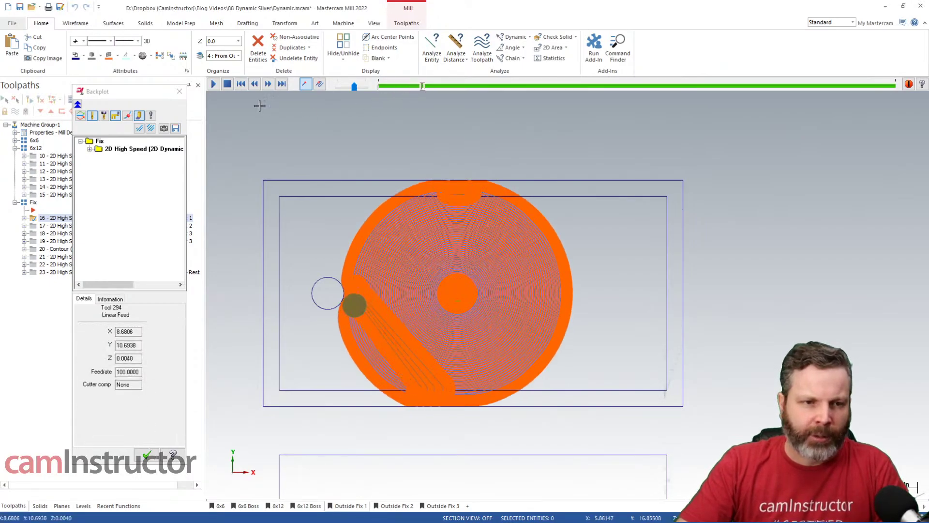
left_click(180, 93)
left_click(180, 92)
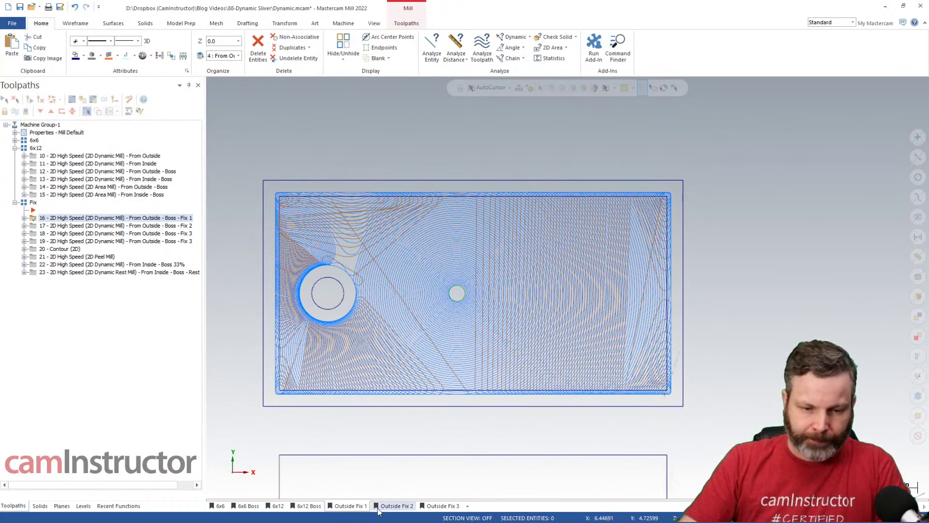
Show the saved Outside Fix 2 view and compare the operation 12 toolpath with operation 17, From Outside - Boss - Fix 2
left_click(396, 506)
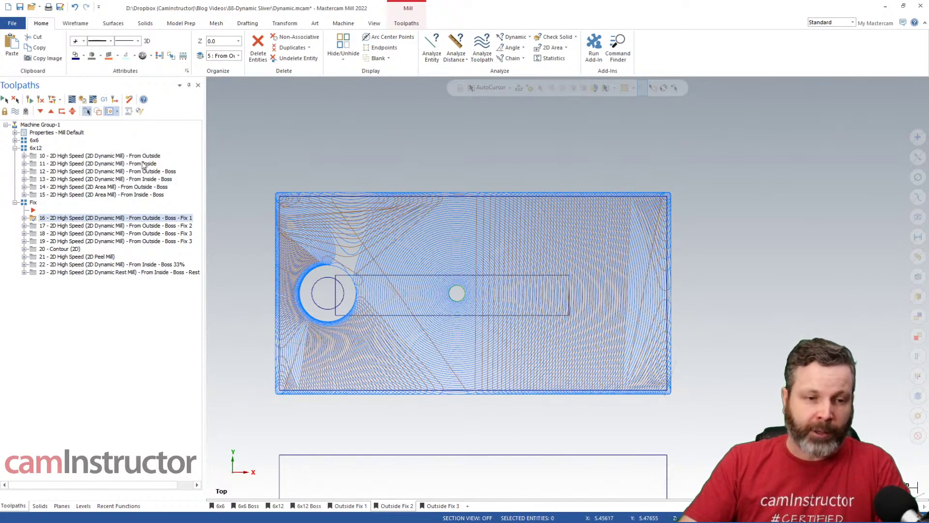
left_click(156, 172)
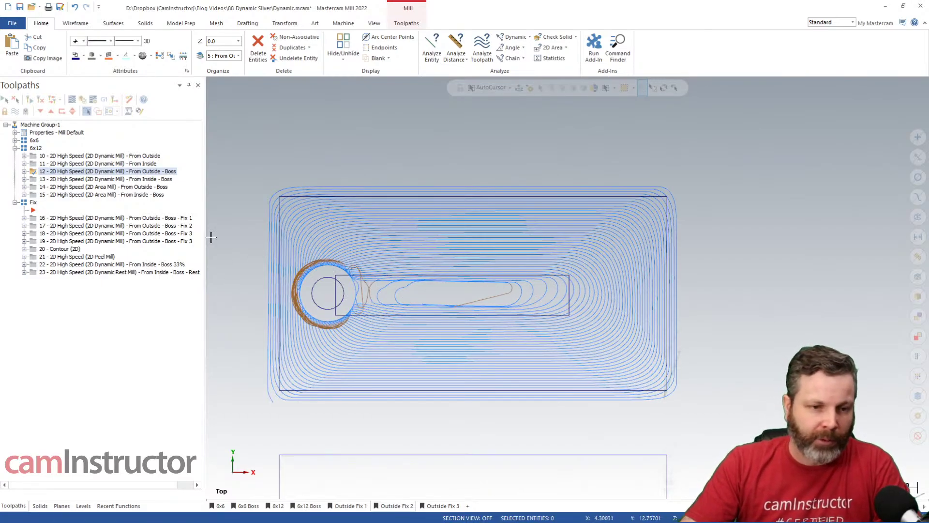
left_click(175, 226)
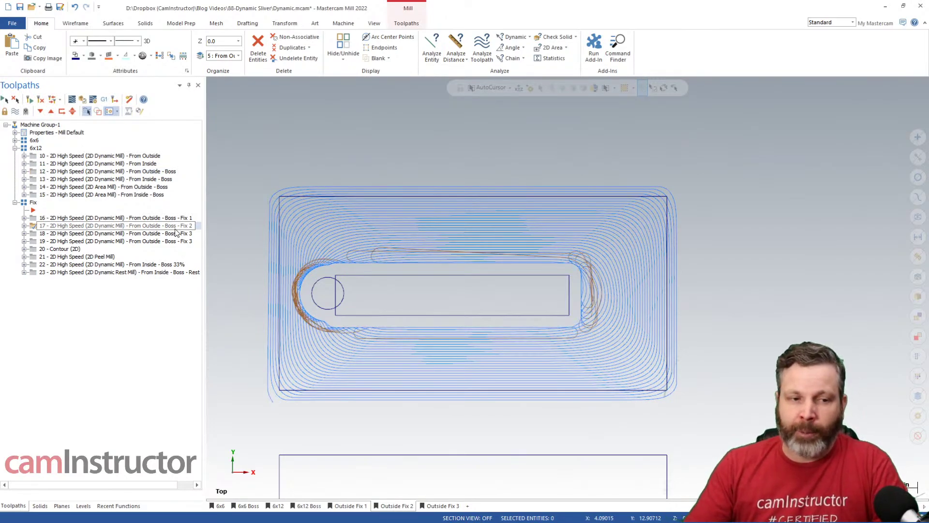
Examine the rectangle and boss chains used as avoidance regions in operation 17's parameters, then close the parameters
left_click(24, 225)
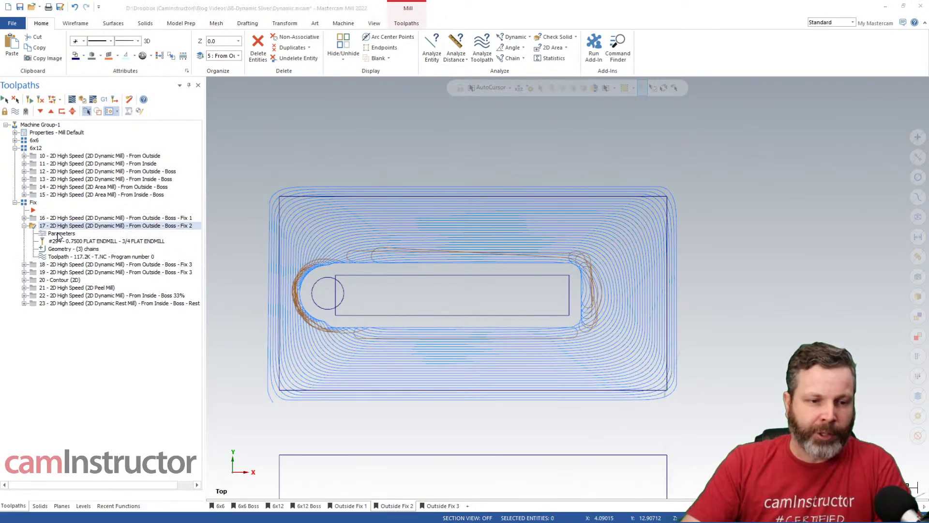
left_click(57, 235)
left_click(286, 108)
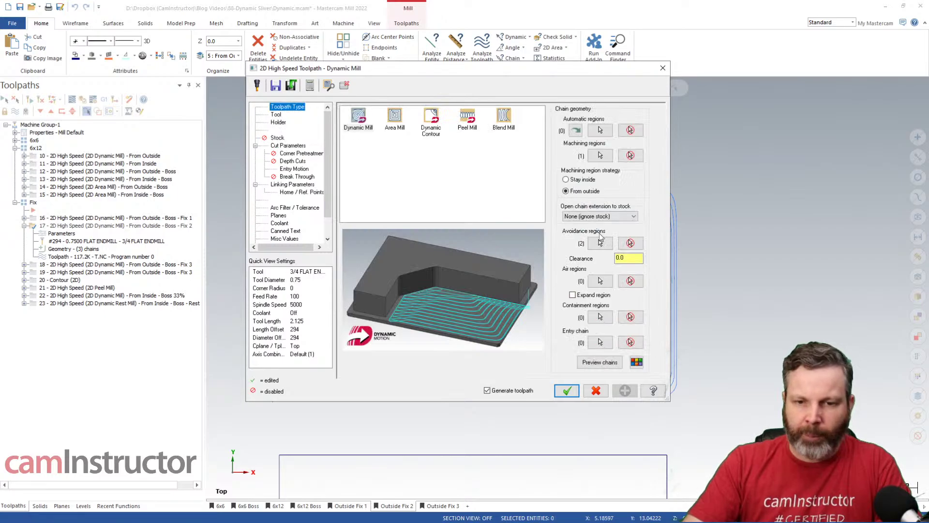
left_click(600, 243)
left_click(251, 111)
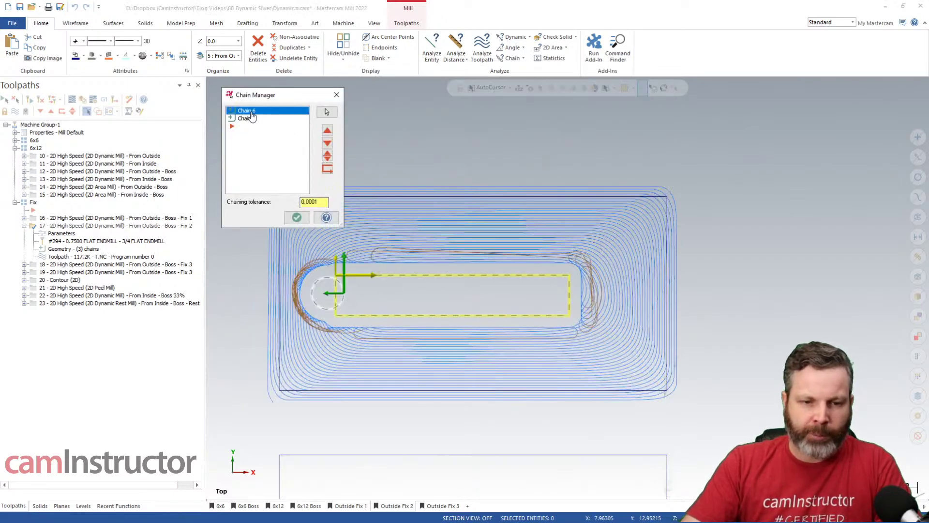
left_click(252, 119)
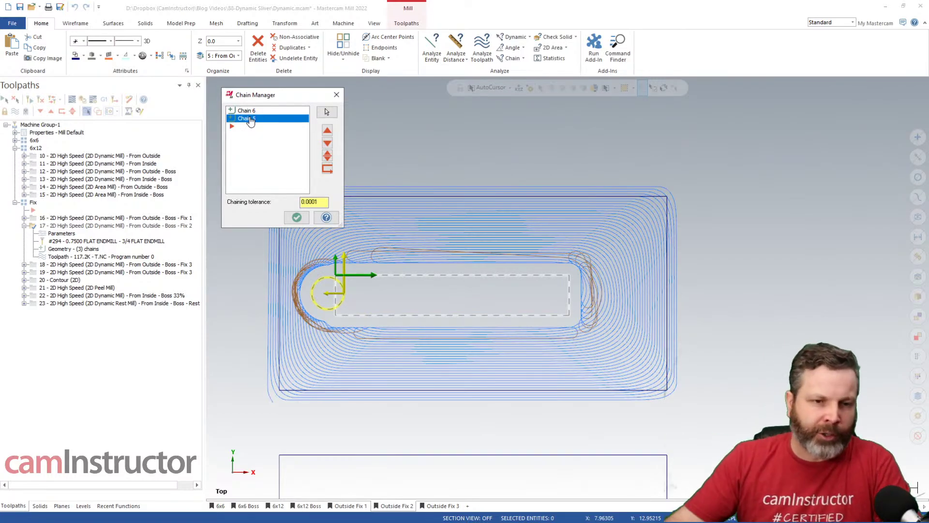
left_click(337, 94)
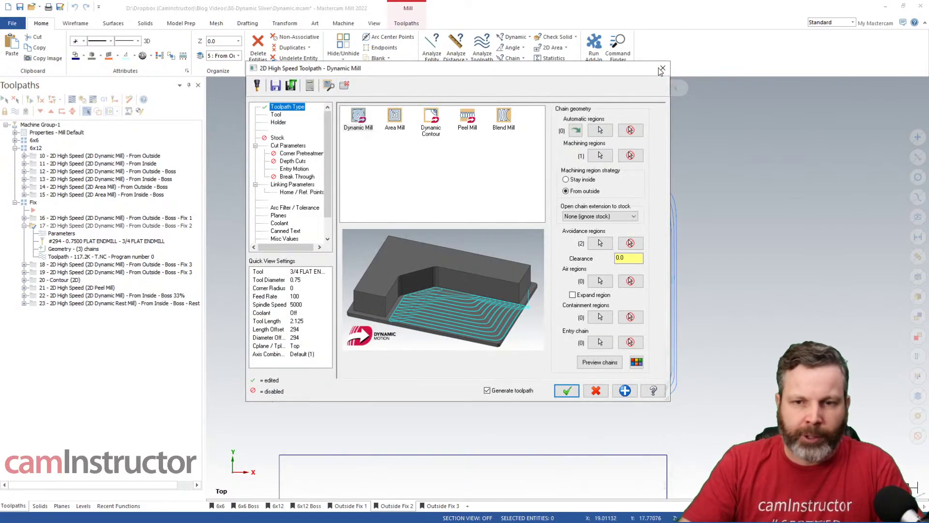
left_click(662, 69)
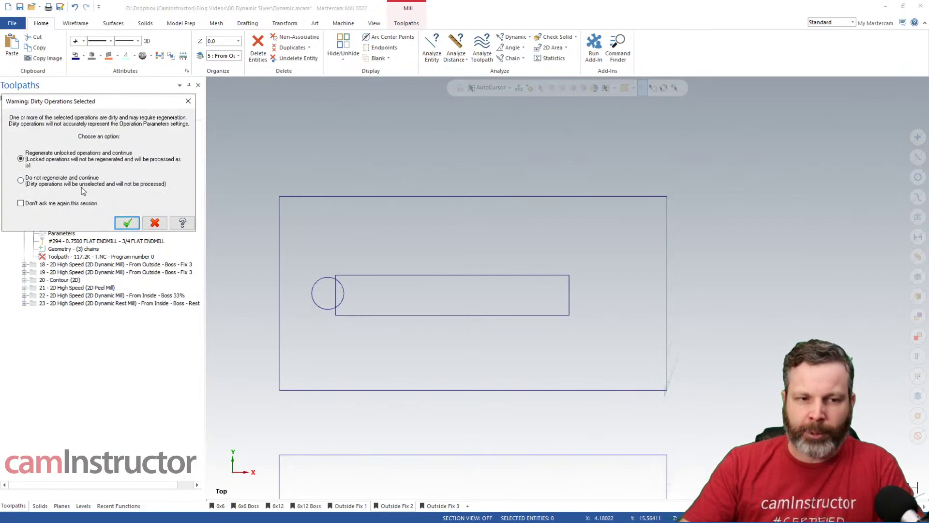
Cancel the dirty-operations warning, backplot the Fix 2 toolpath through to its end around the rectangle, then close Backplot
left_click(153, 224)
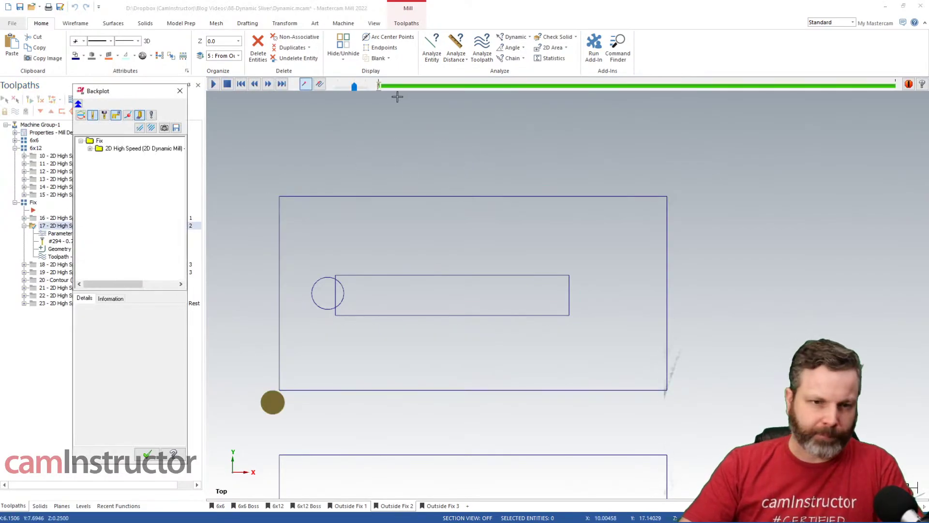
mouse_move(381, 89)
left_mouse_down()
mouse_move(630, 94)
mouse_move(742, 107)
mouse_move(901, 97)
left_mouse_up()
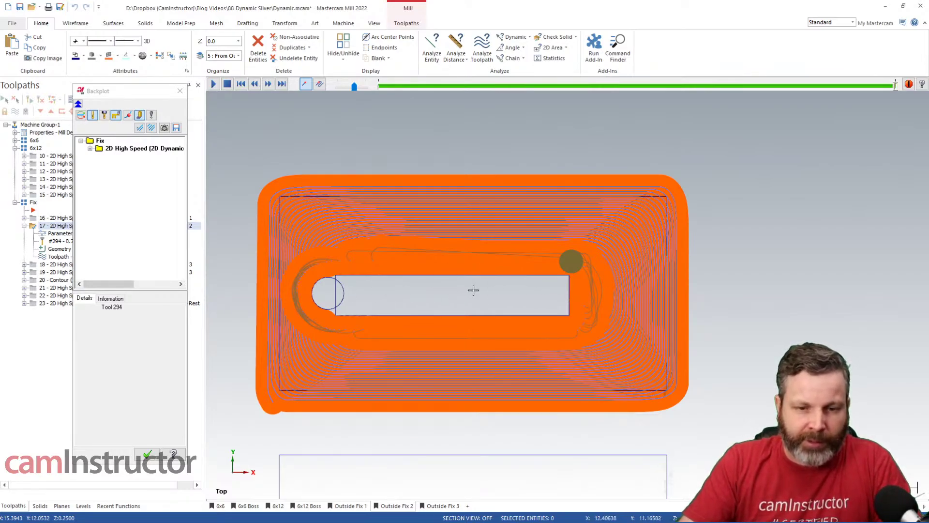
key("Escape")
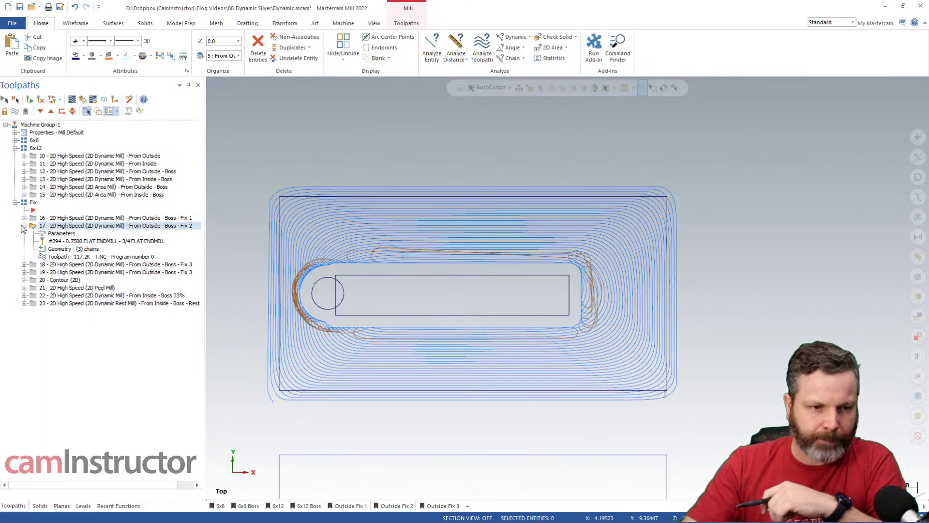
Collapse operation 17, show the saved Outside Fix 3 view, and display operation 18, From Outside - Boss - Fix 3
left_click(24, 226)
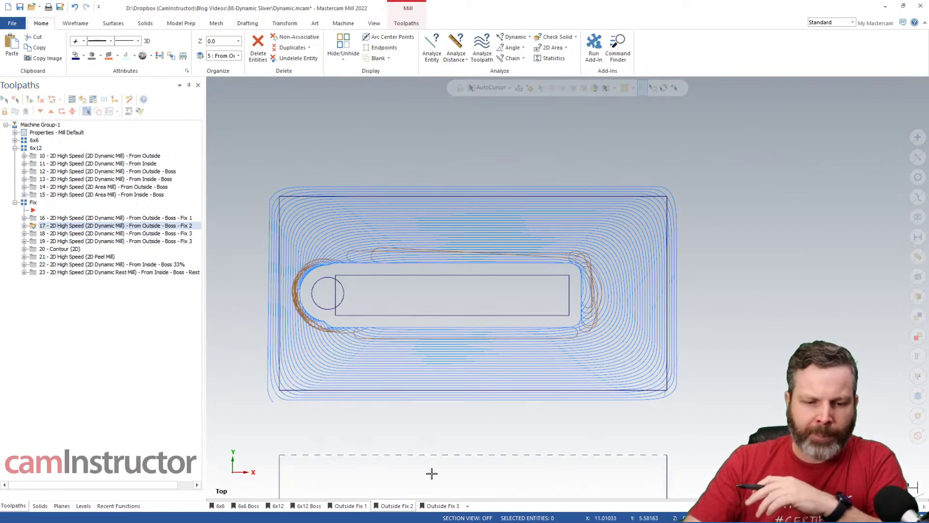
left_click(441, 506)
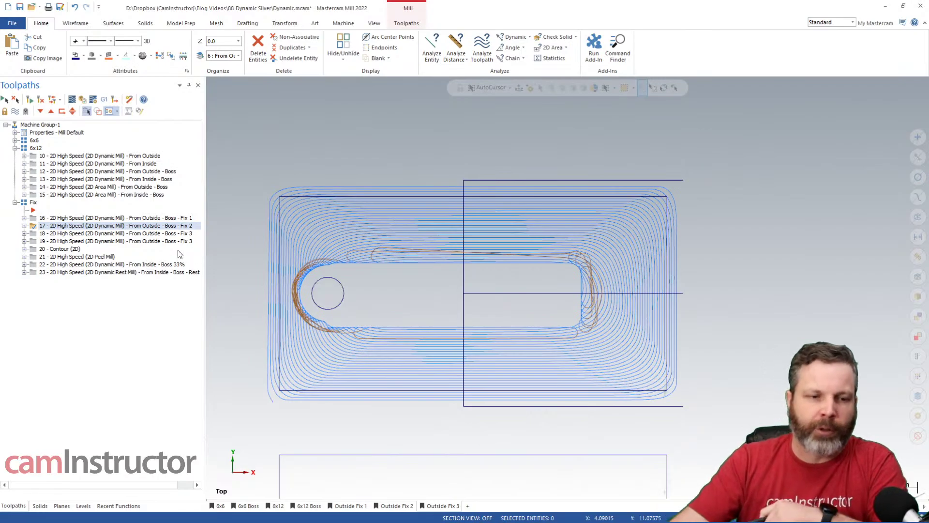
left_click(154, 234)
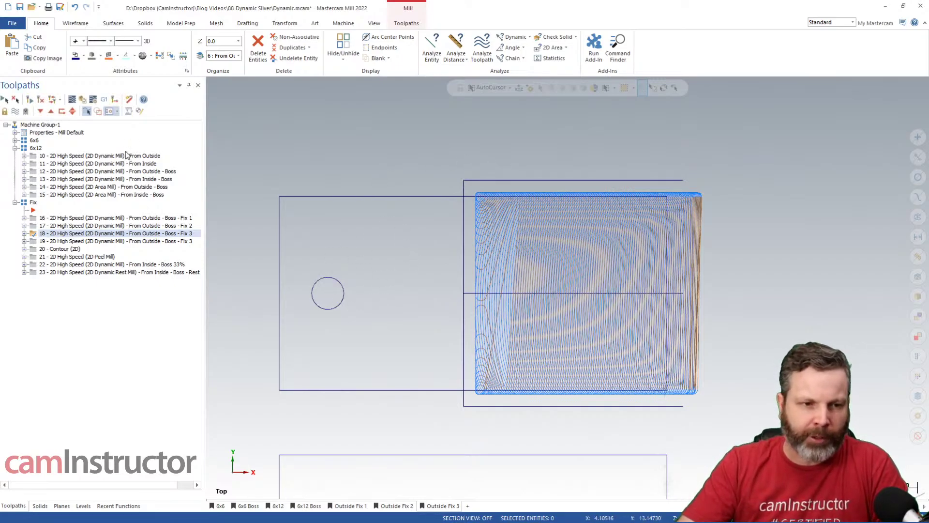
Expand the 6x6 group and compare operation 1's From Outside toolpath with operation 18's Fix 3 toolpath
left_click(15, 139)
left_click(148, 149)
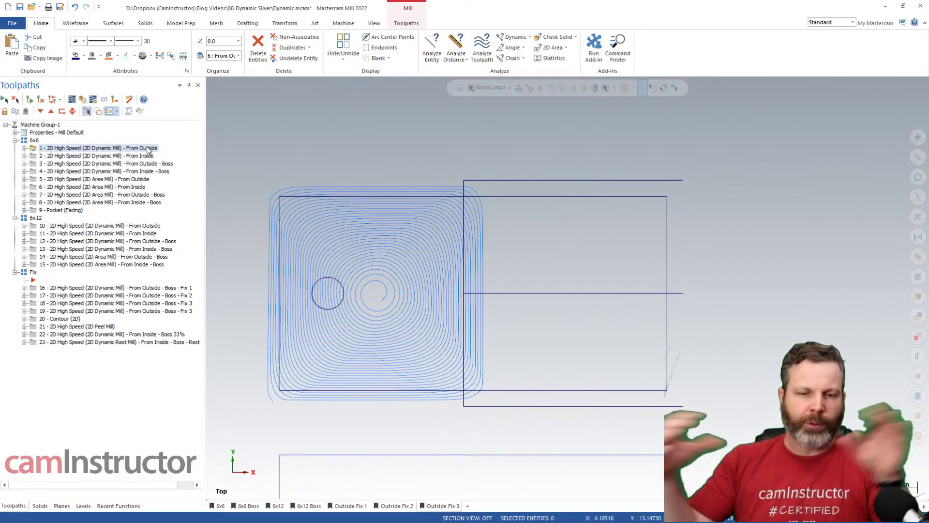
left_click(180, 304)
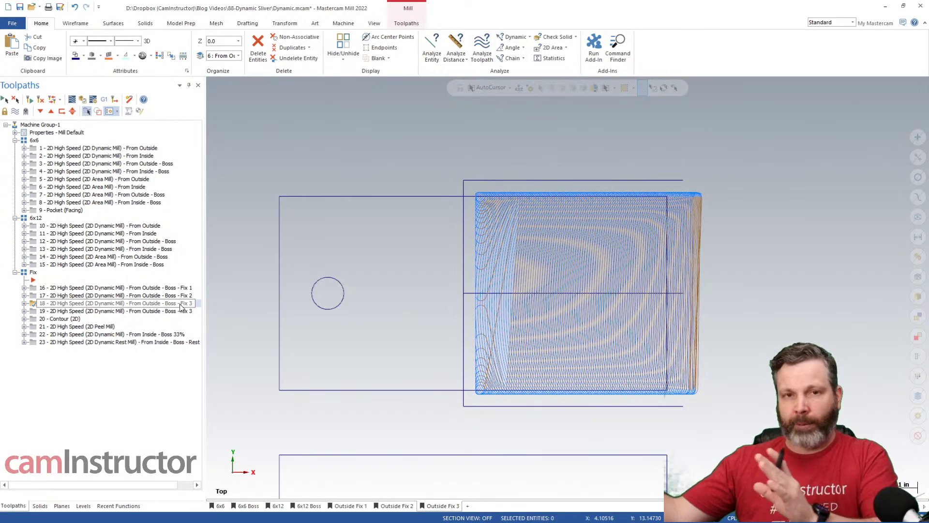
left_click(144, 151)
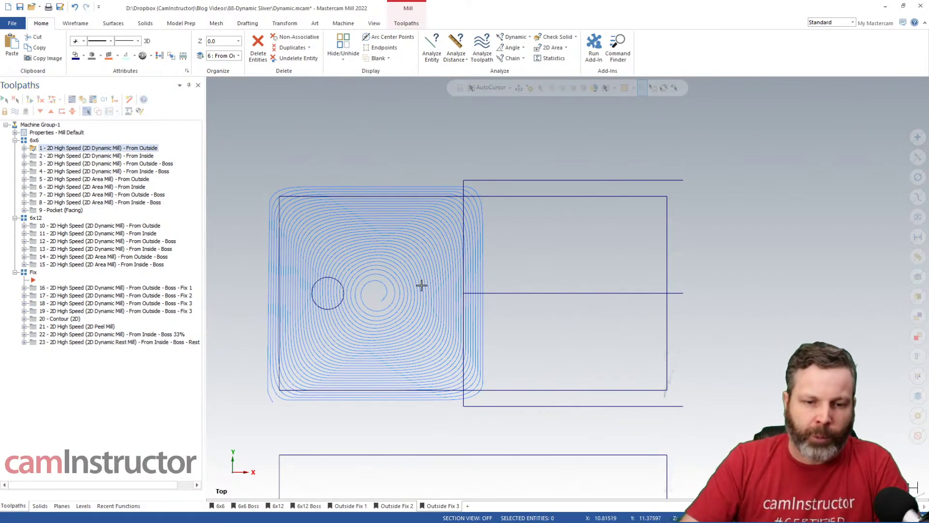
left_click(129, 312)
left_click(135, 304)
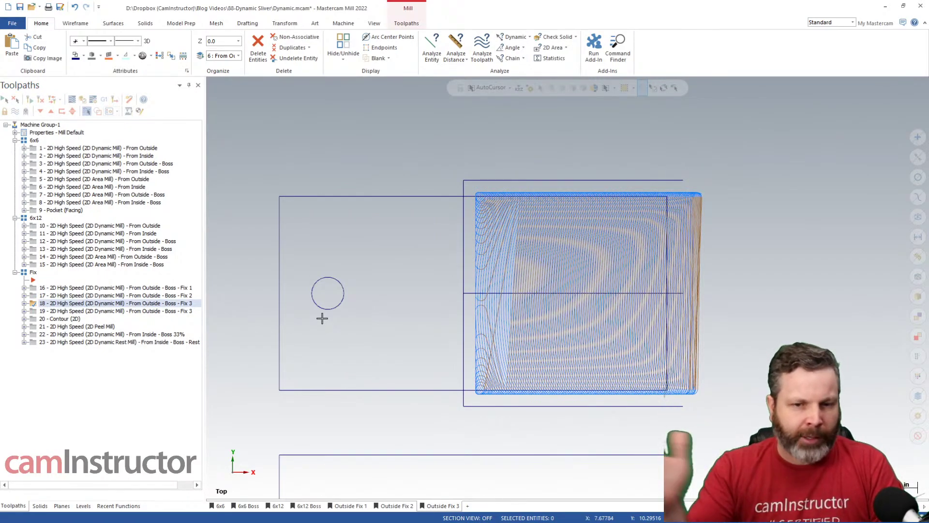
left_click(407, 24)
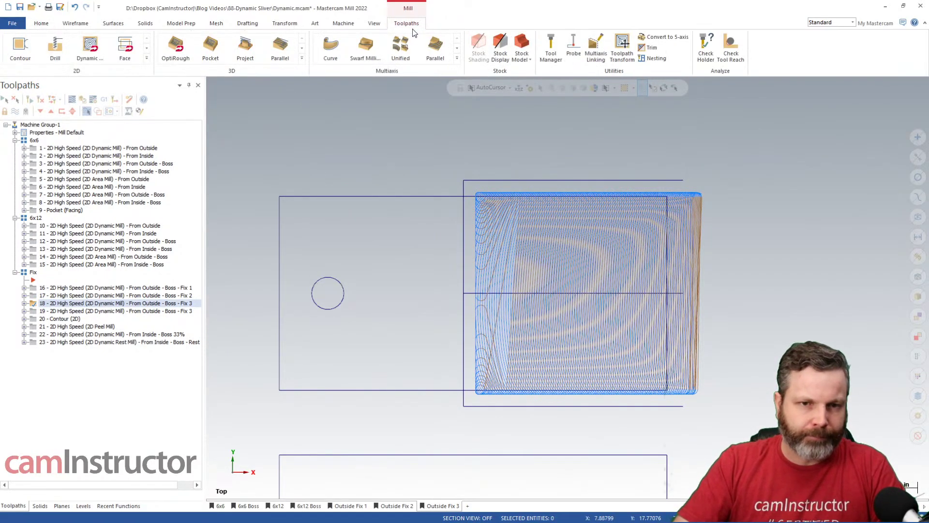
left_click(19, 49)
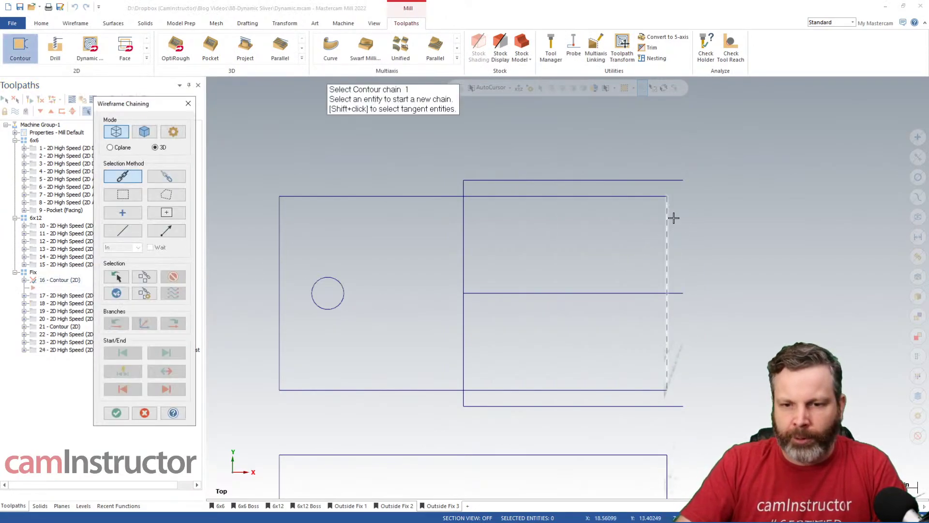
left_click(122, 230)
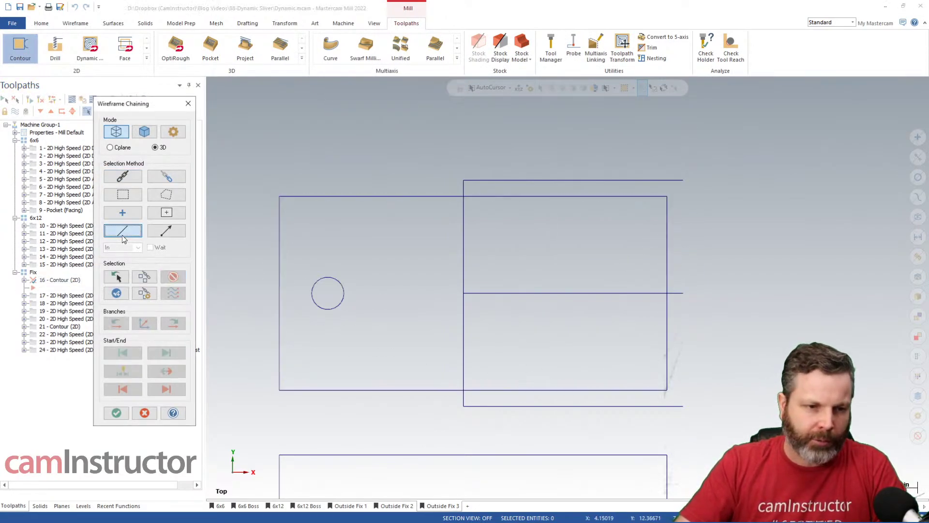
left_click(669, 217)
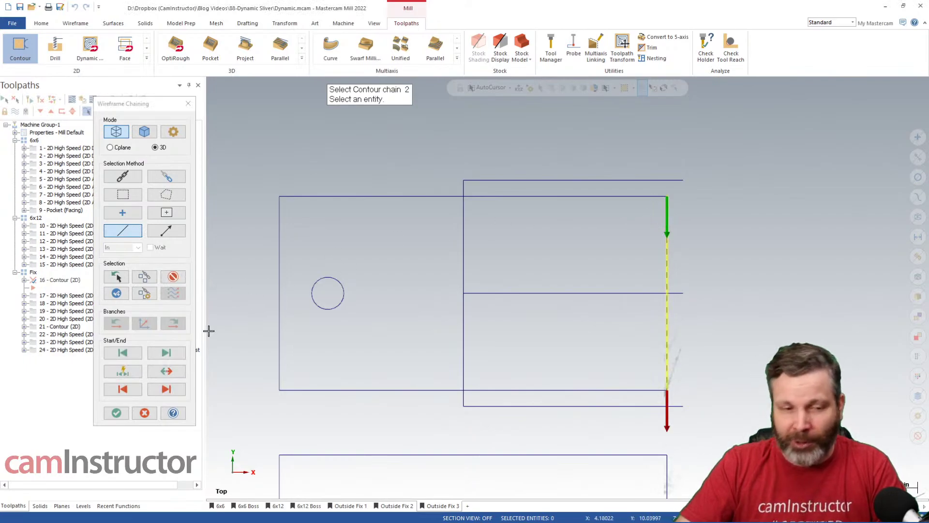
left_click(116, 413)
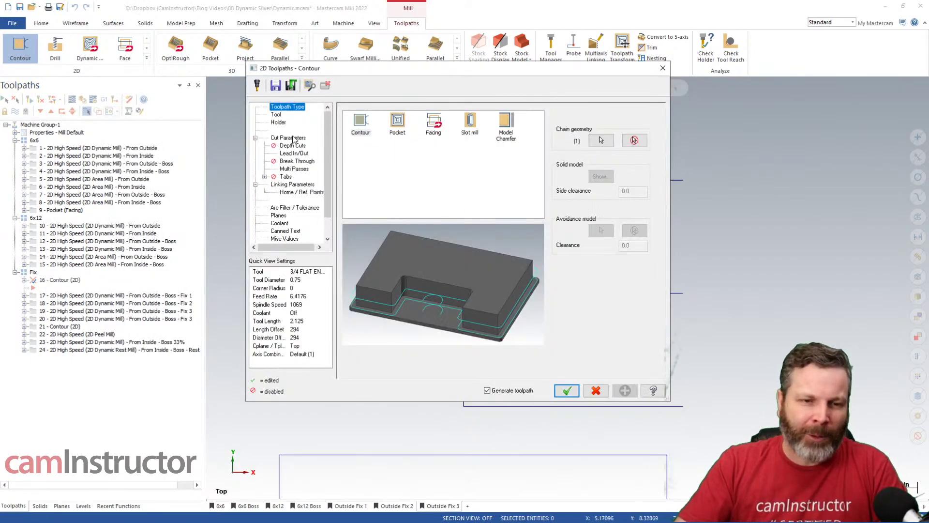
left_click(276, 115)
left_click(399, 133)
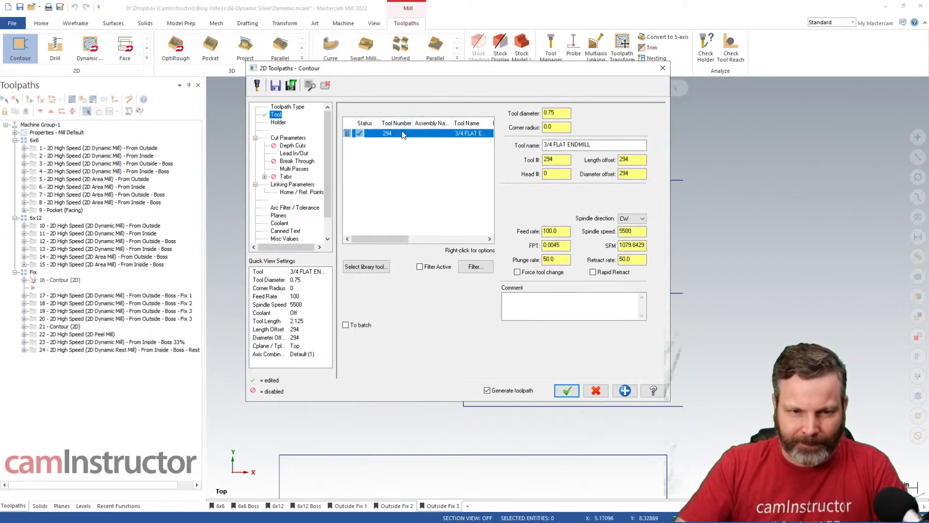
left_click(289, 139)
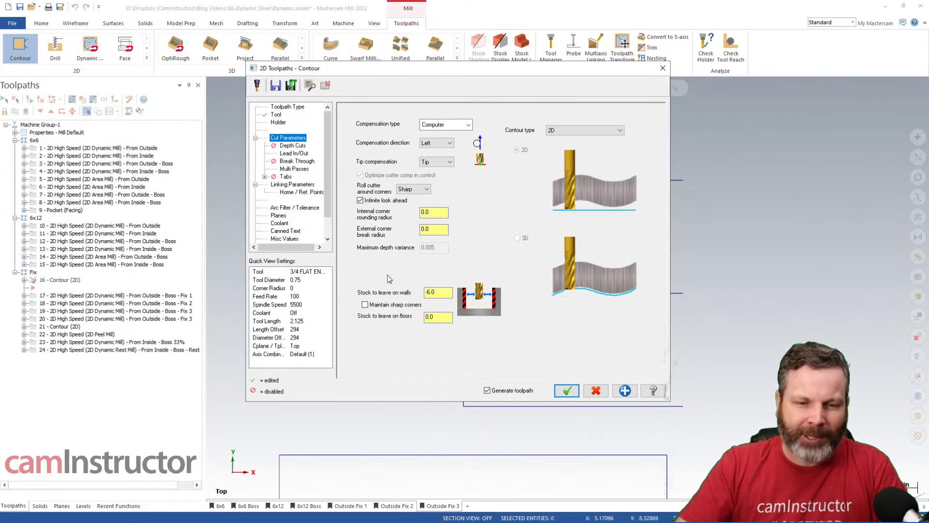
double_click(437, 296)
key("BackSpace")
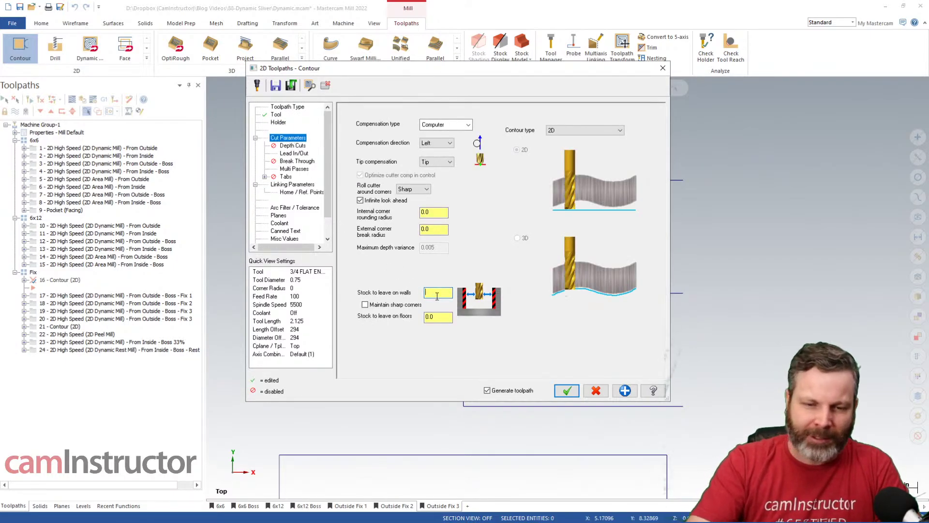
left_click_drag(554, 73, 268, 374)
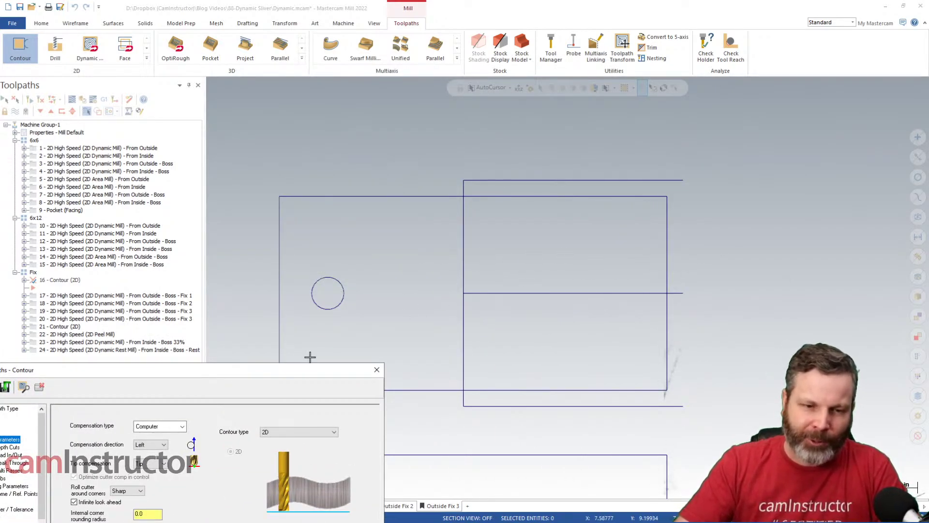
left_click_drag(260, 376, 602, 110)
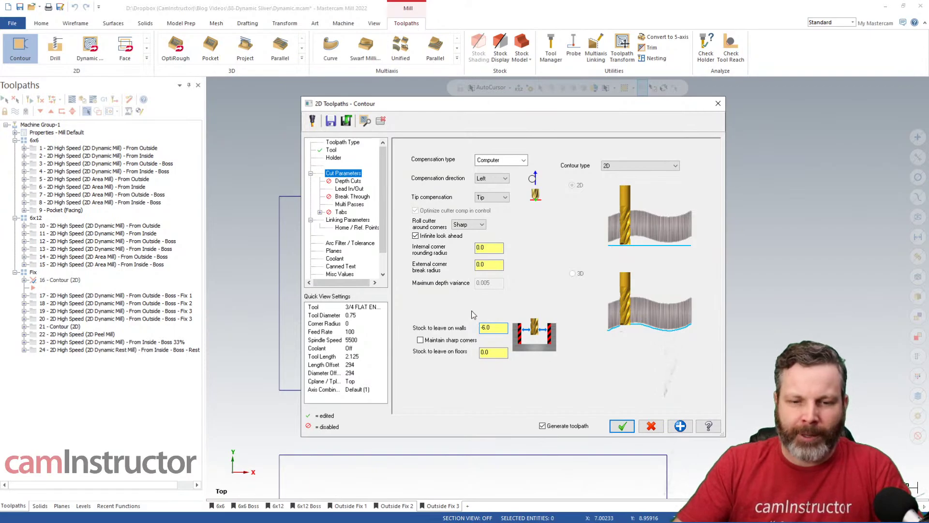
left_click(349, 205)
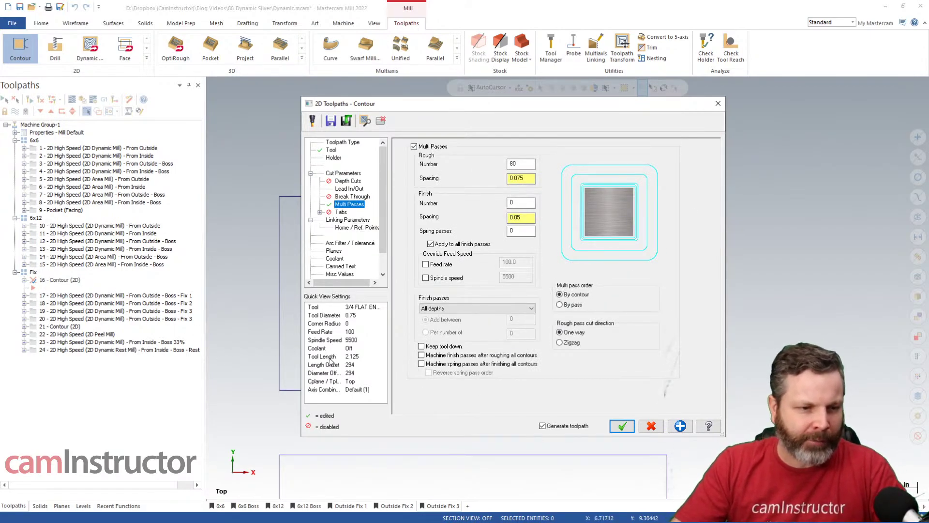
left_click(652, 426)
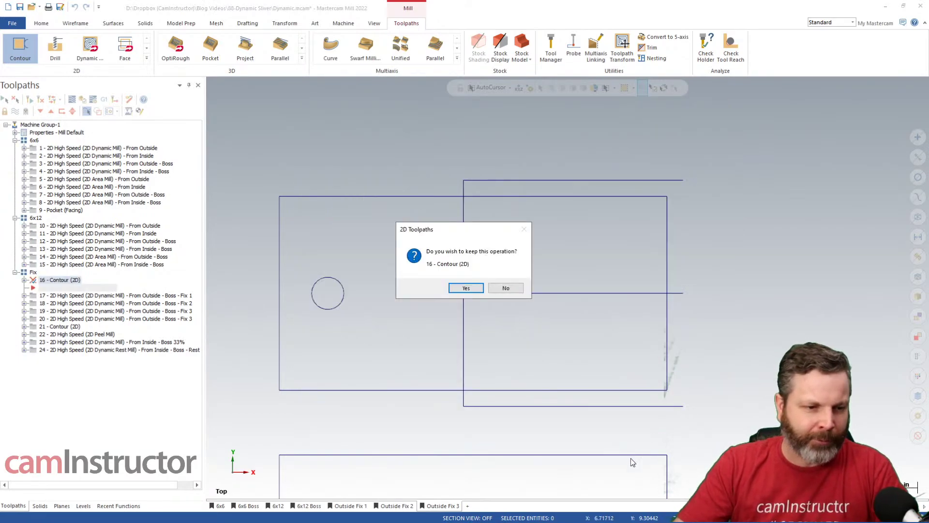
left_click(506, 287)
Display operation 19 and the Contour toolpath of operation 20, and open operation 20's parameters
left_click(55, 312)
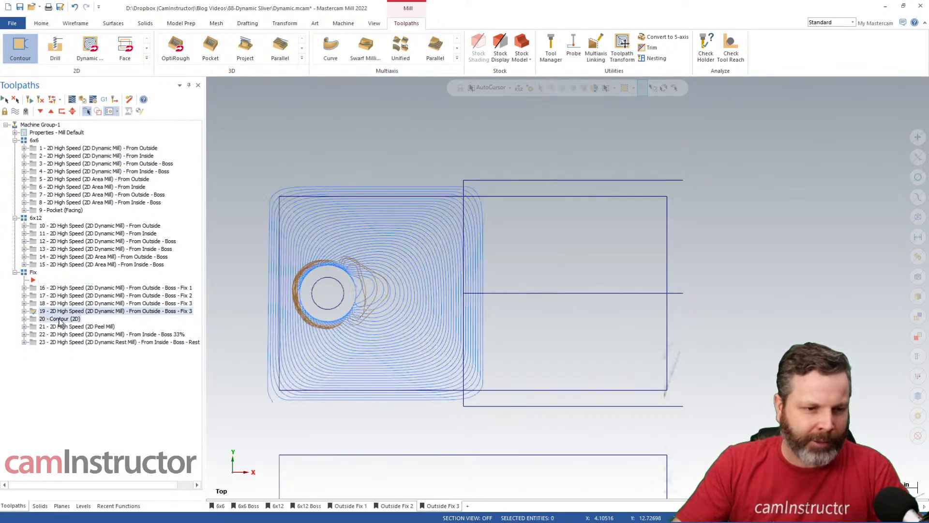
left_click(59, 319)
left_click(25, 319)
left_click(58, 327)
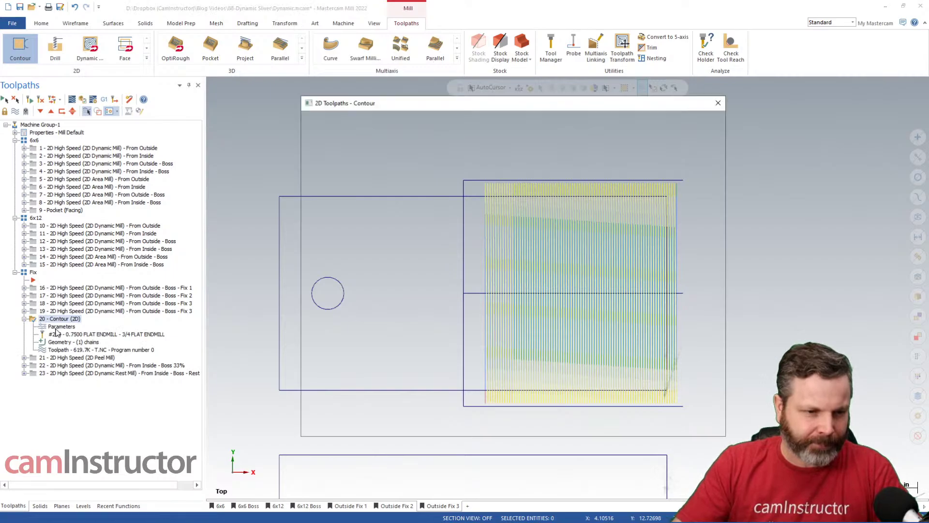
Inspect the 3/4 flat endmill's definition and re-initialize its feeds and speeds for contour operation 20
left_click(331, 150)
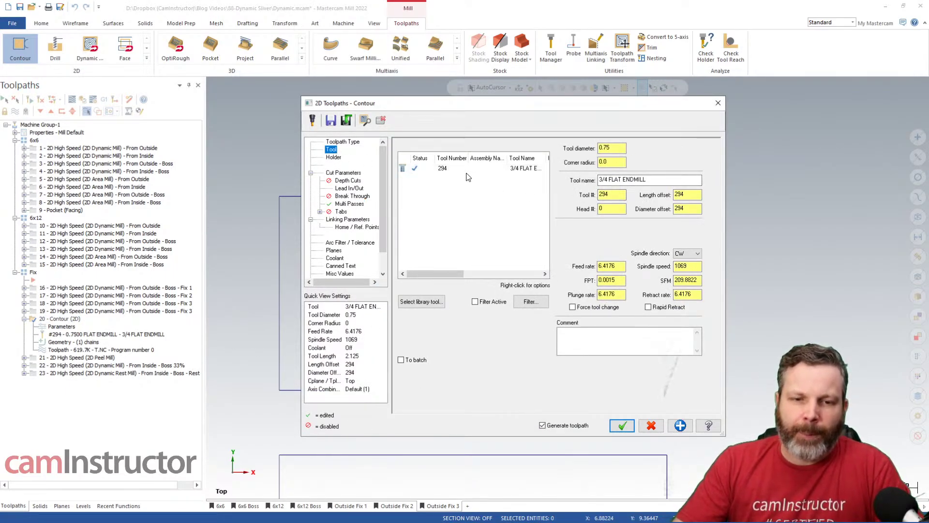
double_click(467, 169)
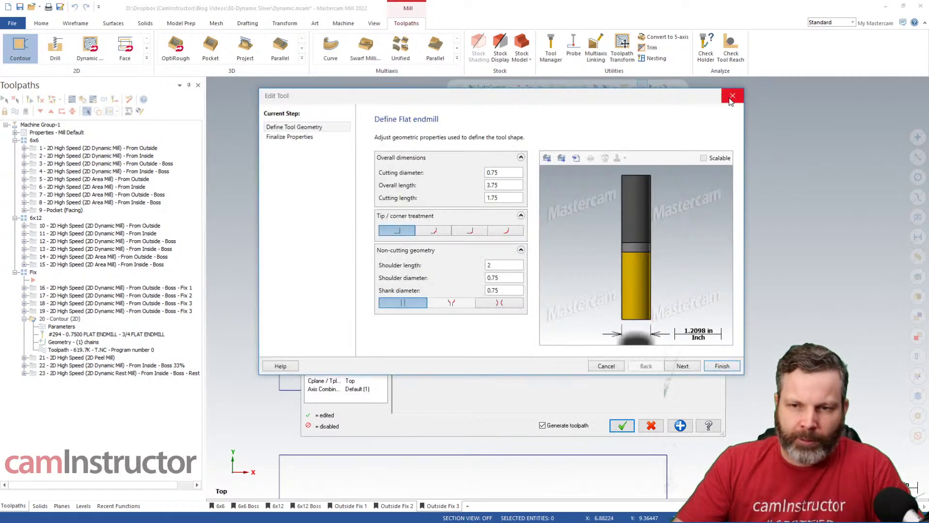
left_click(732, 95)
right_click(440, 168)
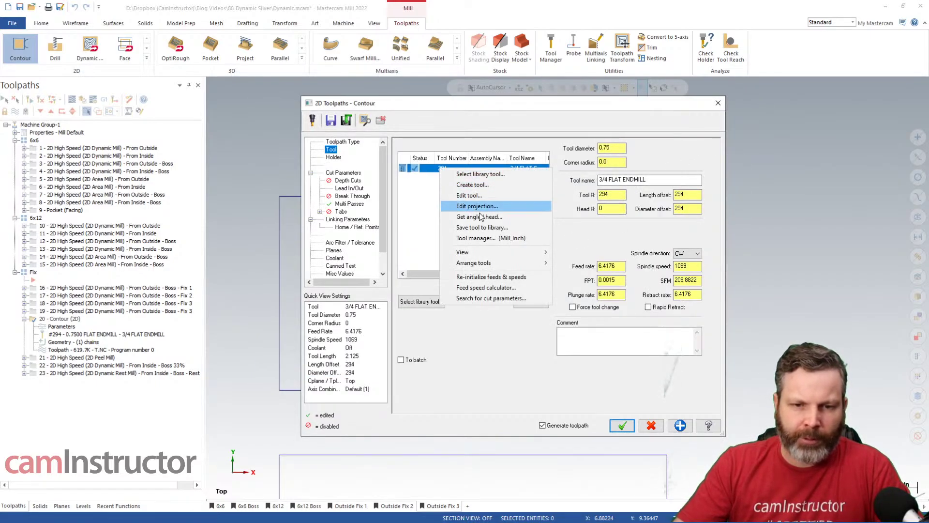
left_click(484, 277)
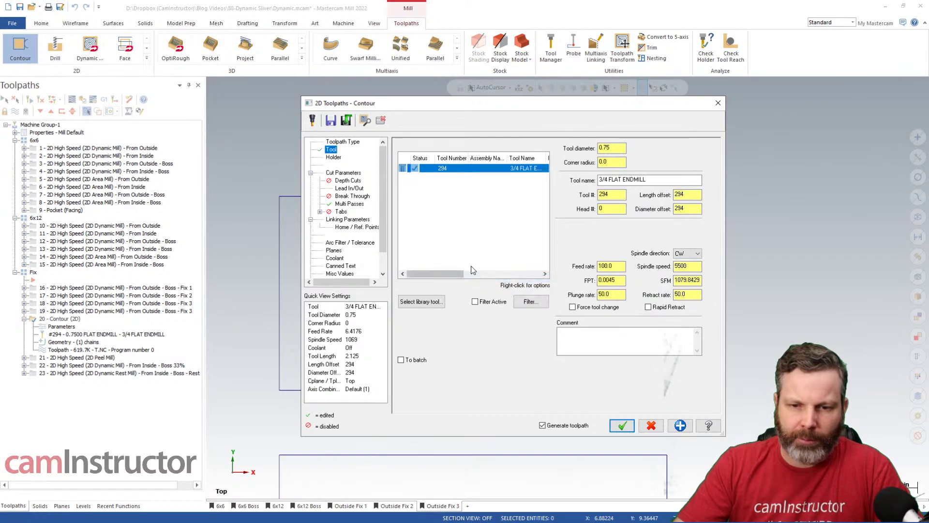
Review the contour's cut parameters, set the number of rough multi passes to 6.0/.075, and accept the parameters
left_click(358, 175)
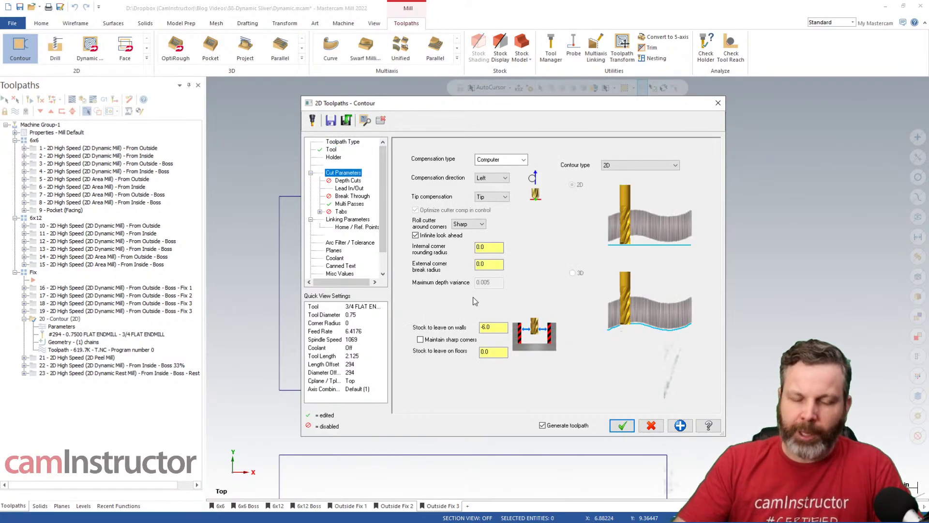
left_click(351, 204)
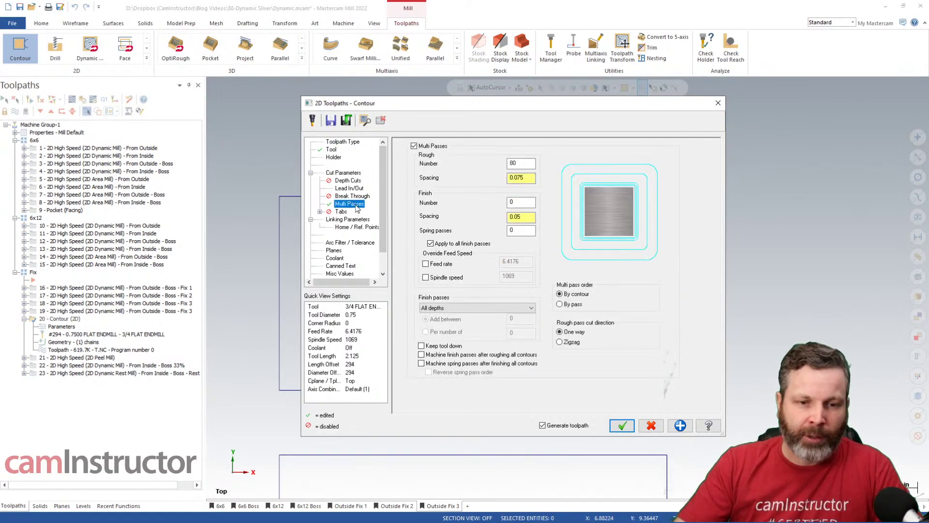
double_click(526, 163)
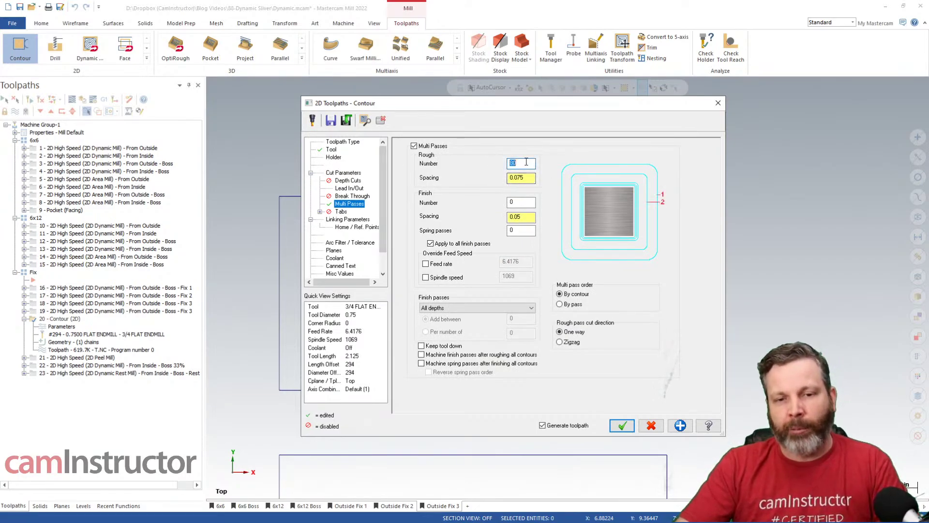
double_click(531, 178)
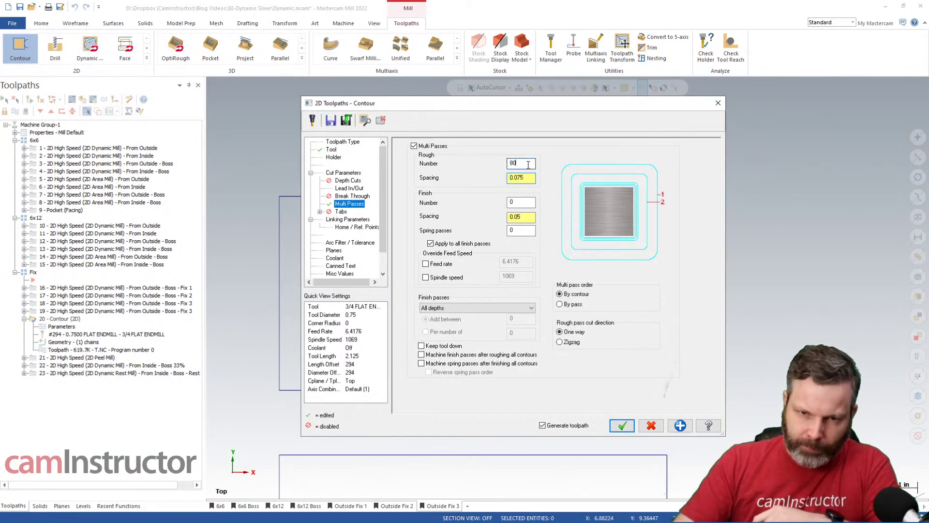
double_click(528, 164)
type("6")
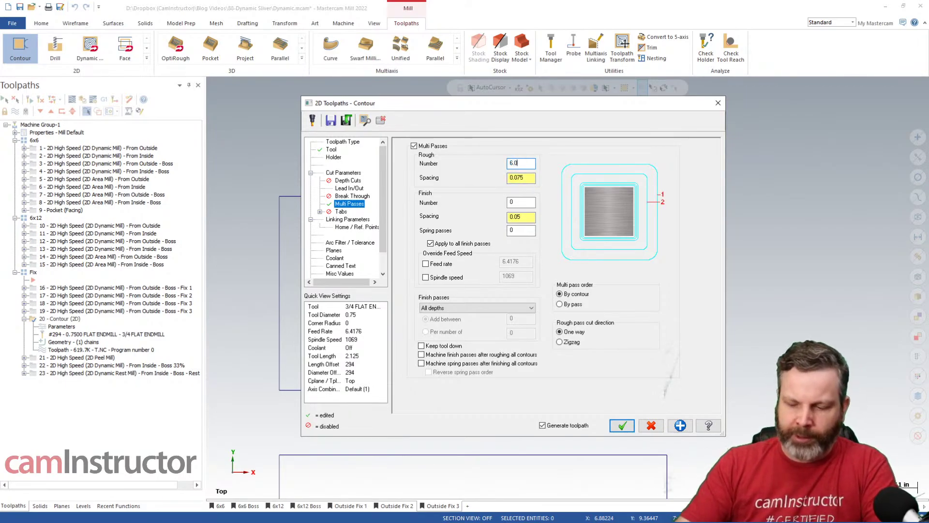
type(".0/.075")
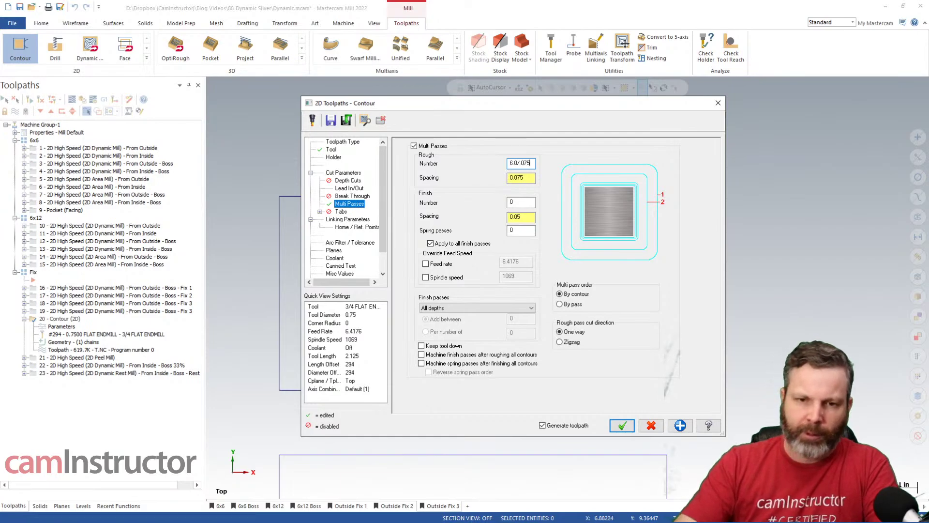
key("Tab")
double_click(520, 164)
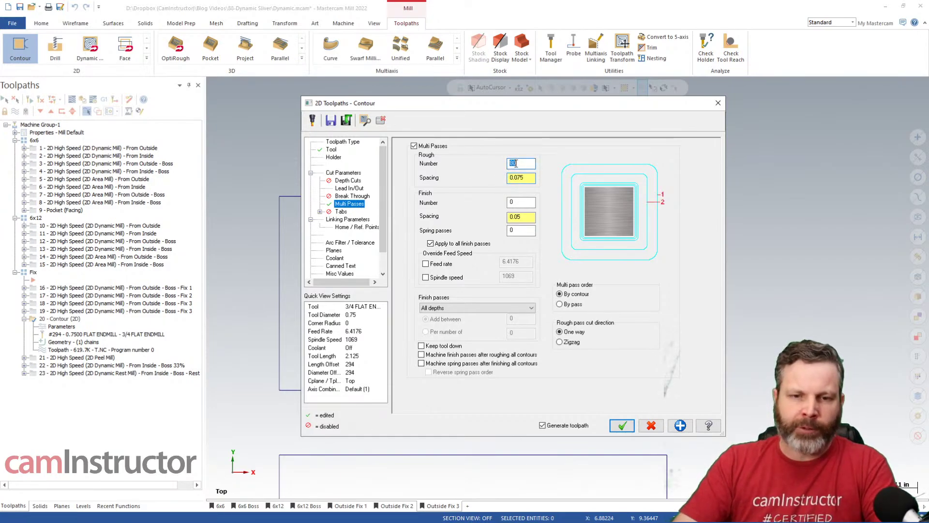
left_click(623, 426)
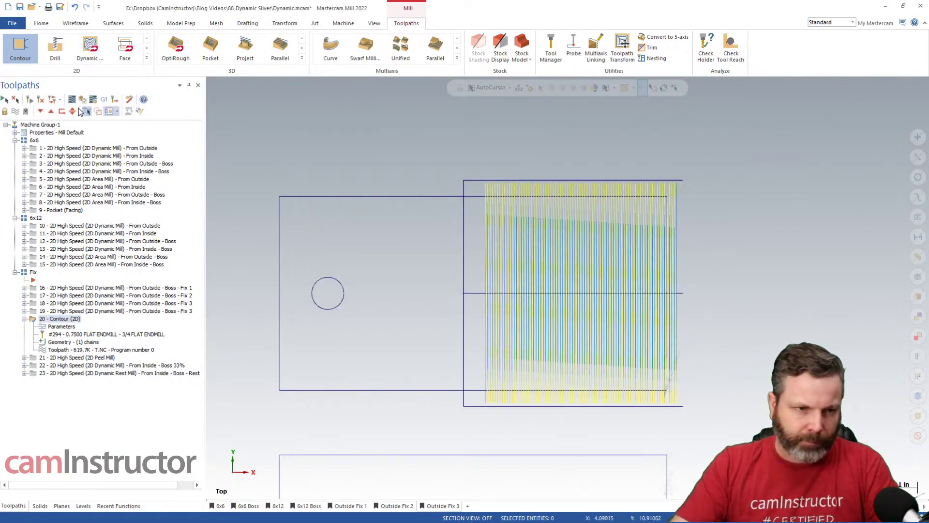
Backplot the Contour operation from its first pass nearly to the end, then close Backplot
left_click(72, 101)
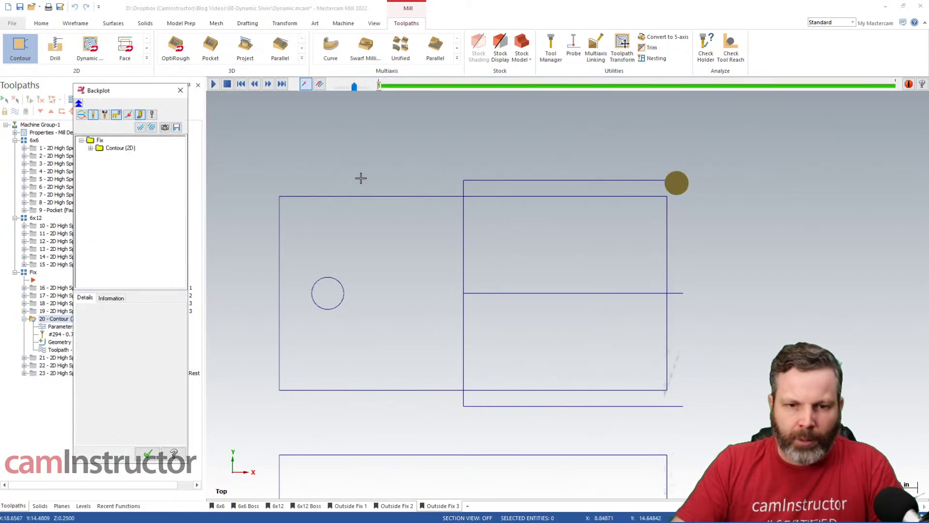
left_click(382, 87)
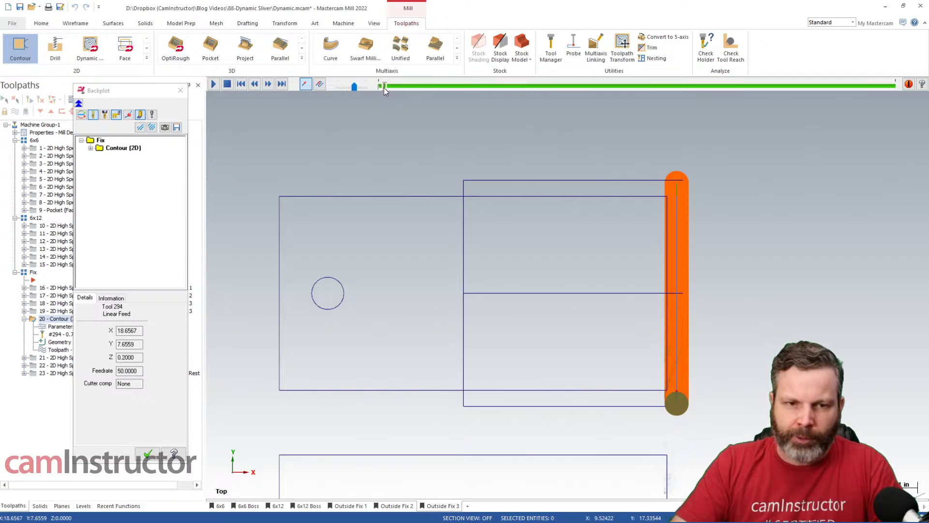
left_click_drag(385, 88, 794, 87)
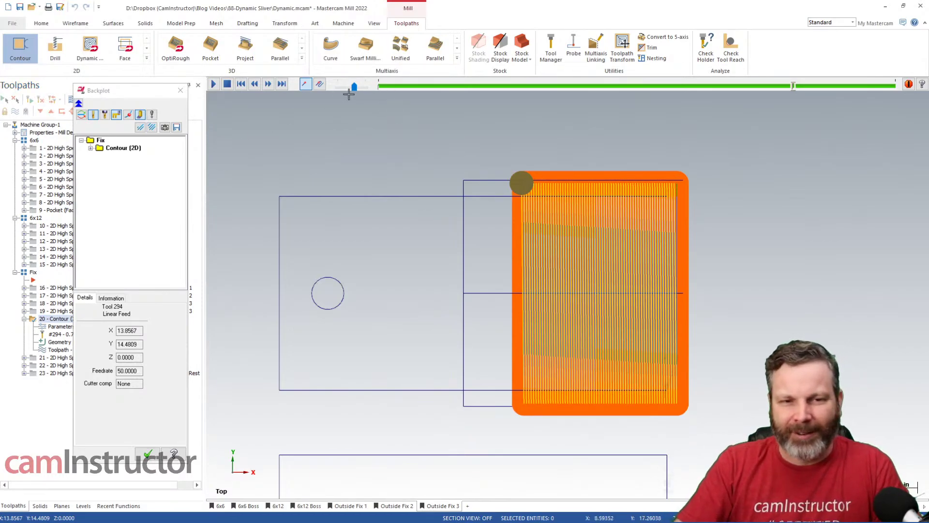
left_click_drag(794, 87, 891, 85)
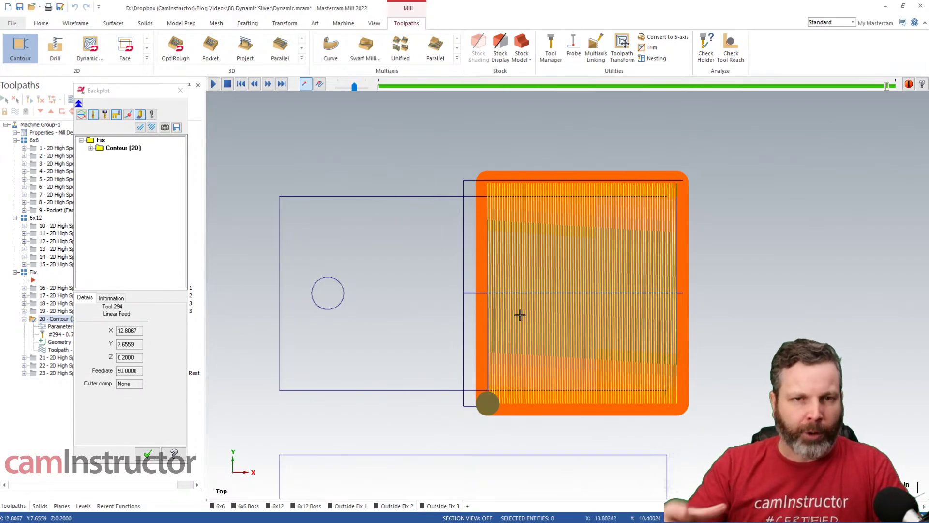
left_click(180, 91)
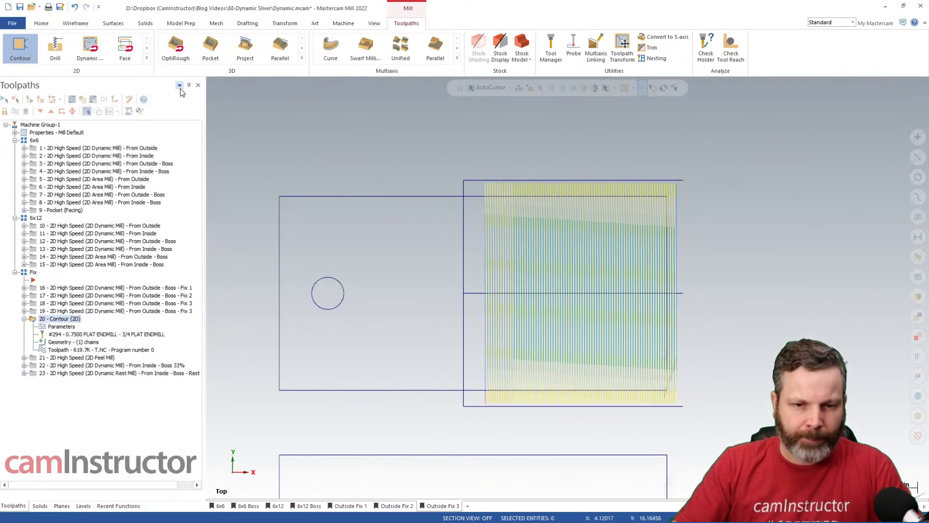
Display operation 21's Peel Mill toolpath, collapse operation 20, and open the Peel Mill parameters
left_click(107, 358)
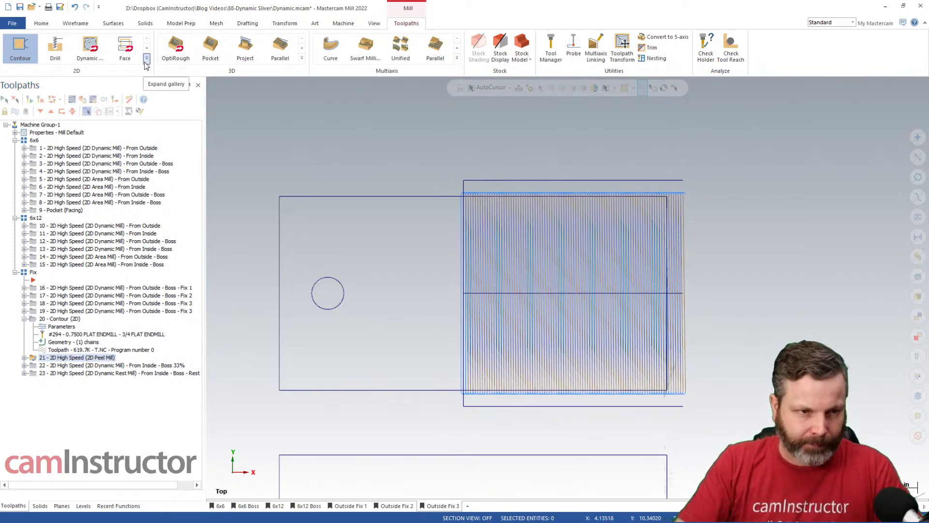
left_click(24, 318)
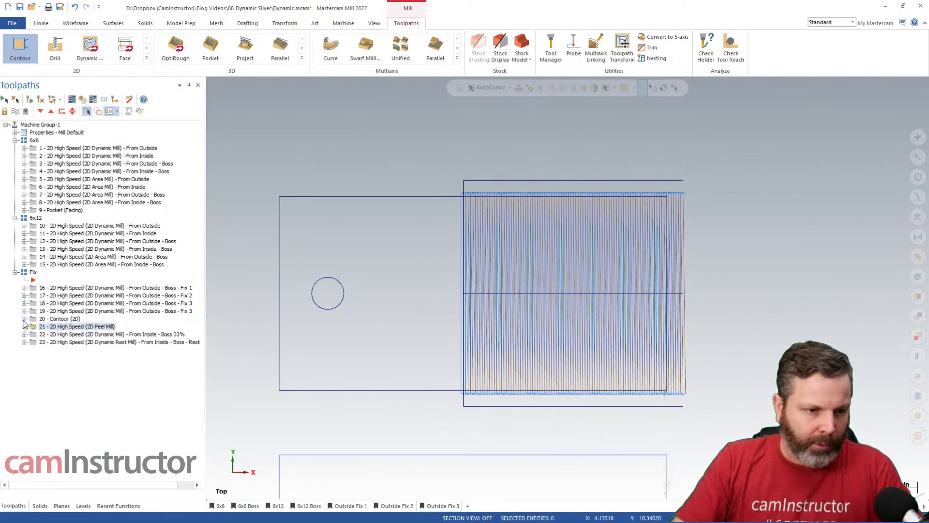
left_click(24, 326)
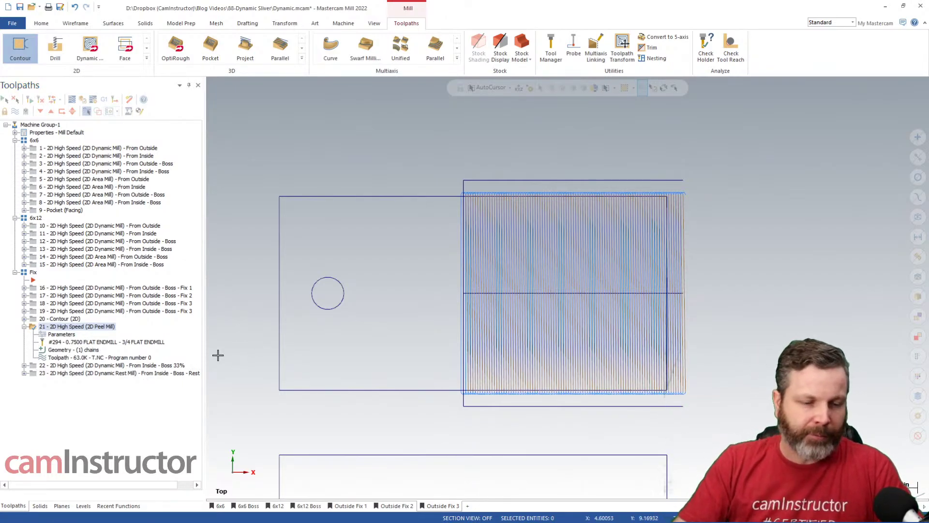
left_click(61, 344)
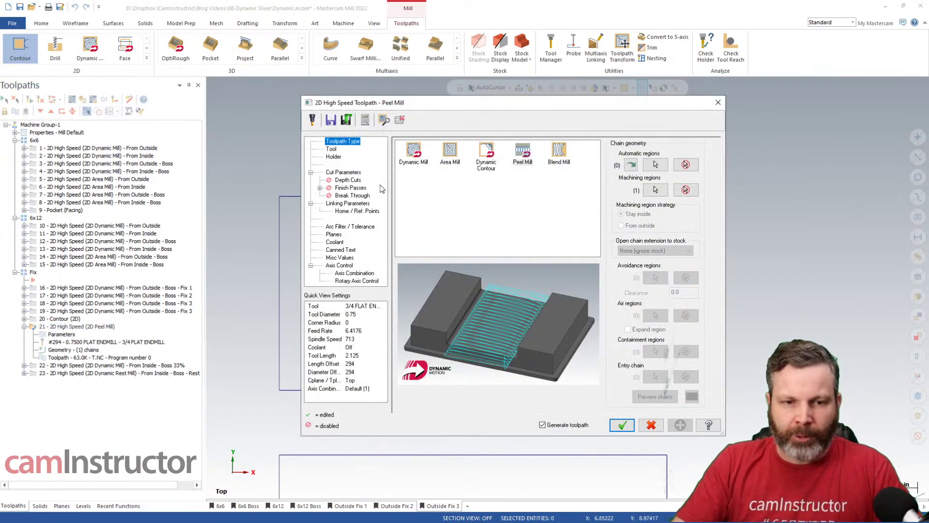
Review the Peel Mill's cutting style choices and slot width in its cut parameters, check the toolpath behind the dialog, and discard the dialog
left_click(344, 173)
left_click(537, 146)
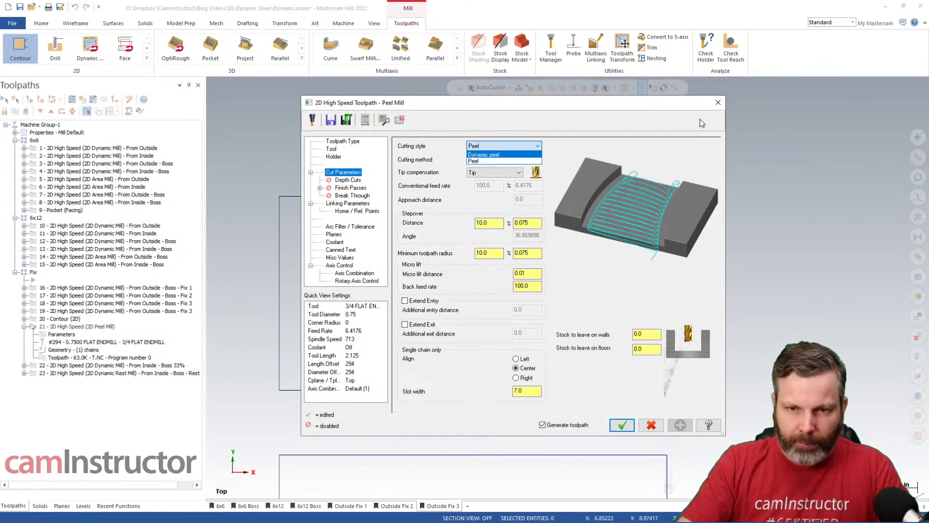
left_click(669, 88)
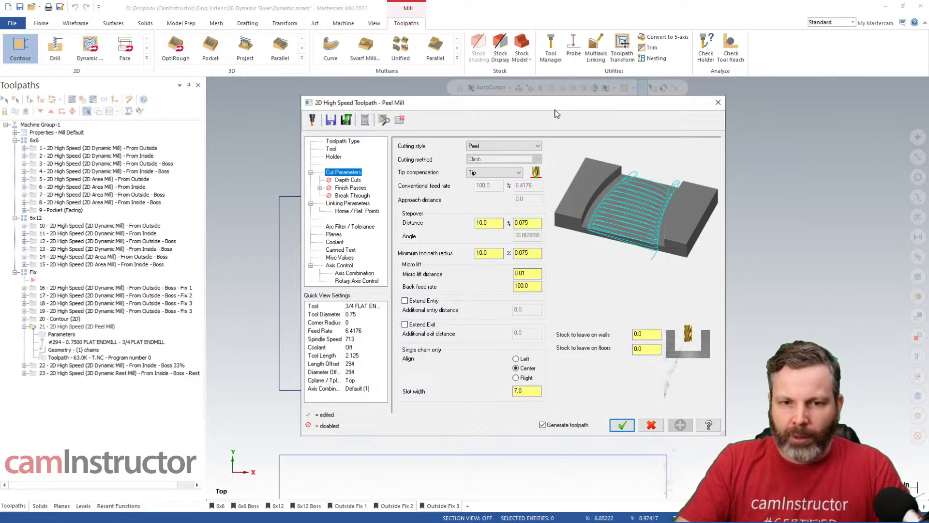
left_click_drag(584, 105, 228, 294)
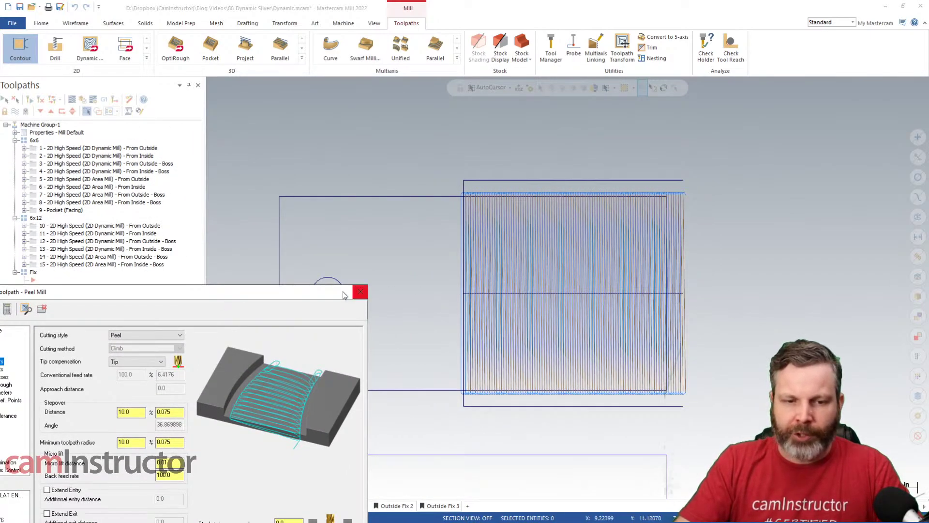
left_click_drag(265, 294, 556, 91)
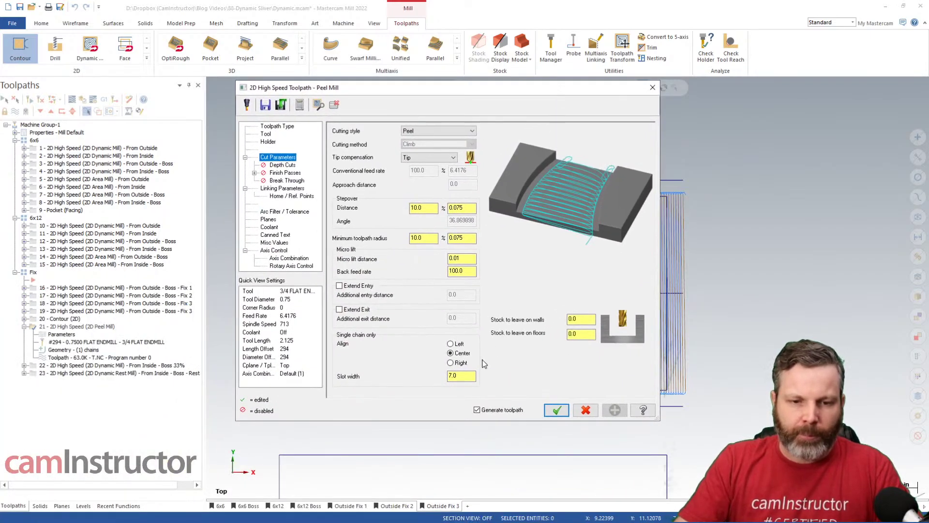
left_click(463, 375)
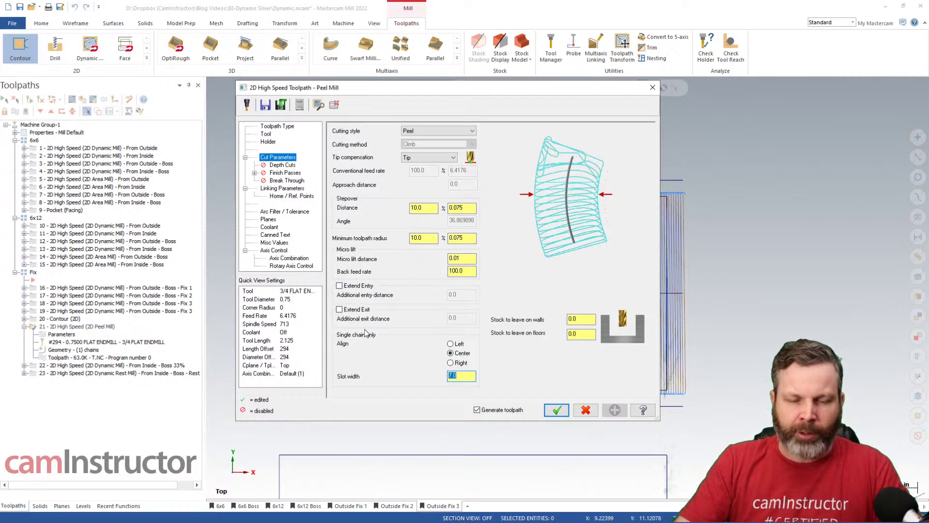
left_click(586, 412)
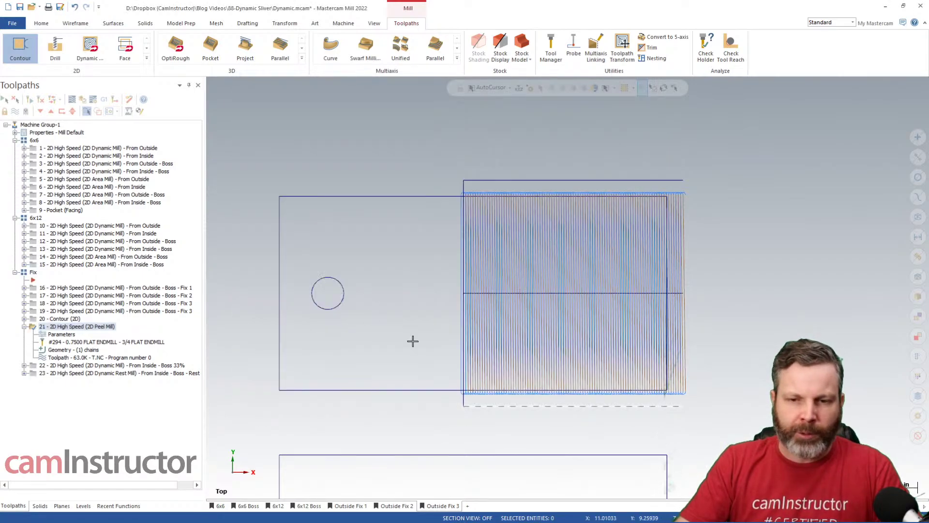
Backplot the Peel Mill operation from its first passes to the end, then close Backplot
left_click(72, 99)
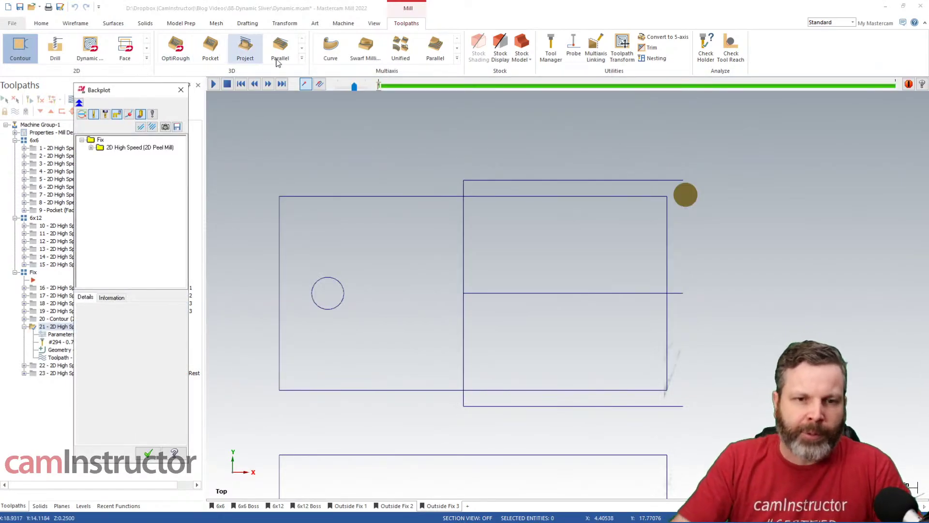
left_click_drag(380, 86, 405, 90)
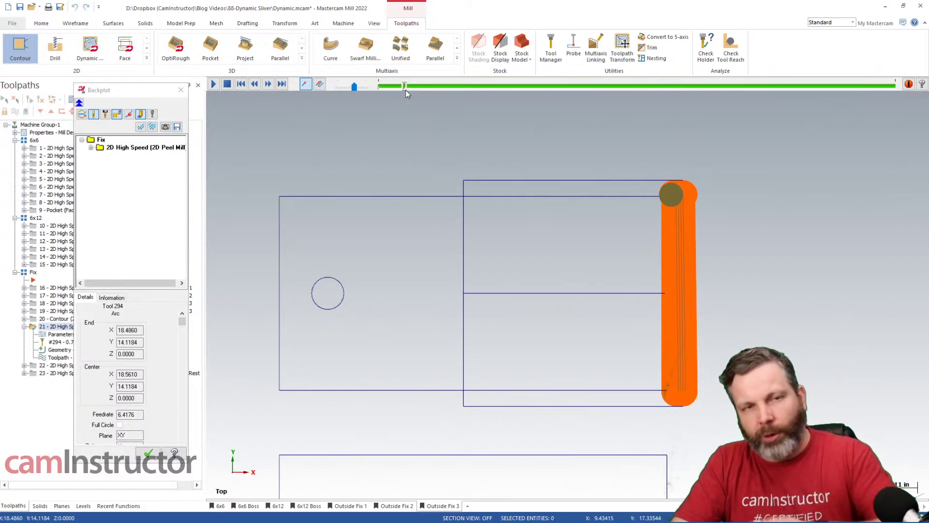
left_click_drag(405, 90, 894, 88)
left_click(181, 90)
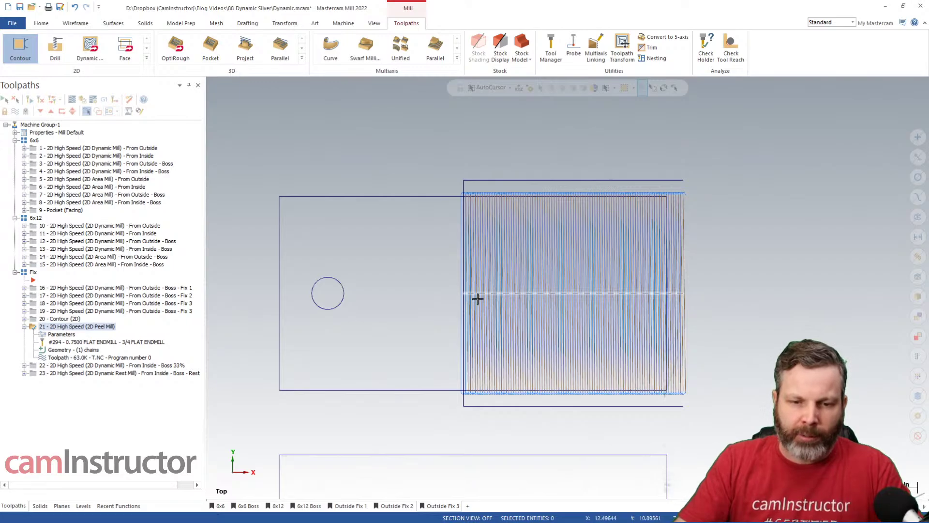
Examine the Peel Mill's micro lift distance, back feed rate and slot width, then cancel the parameters
left_click(61, 334)
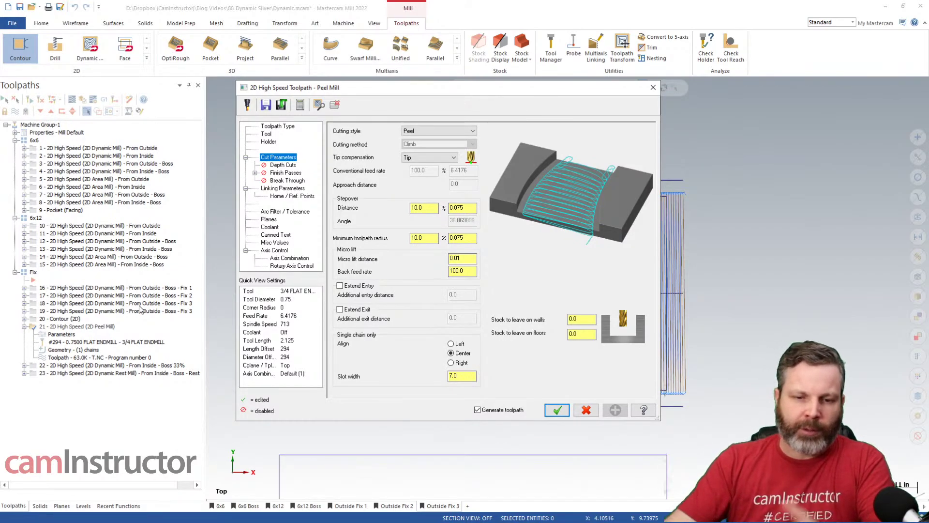
left_click(470, 258)
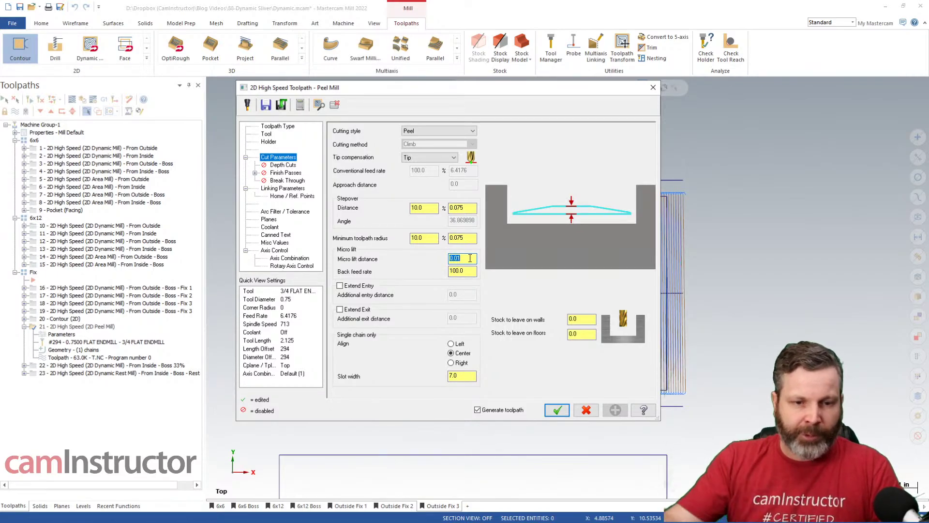
left_click(472, 271)
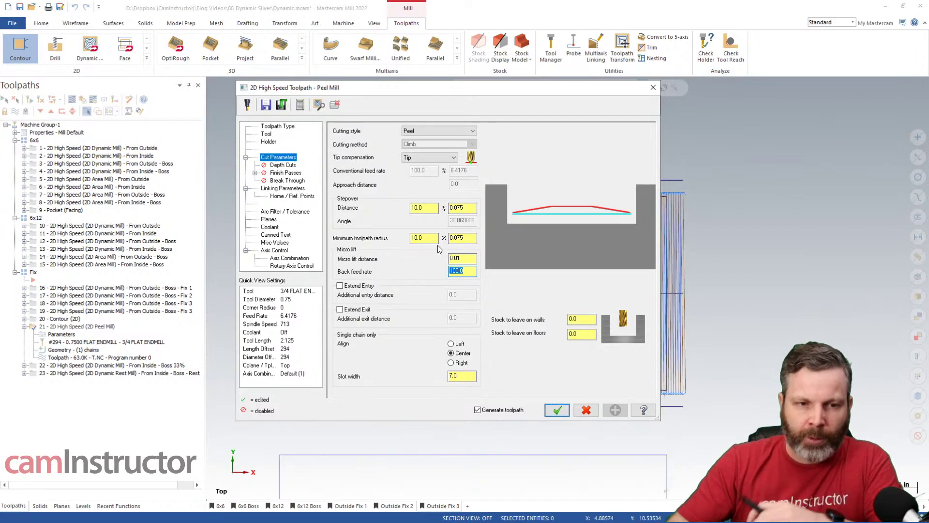
left_click(463, 375)
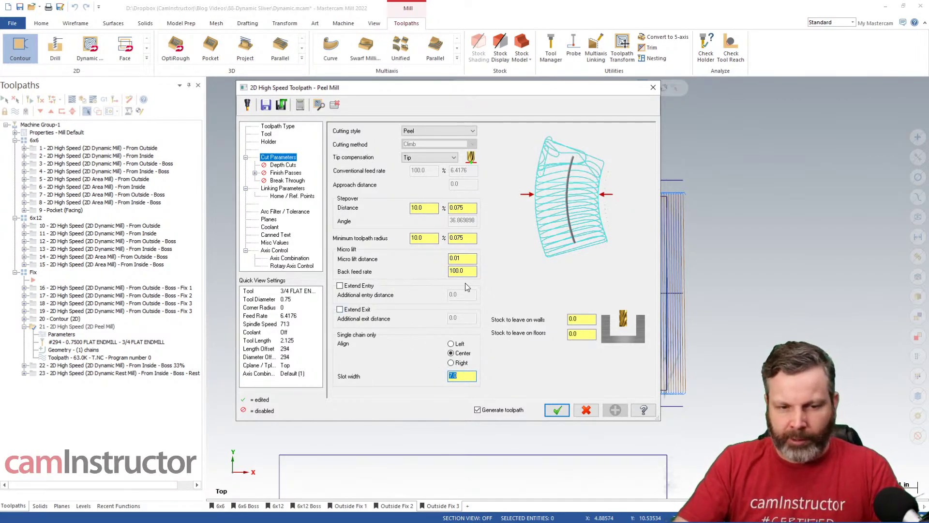
left_click(589, 412)
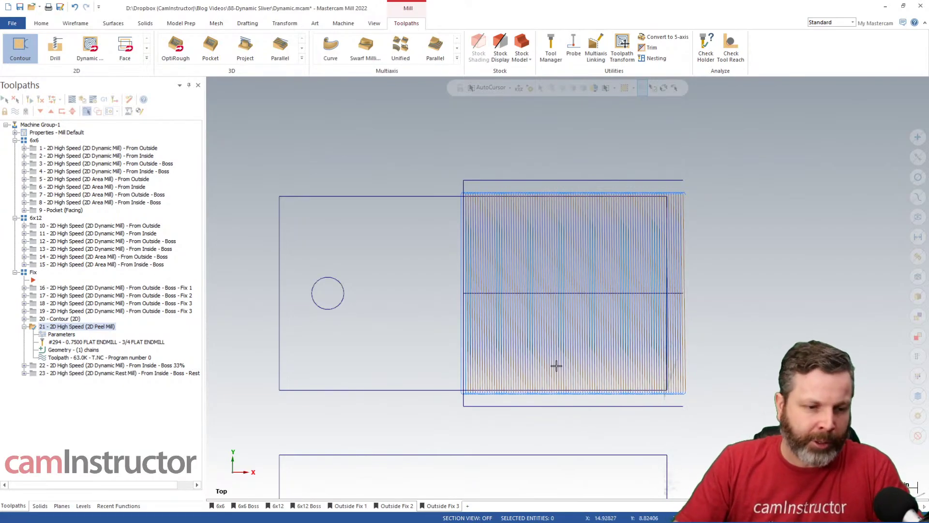
Collapse operation 21, display the toolpaths of operations 20, 19 and 18 in turn, and expand operation 18
left_click(24, 326)
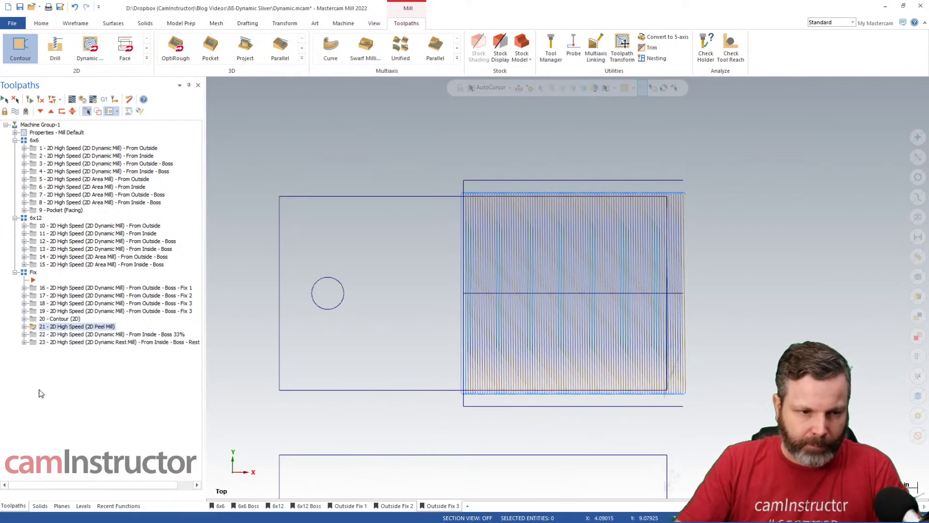
left_click(57, 319)
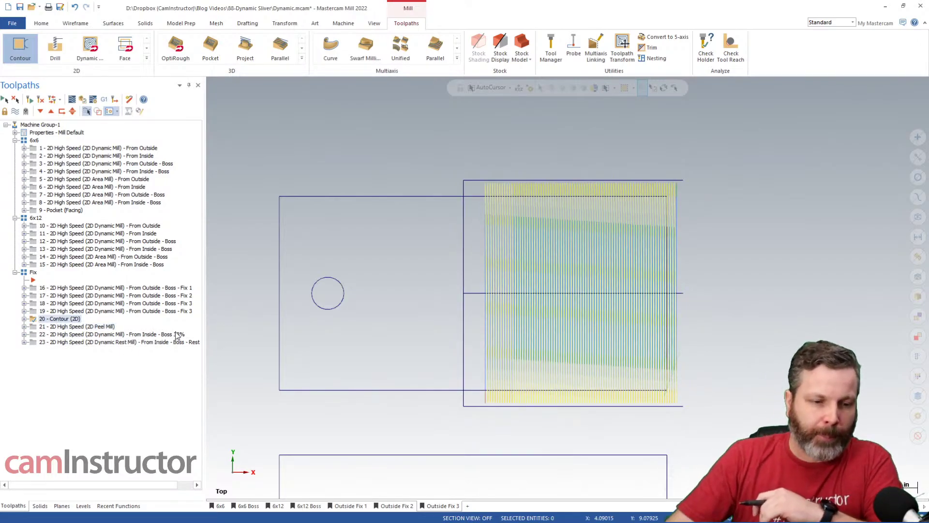
left_click(116, 311)
left_click(149, 304)
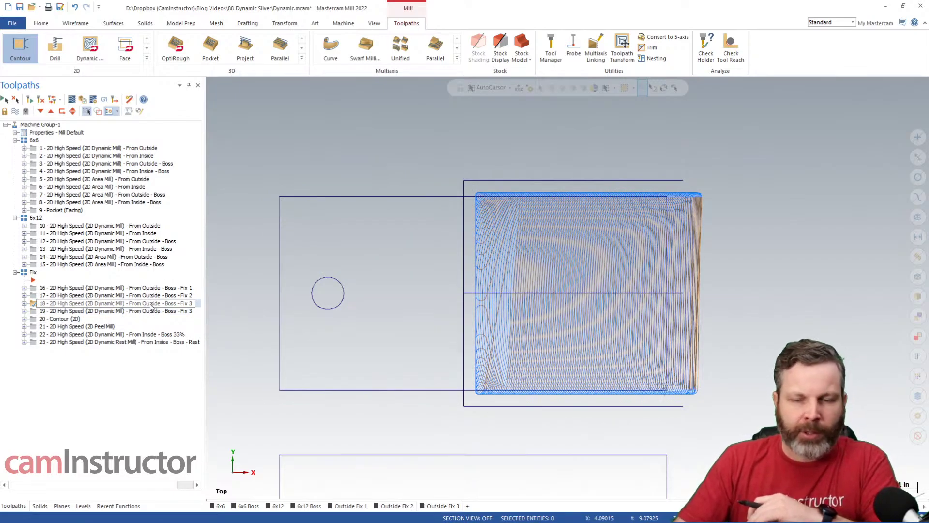
left_click(24, 303)
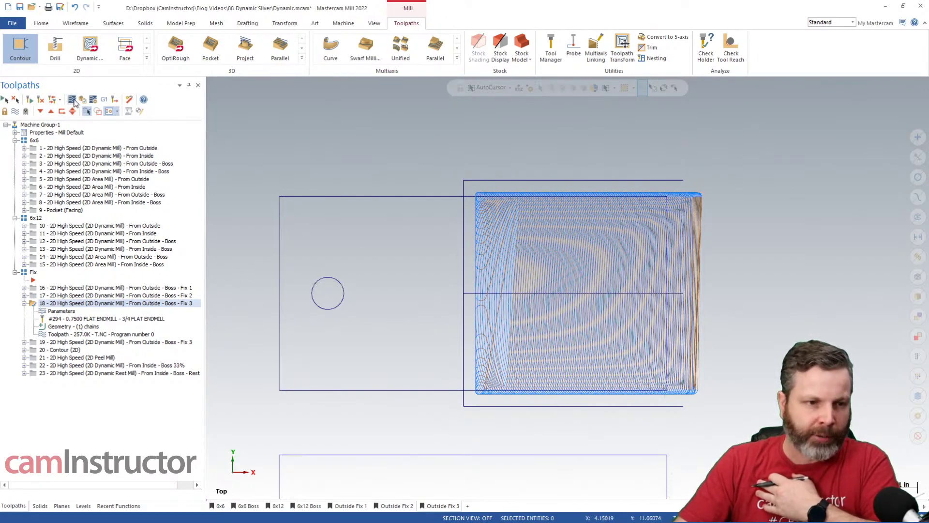
Backplot operation 18's Dynamic Mill toolpath, inspect the remaining material near the pocket's lower-left corner, and close Backplot
left_click(72, 100)
left_click_drag(382, 85, 700, 87)
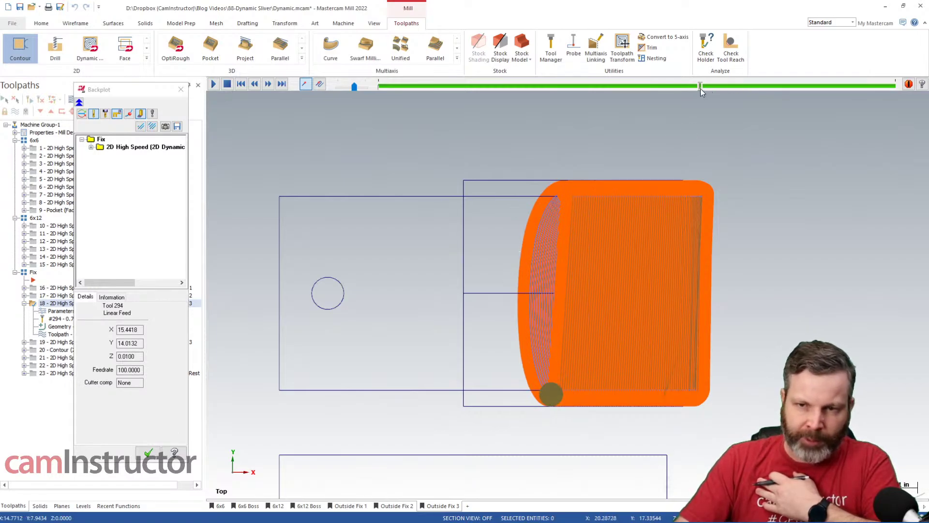
mouse_move(701, 89)
left_mouse_down()
mouse_move(832, 83)
mouse_move(811, 92)
mouse_move(830, 94)
left_mouse_up()
scroll(381, 436, "up", 2)
scroll(518, 358, "up", 2)
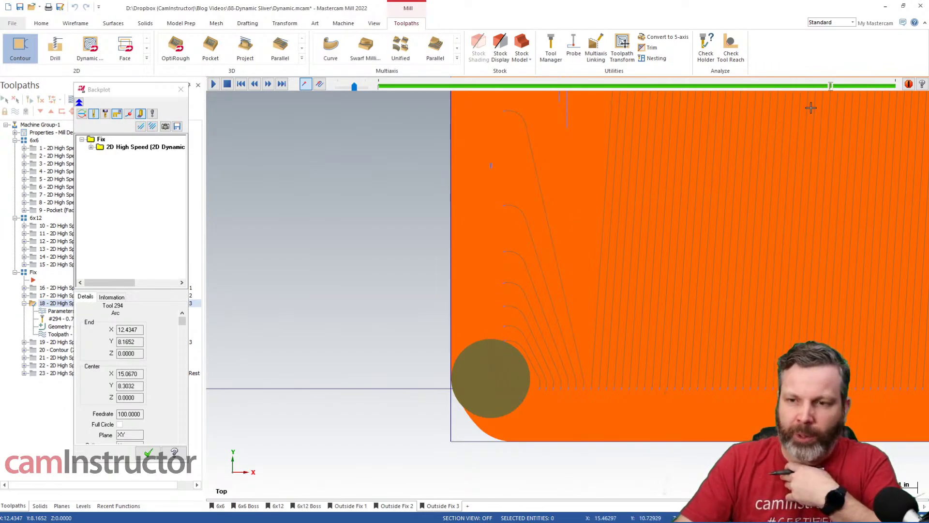
left_click_drag(829, 87, 788, 96)
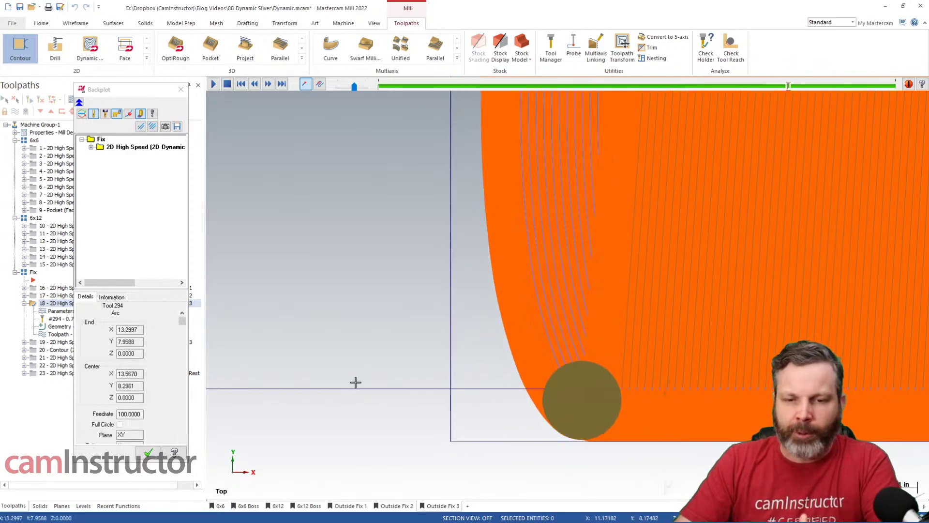
scroll(638, 460, "down", 2)
scroll(638, 460, "down", 2)
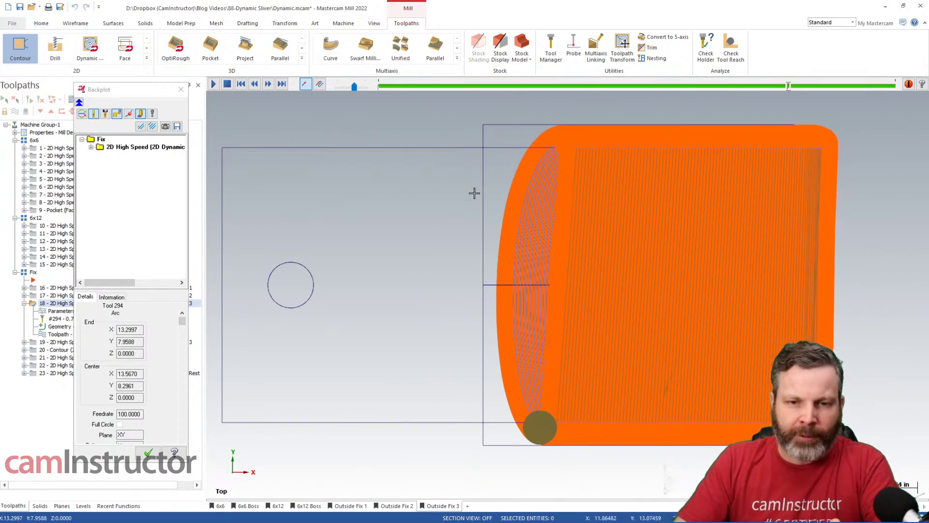
left_click(156, 456)
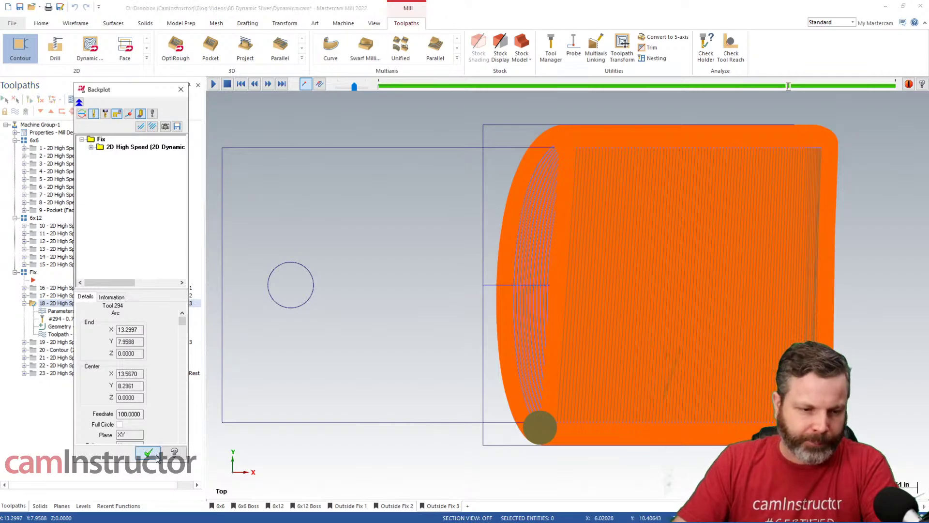
Set operation 18's minimum toolpath radius to 40% in the cut parameters and regenerate the toolpath
left_click(61, 311)
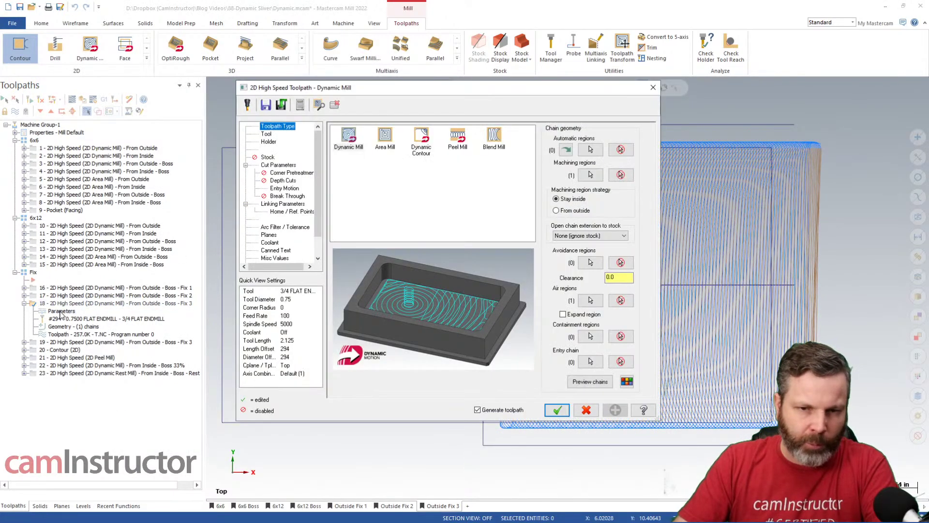
left_click(278, 165)
left_click(421, 270)
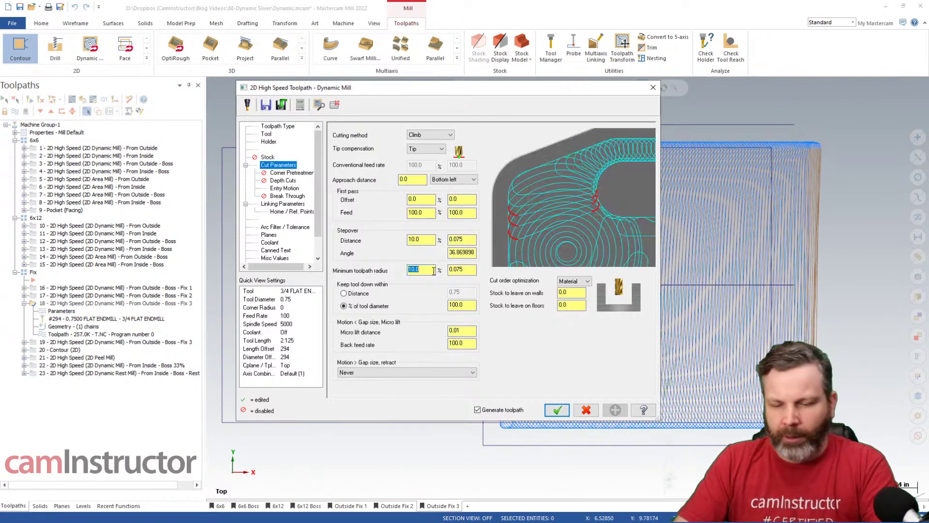
type("40")
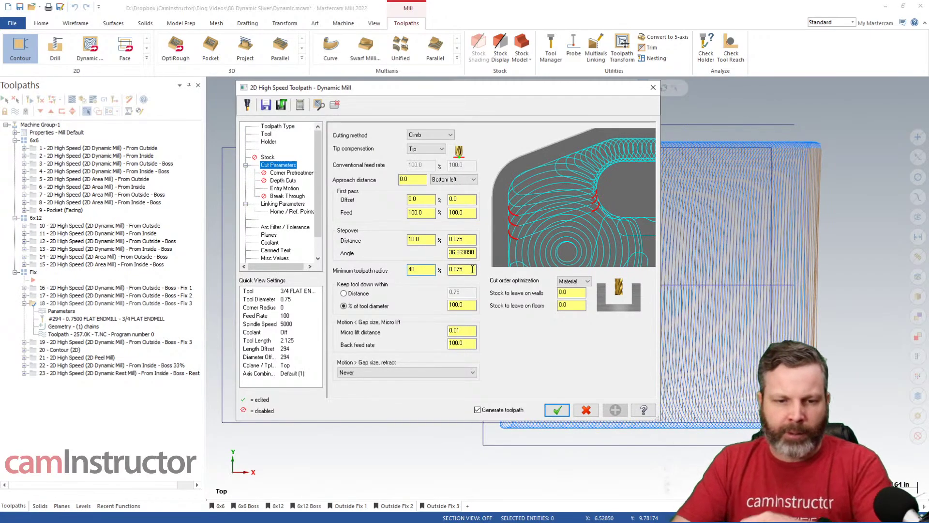
left_click(557, 410)
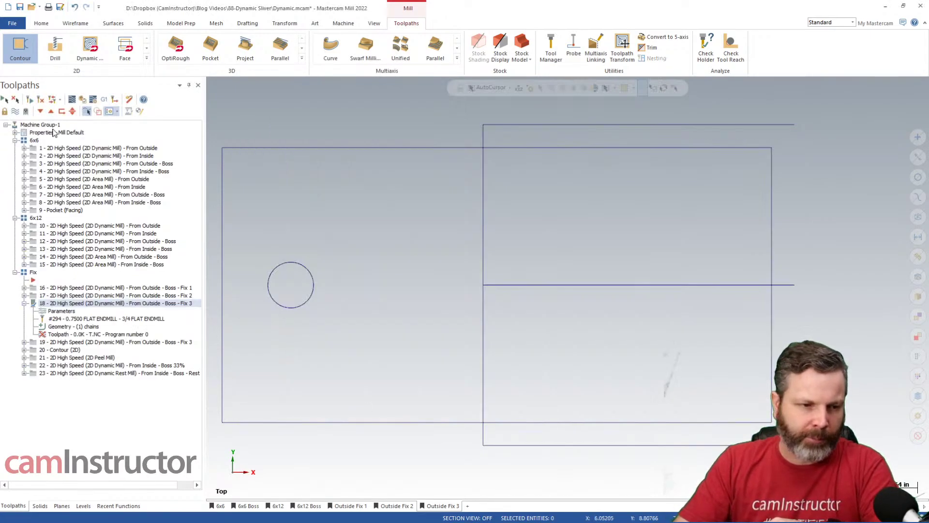
left_click(40, 111)
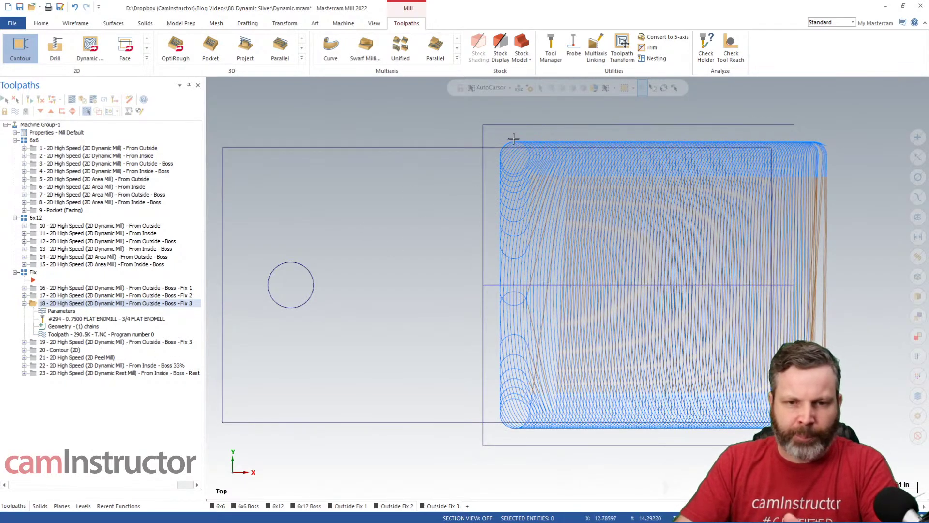
Select only operation 18, backplot its regenerated toolpath nearly to the end, and close Backplot
left_click(71, 100)
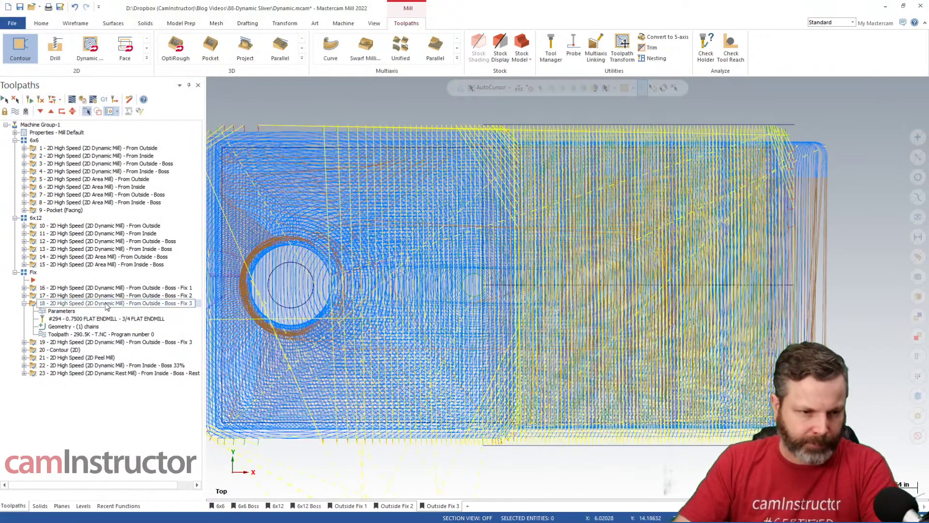
left_click(189, 303)
left_click(72, 100)
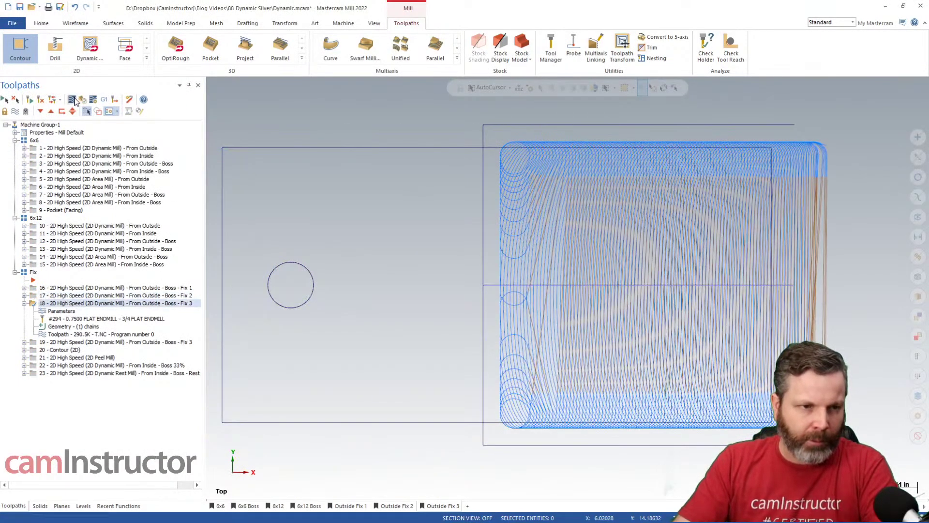
left_click_drag(380, 87, 877, 93)
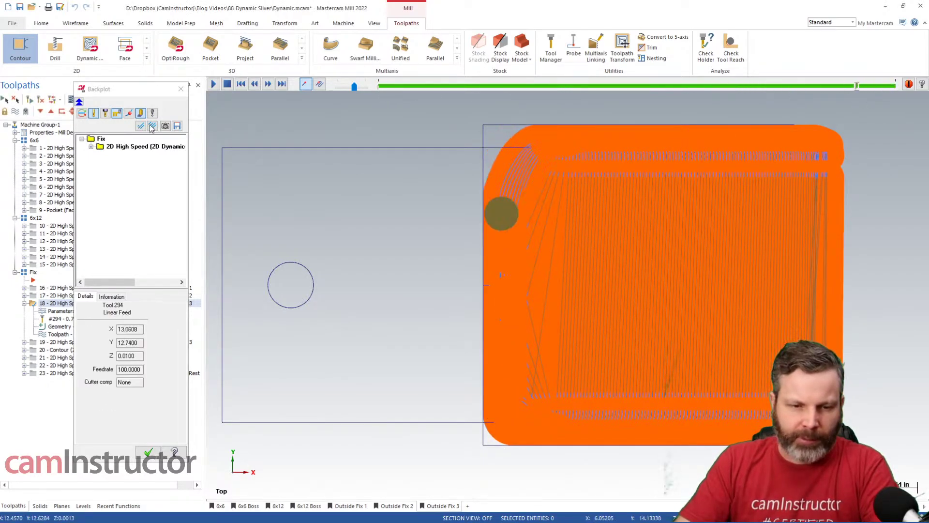
left_click(180, 88)
Set operation 18's minimum toolpath radius to 70%, accept the parameters, and regenerate the toolpath
left_click(63, 312)
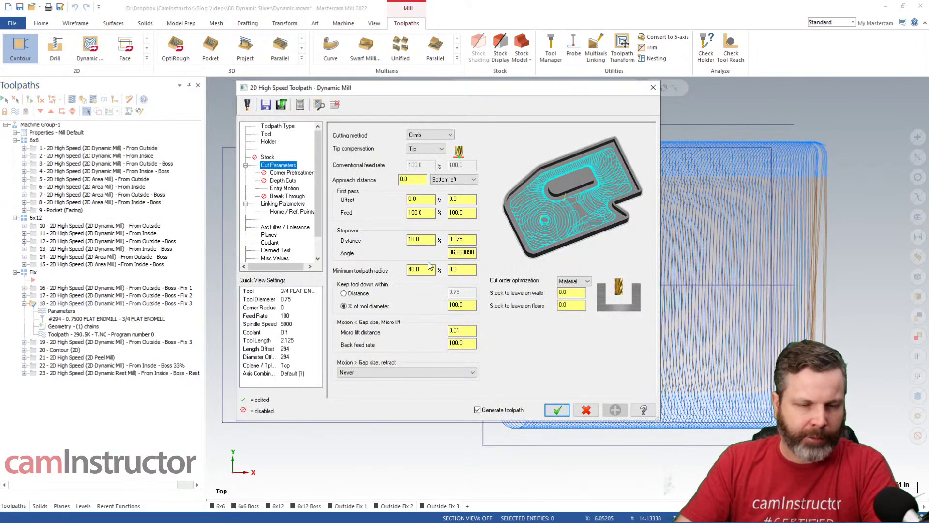
double_click(434, 270)
type("70")
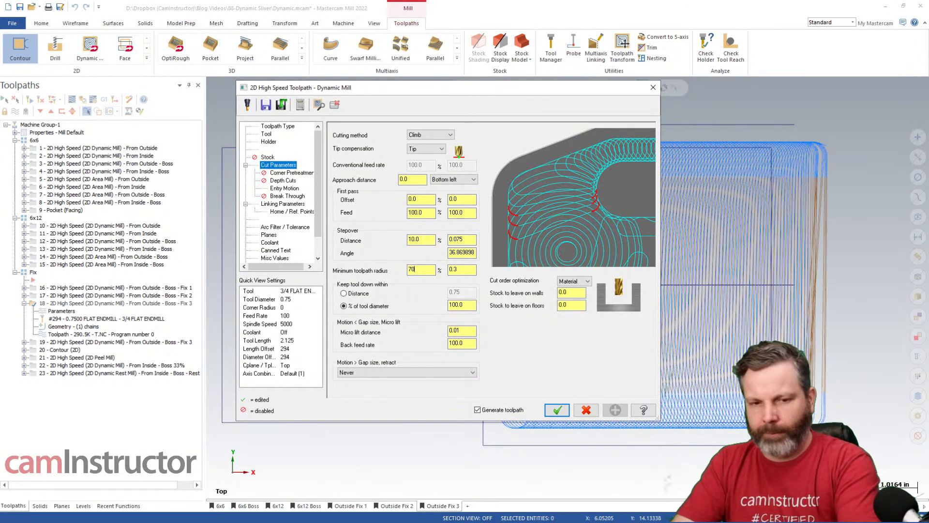
key("Tab")
left_click(558, 413)
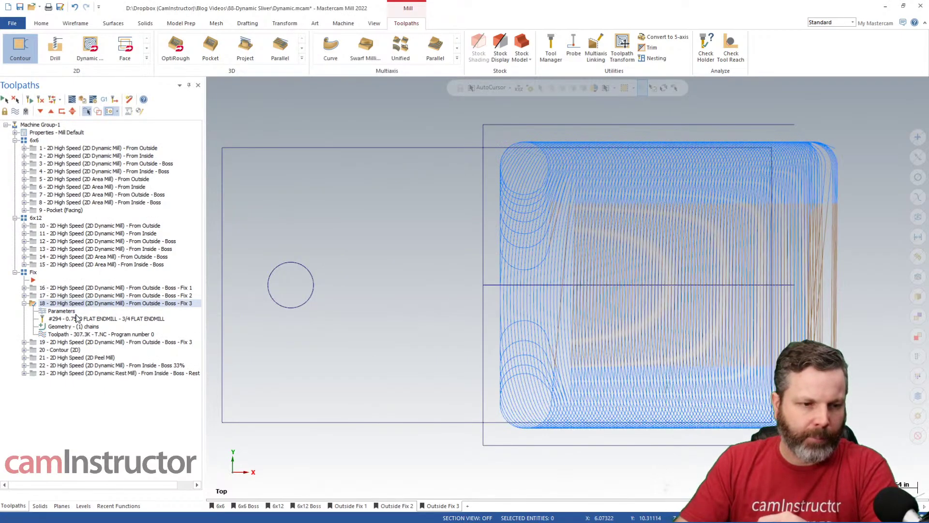
Backplot operation 18 with its 70% minimum toolpath radius through most of the cut, close Backplot, and collapse the operation
left_click(71, 100)
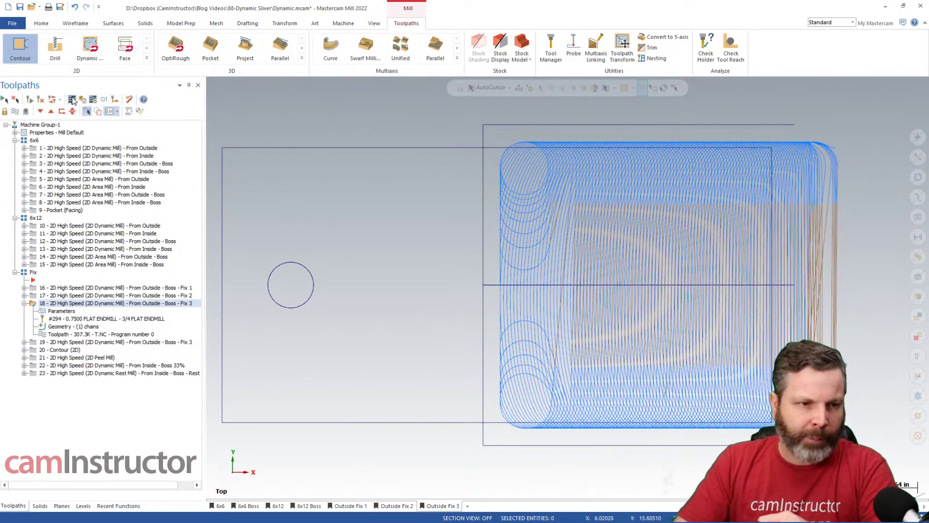
left_click_drag(382, 90, 837, 89)
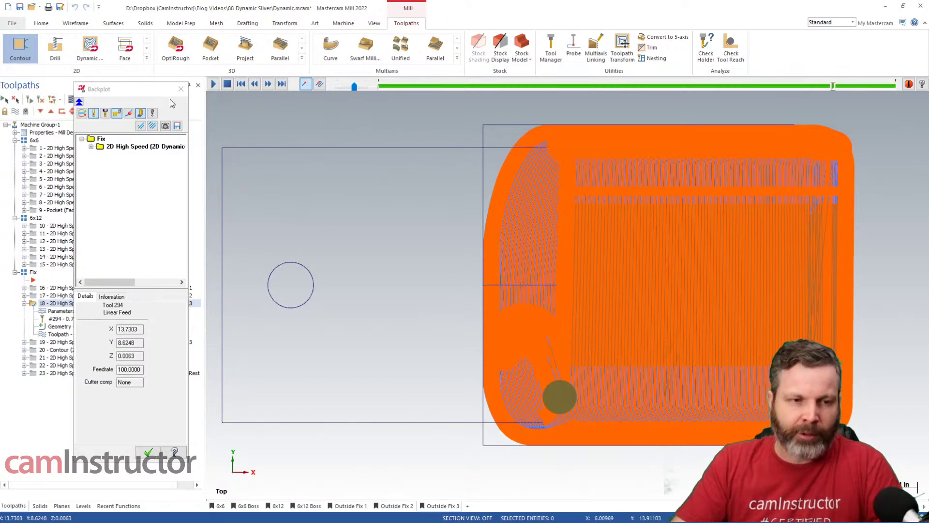
left_click(181, 89)
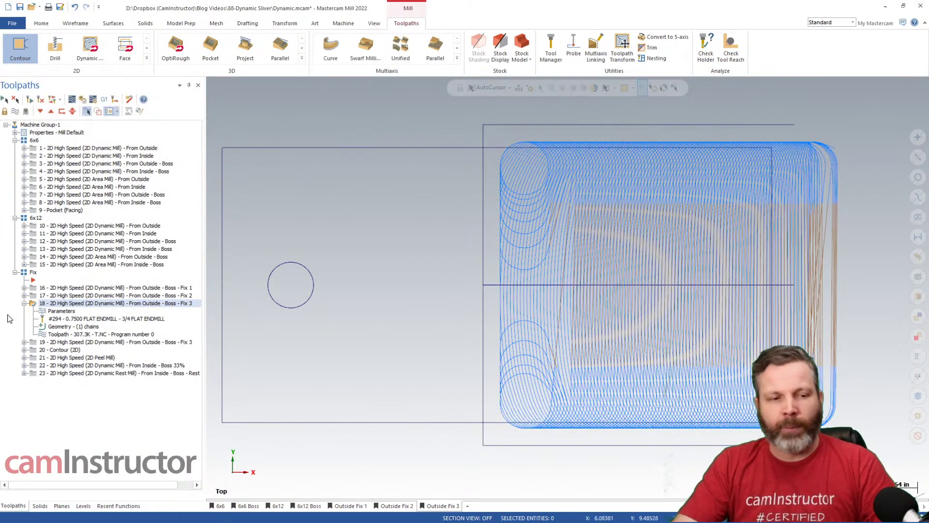
left_click(24, 303)
Select operation 19, open its Dynamic Mill parameters, and show the stock settings
left_click(90, 313)
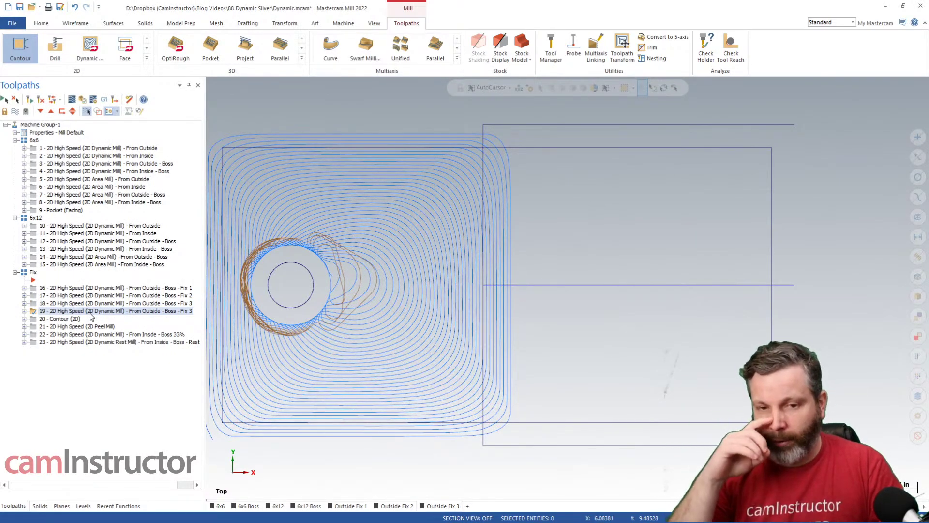
left_click(25, 312)
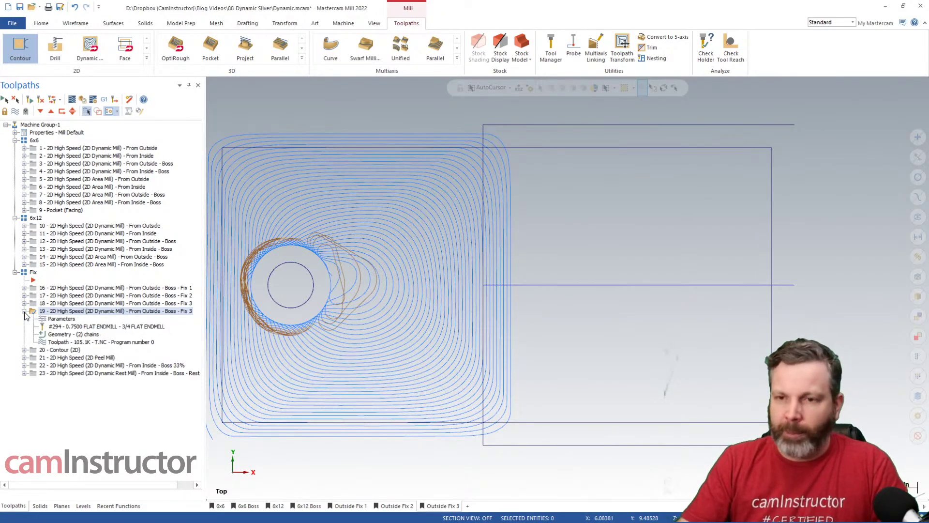
left_click(60, 319)
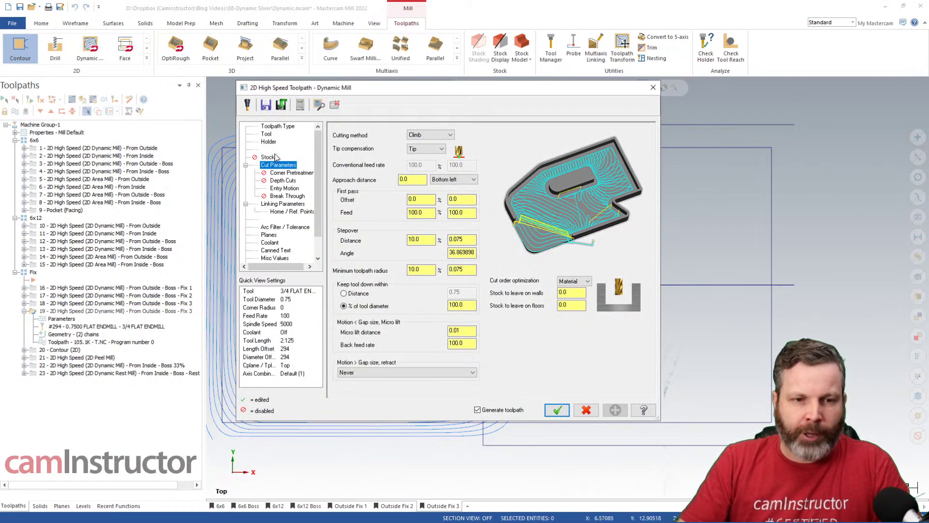
left_click(269, 156)
left_click_drag(475, 93, 103, 152)
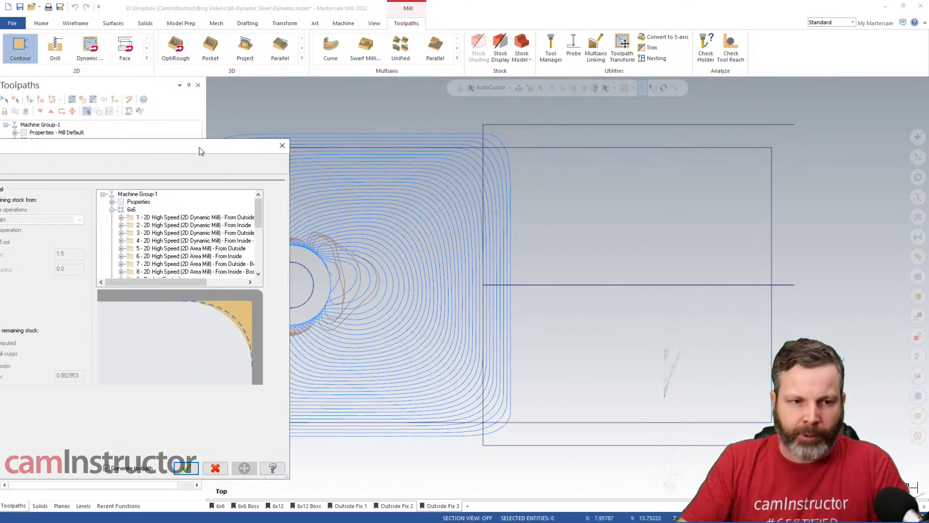
left_click_drag(201, 152, 602, 98)
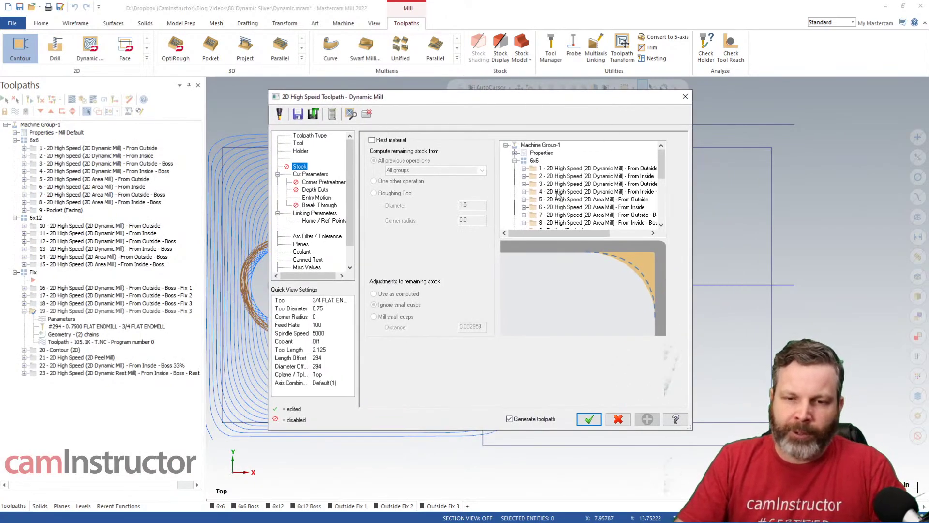
Try rest material computed from one other operation for operation 19, disable it again, and close the parameters without accepting
left_click(388, 140)
left_click(598, 168)
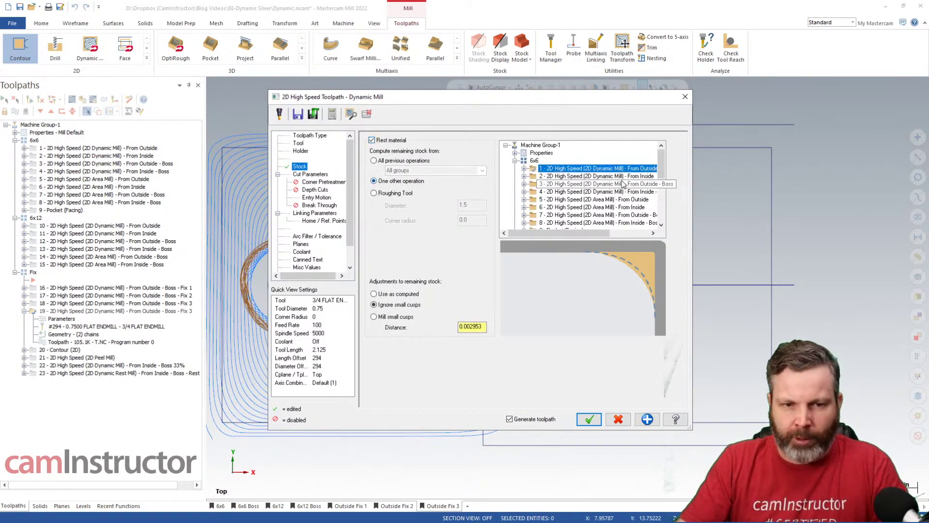
scroll(623, 184, "down", 3)
left_click(373, 140)
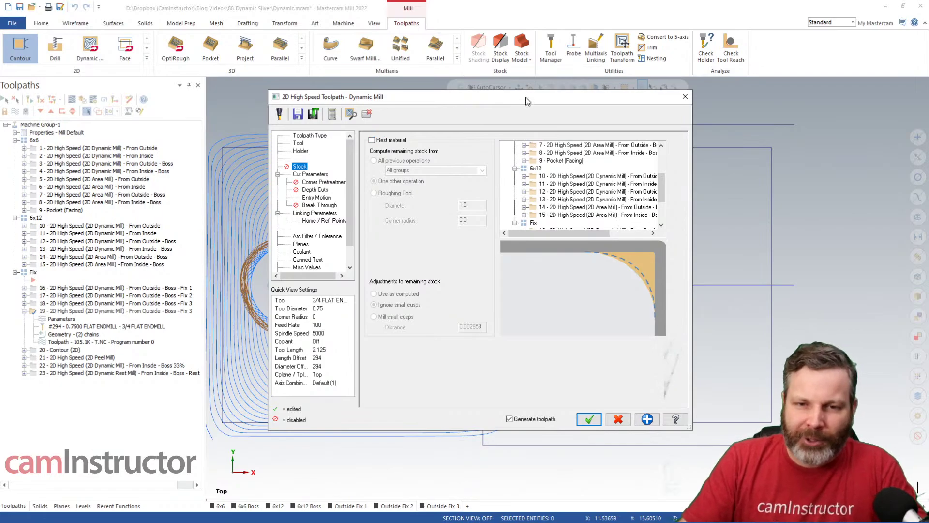
left_click_drag(516, 103, 496, 105)
left_click(666, 98)
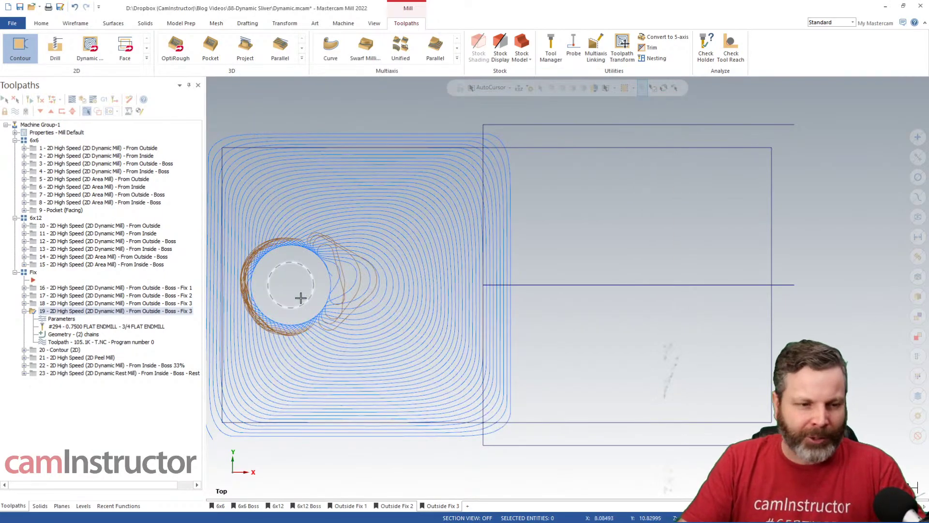
Display the toolpaths of operations 19, 18, 17 and 16 in the Fix group one at a time for comparison
left_click(124, 304)
left_click(129, 311)
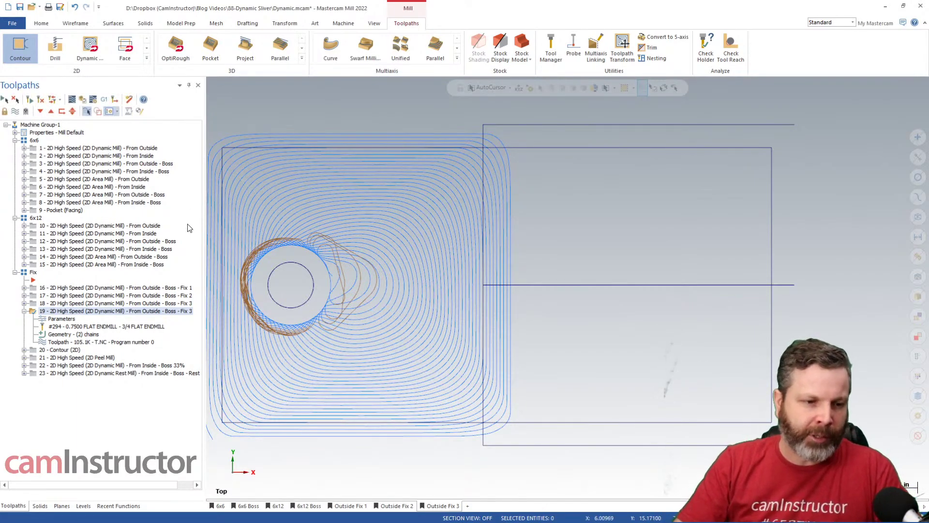
left_click(24, 312)
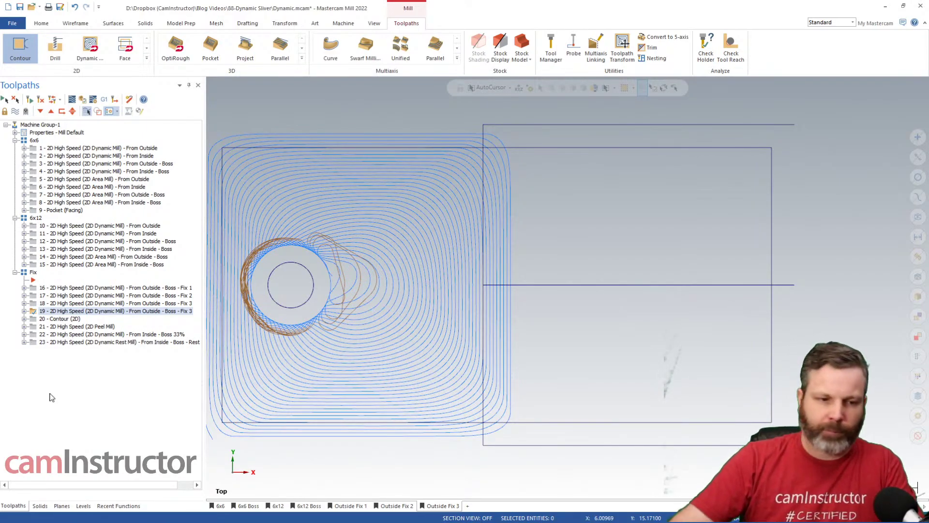
left_click(108, 304)
left_click(157, 296)
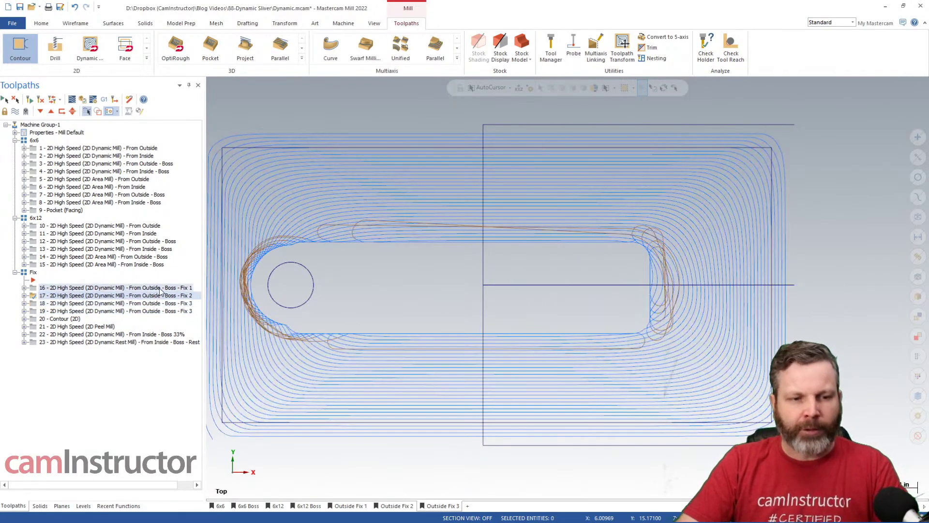
left_click(161, 288)
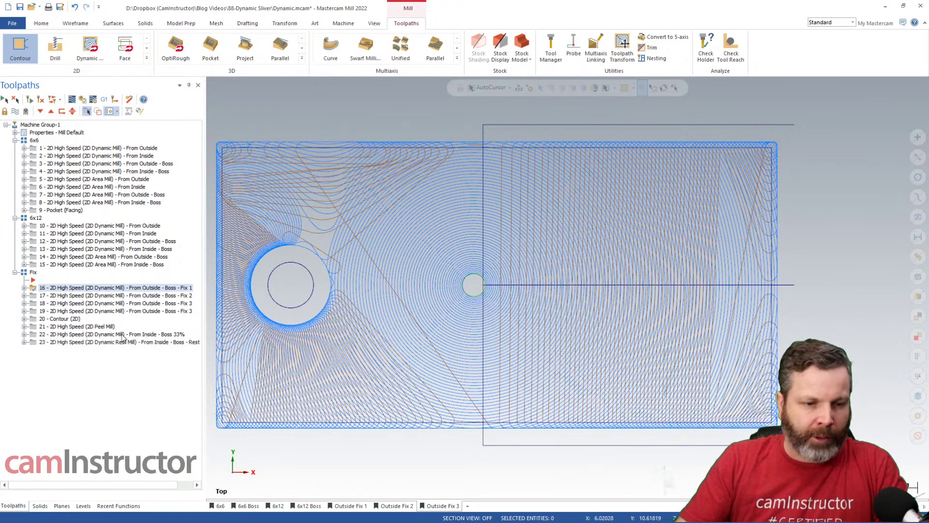
In the 6x12 Boss view, display operation 13's From Inside toolpath and examine the narrow gap between the boss and the wall
left_click(132, 256)
left_click(142, 249)
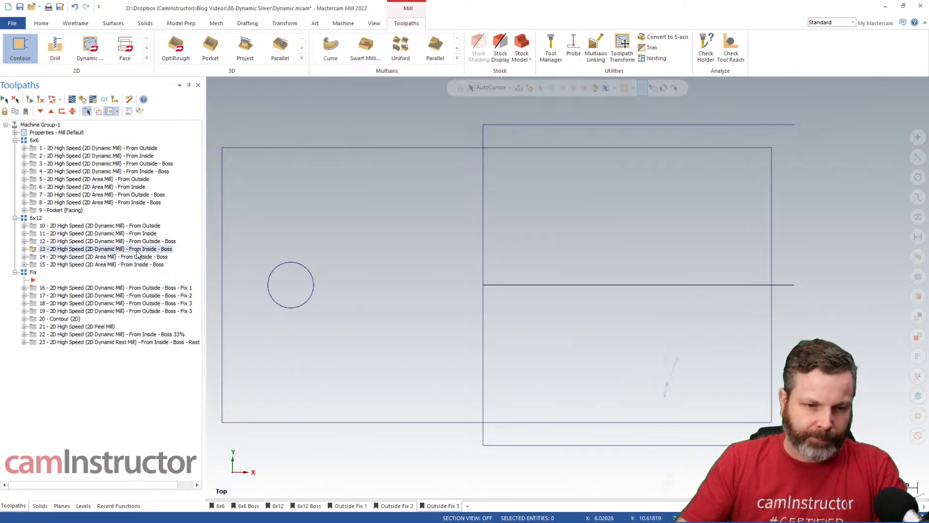
left_click(146, 257)
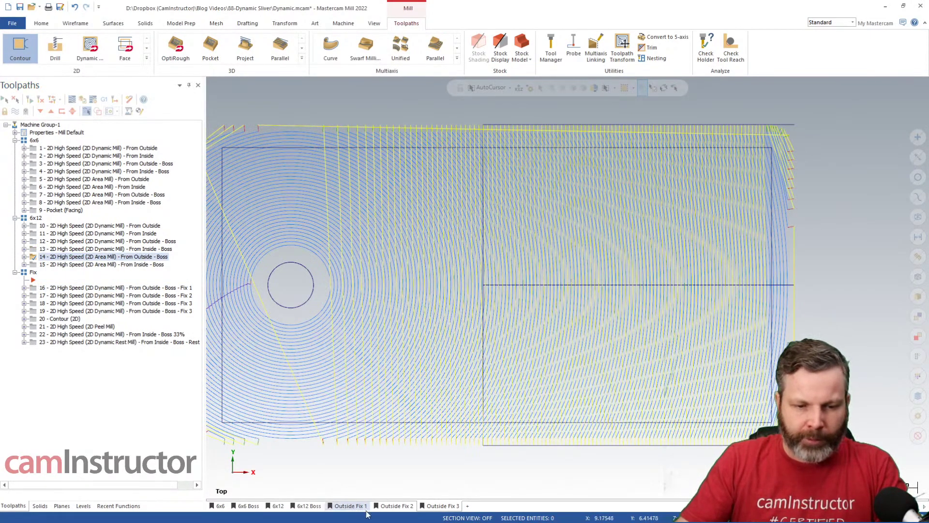
left_click(309, 506)
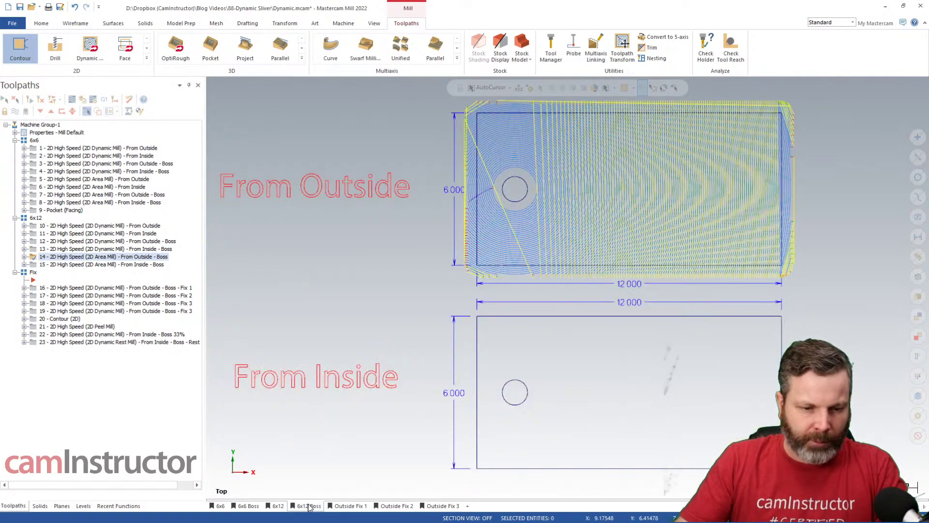
left_click(148, 249)
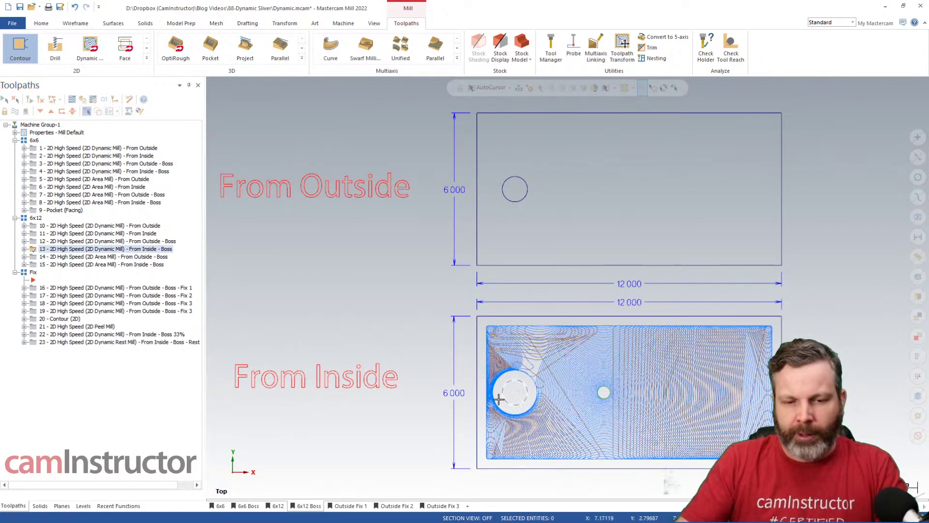
scroll(504, 399, "up", 1)
scroll(504, 399, "up", 6)
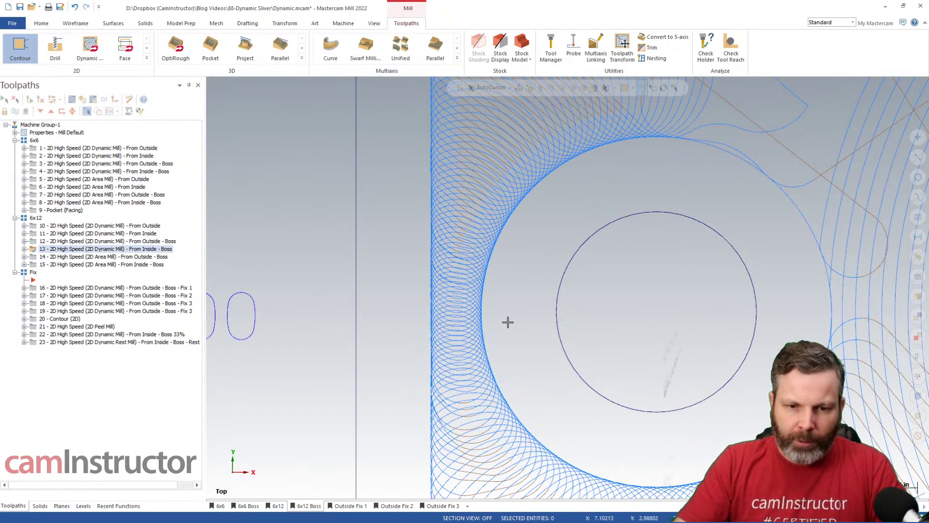
scroll(434, 318, "down", 4)
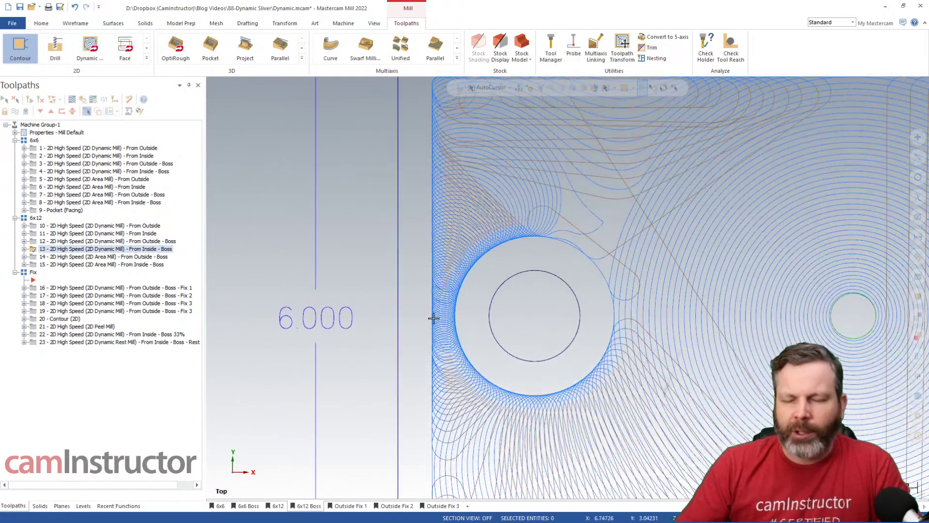
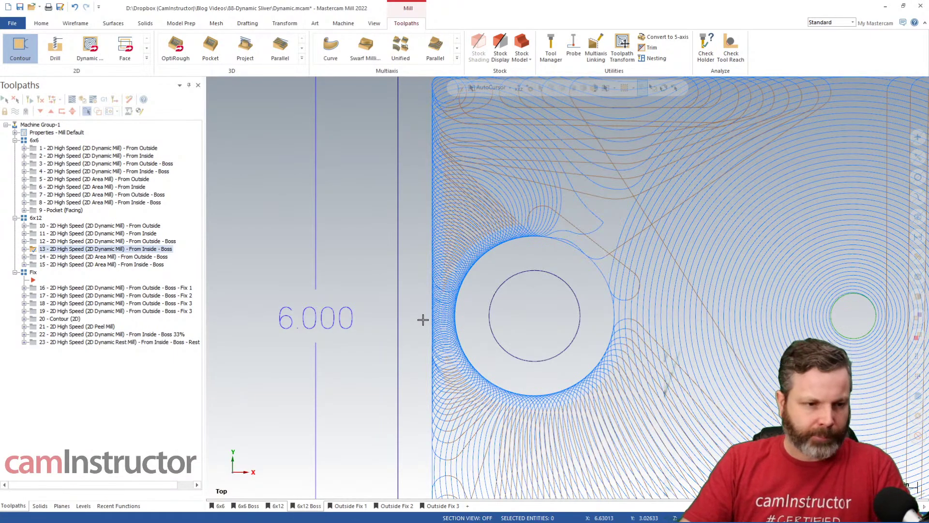
scroll(414, 274, "down", 1)
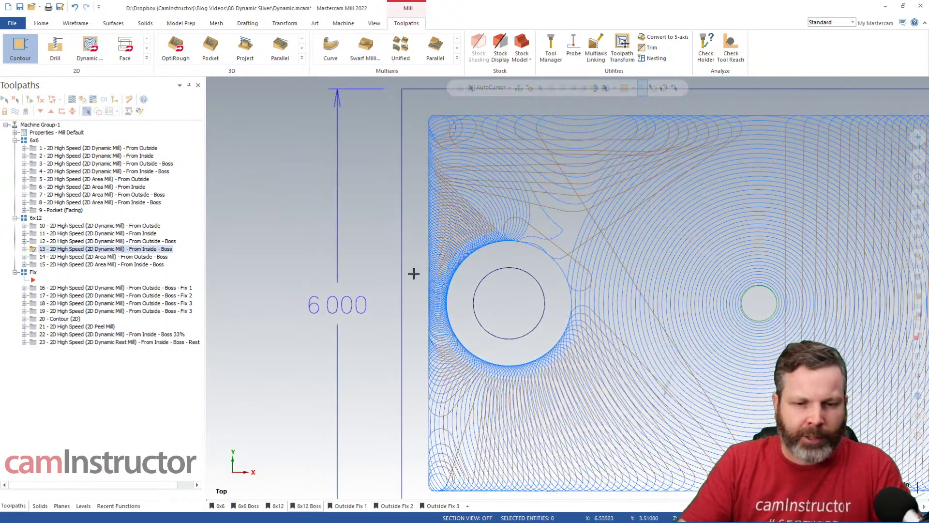
scroll(414, 274, "down", 1)
Display operation 22's toolpath, open its parameters, and review the tool feed rate and cut parameters
left_click(130, 334)
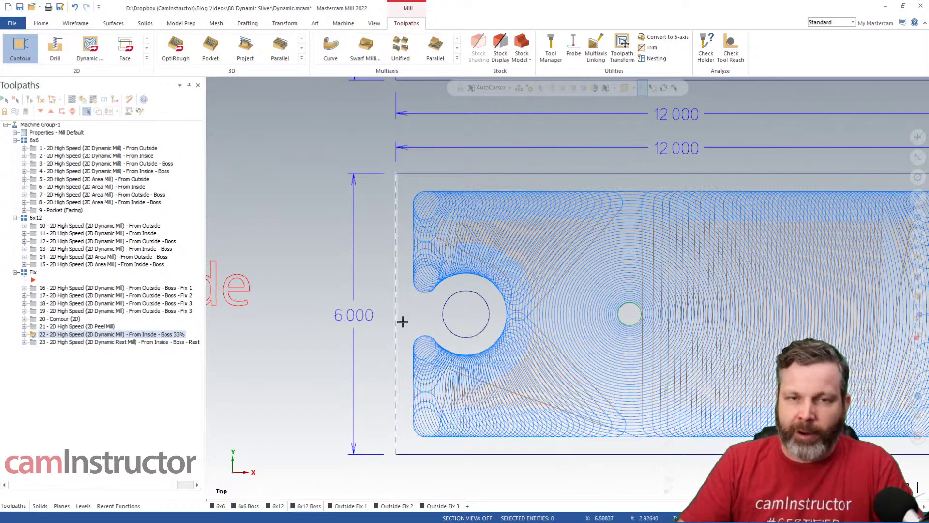
scroll(403, 321, "down", 1)
left_click(24, 334)
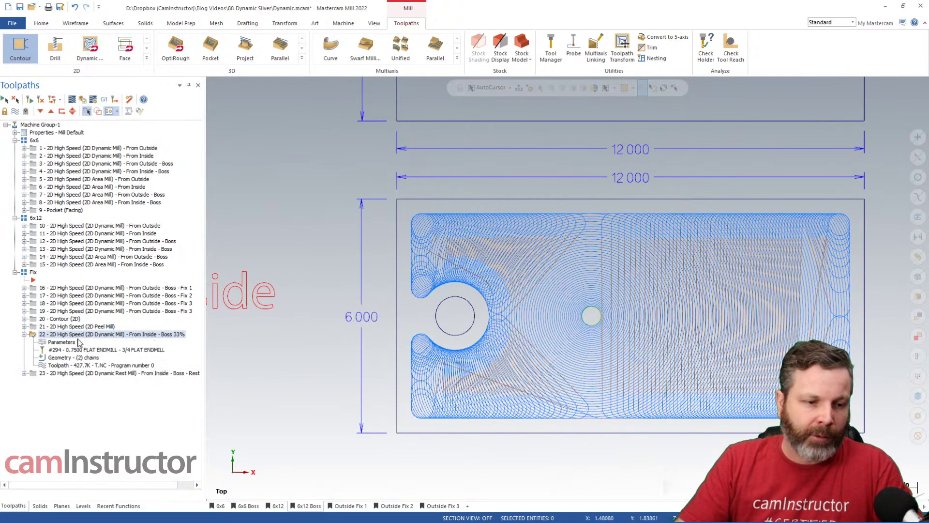
left_click(64, 343)
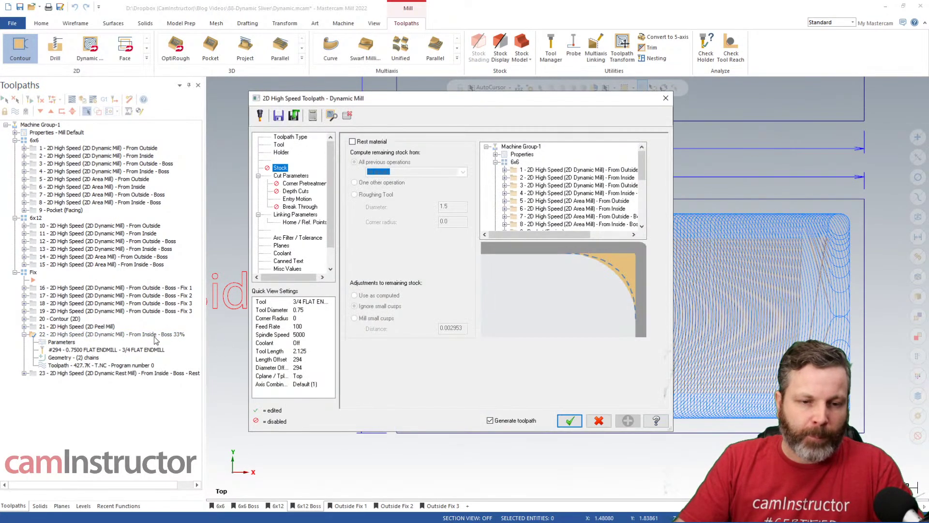
left_click(280, 152)
left_click(280, 145)
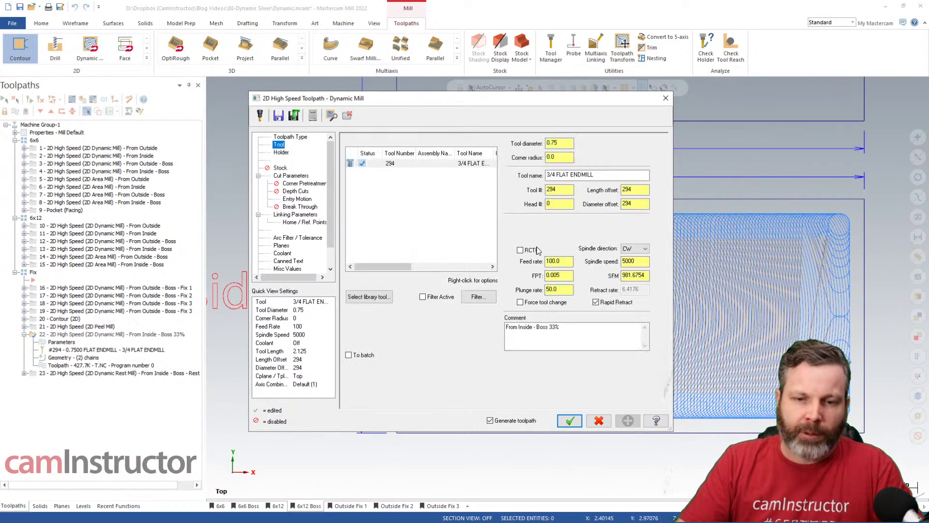
double_click(564, 261)
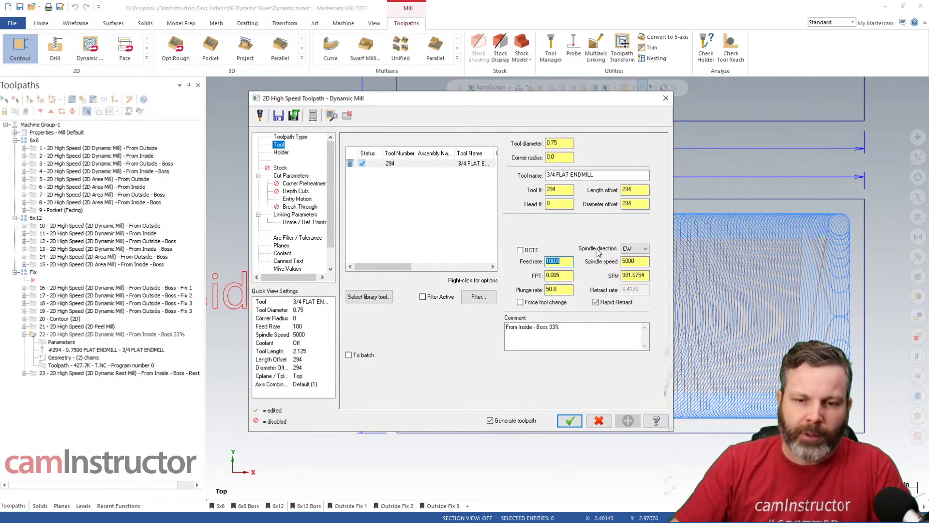
left_click(291, 176)
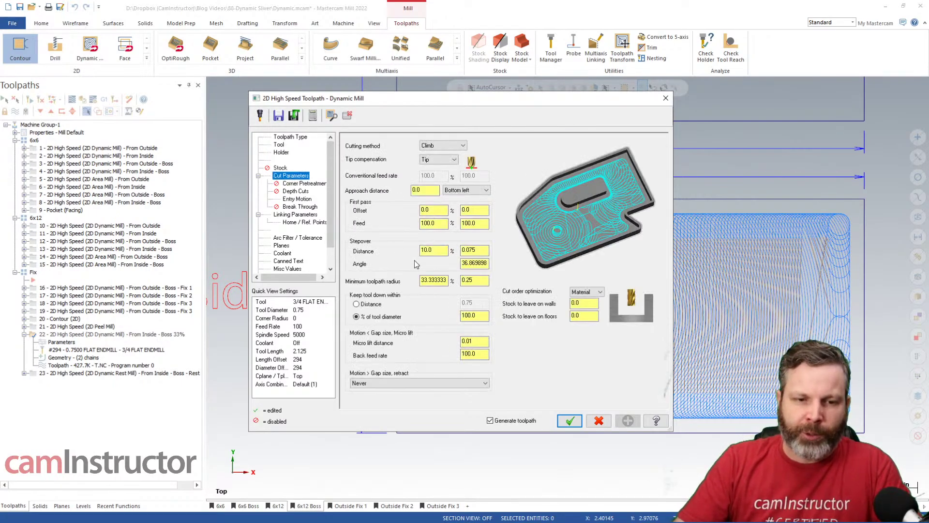
Try minimum toolpath radii of 0.4 and 0.45 for operation 22, then restore 0.25 and accept the parameters
double_click(476, 281)
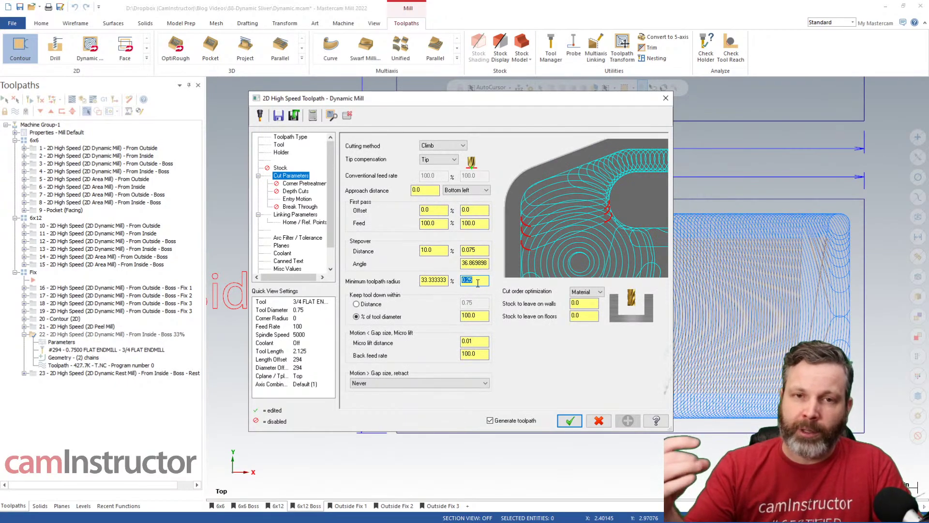
left_click(486, 280)
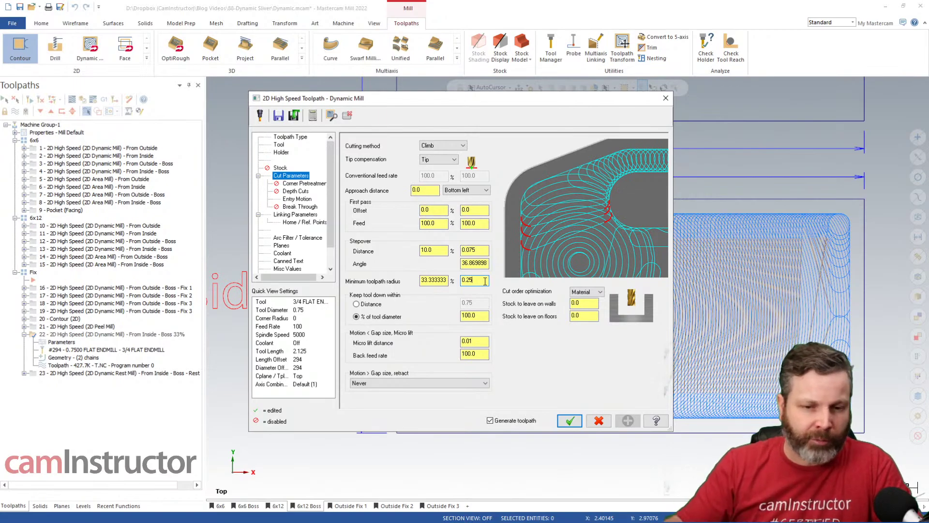
double_click(485, 280)
key("BackSpace")
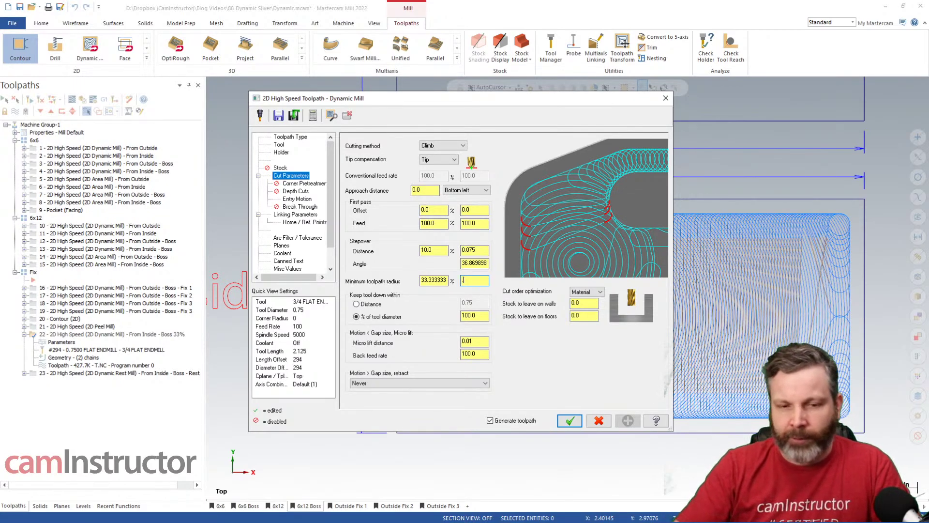
type(".4")
key("Tab")
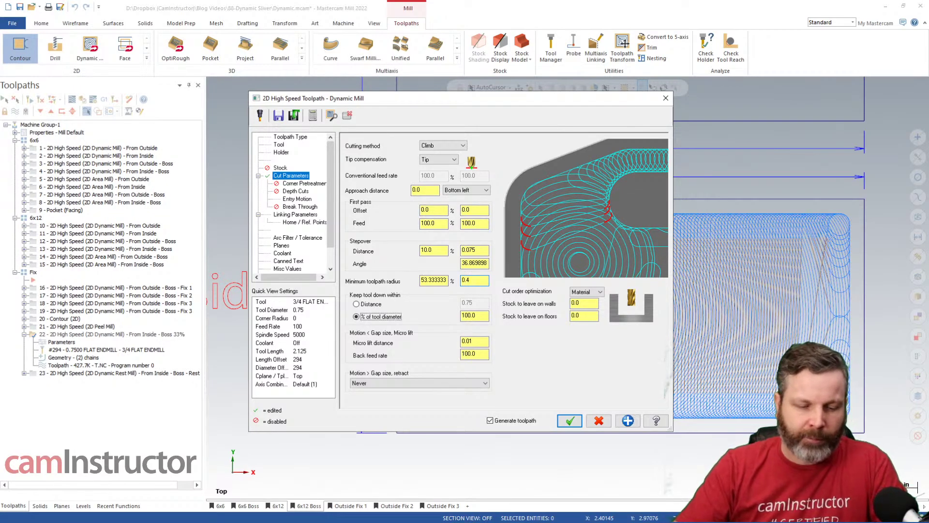
double_click(475, 281)
type(".45")
key("Tab")
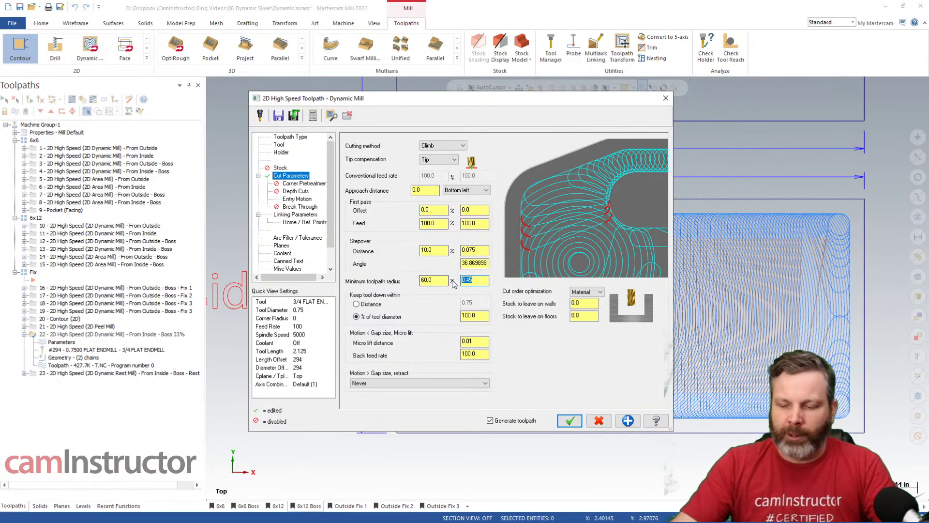
type(".025")
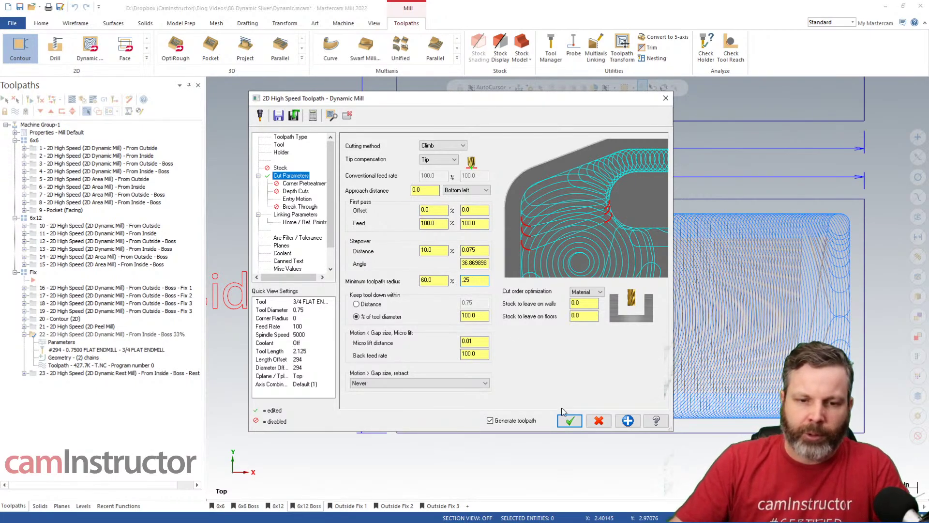
left_click(570, 421)
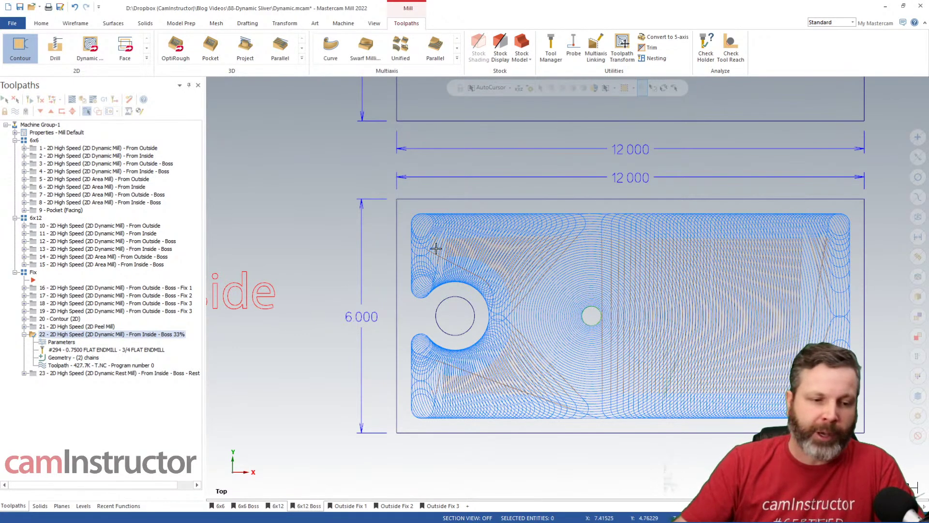
Display operation 23's rest mill toolpath, review its cut parameters and tool feed rate, and close the parameters
left_click(24, 373)
left_click(95, 373)
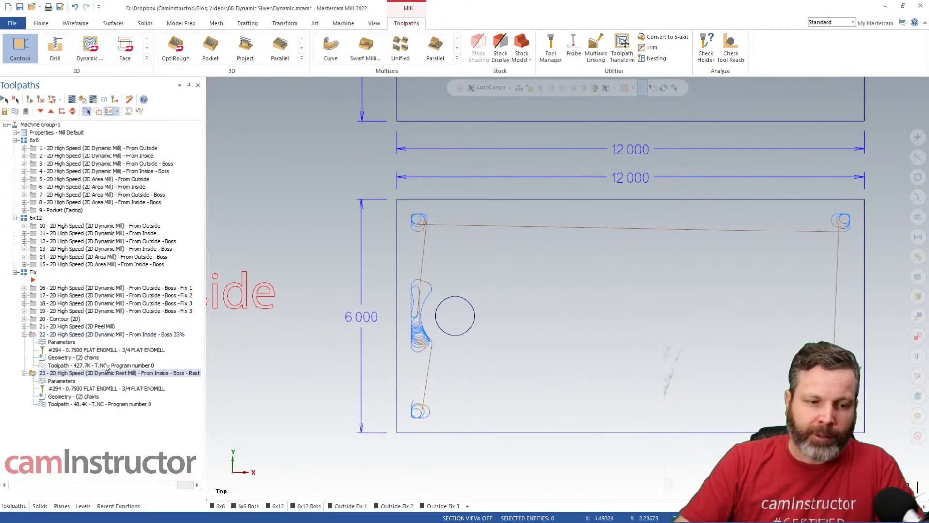
left_click(62, 381)
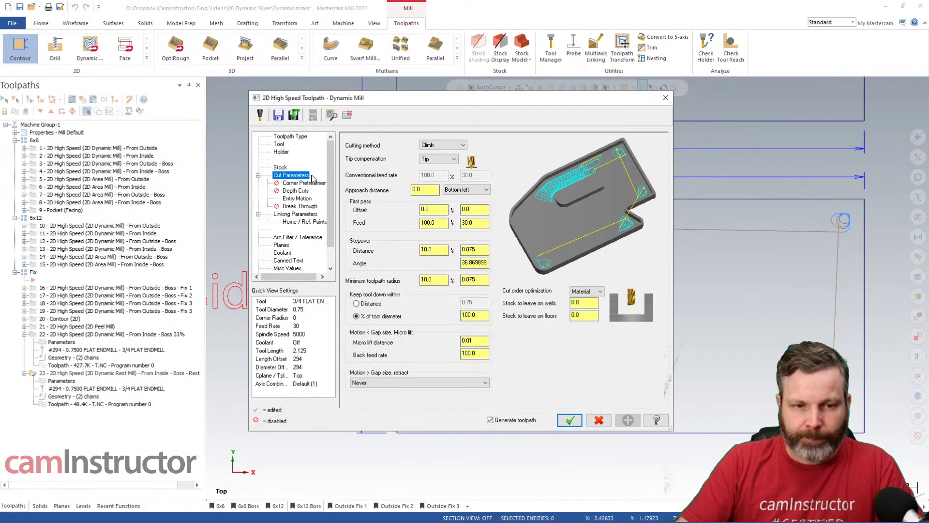
left_click(279, 143)
double_click(559, 260)
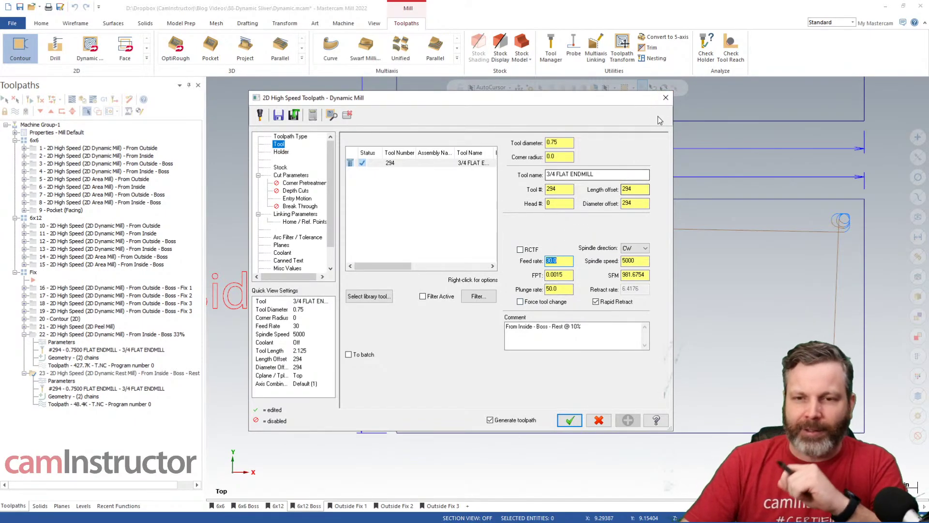
left_click(666, 97)
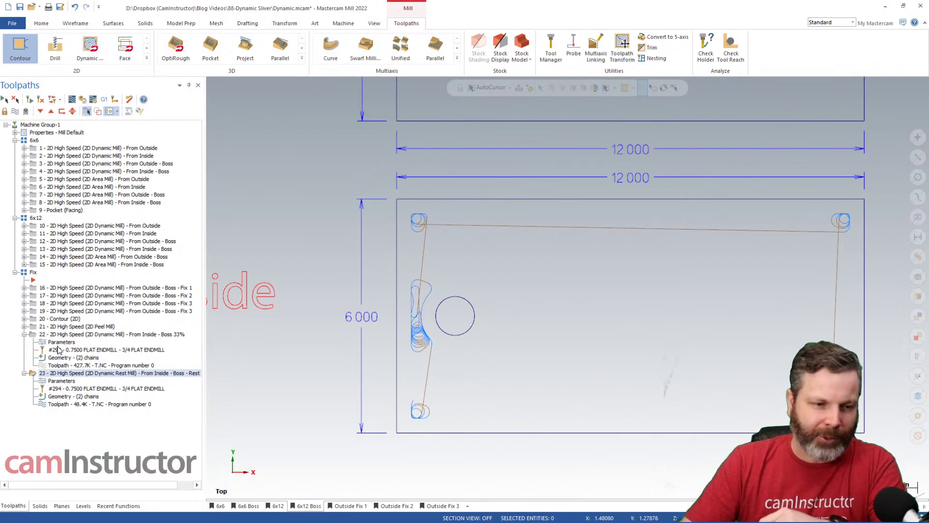
Display operation 22's toolpath and check the minimum toolpath radius in its cut parameters
left_click(69, 335)
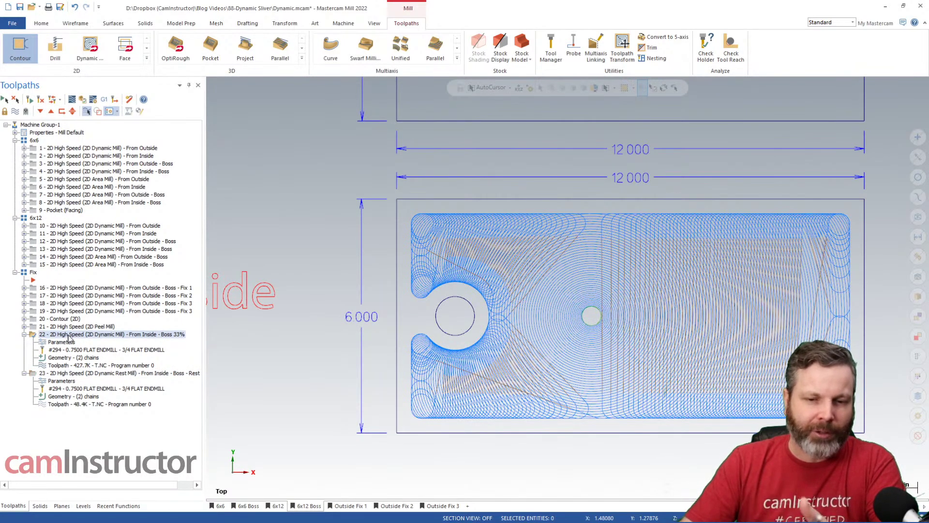
left_click(61, 341)
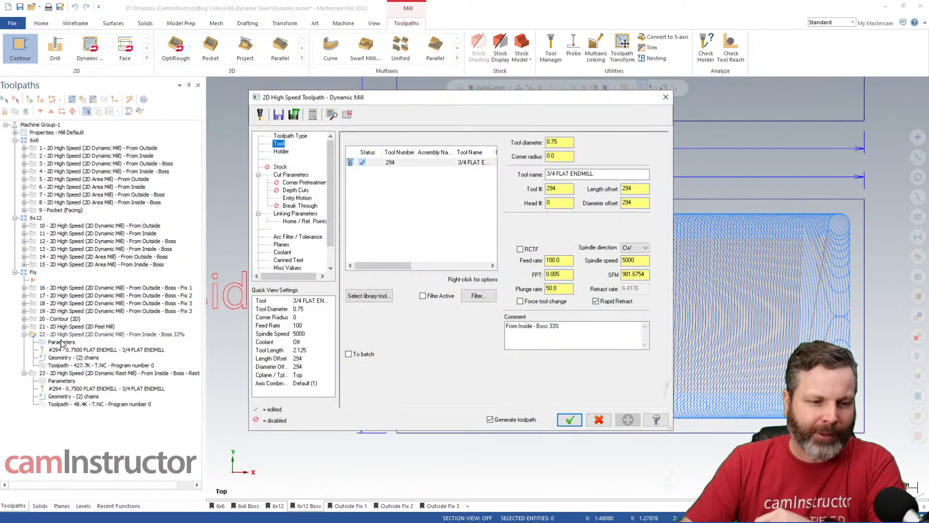
left_click(291, 175)
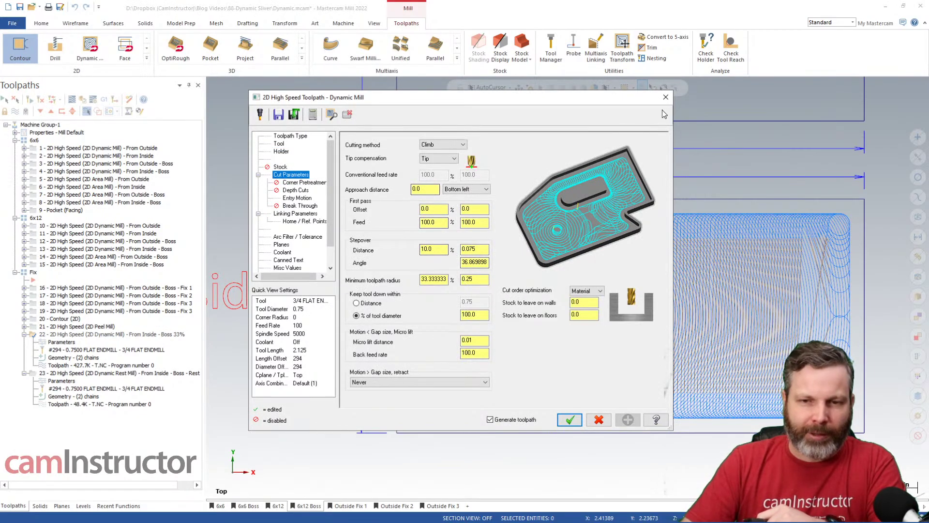
double_click(479, 278)
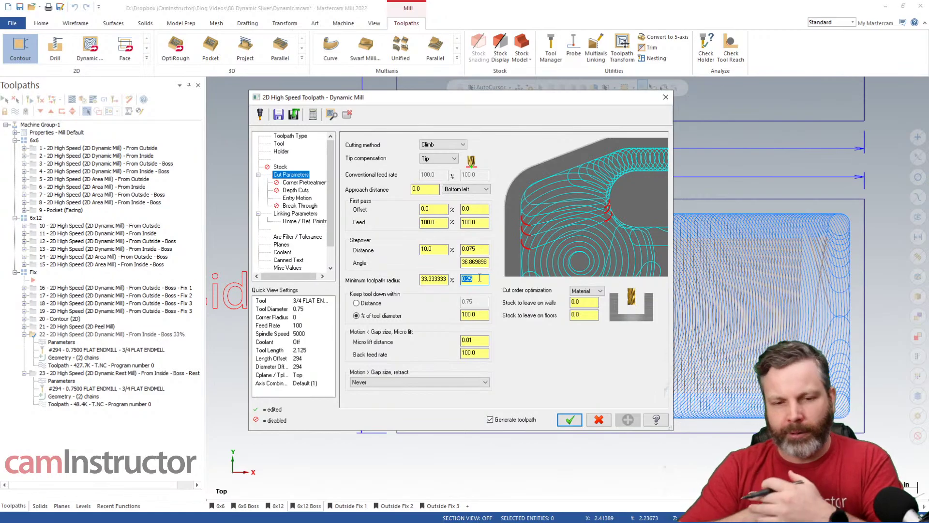
left_click(665, 97)
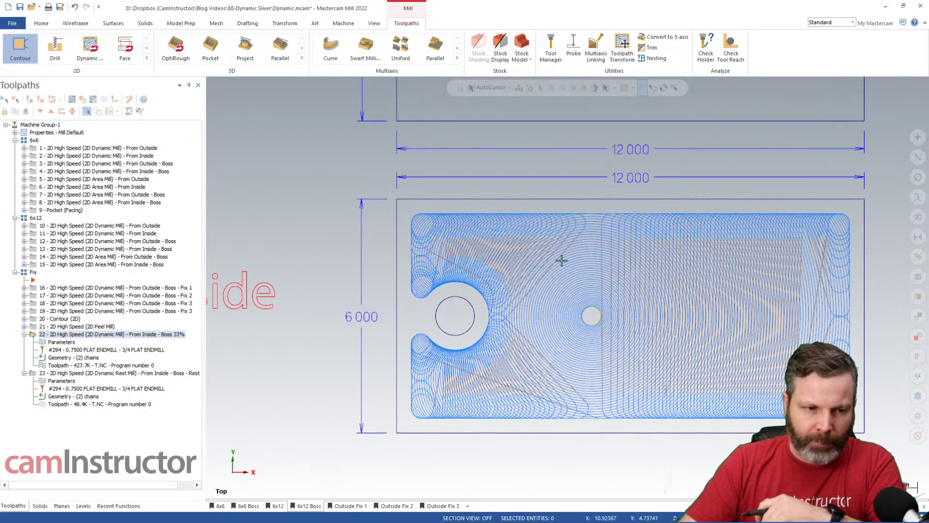
Display operation 23's toolpath and examine its rest material stock settings, including the roughing tool diameter
left_click(81, 375)
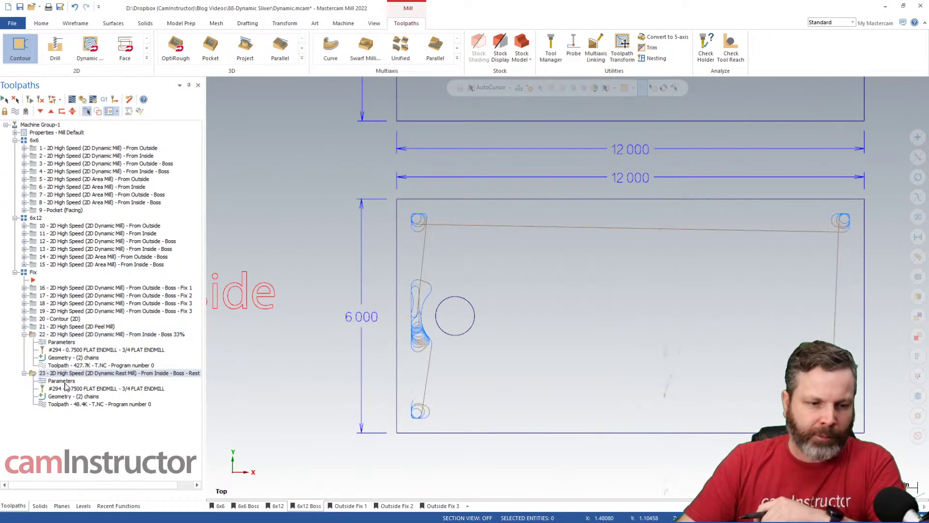
left_click(66, 385)
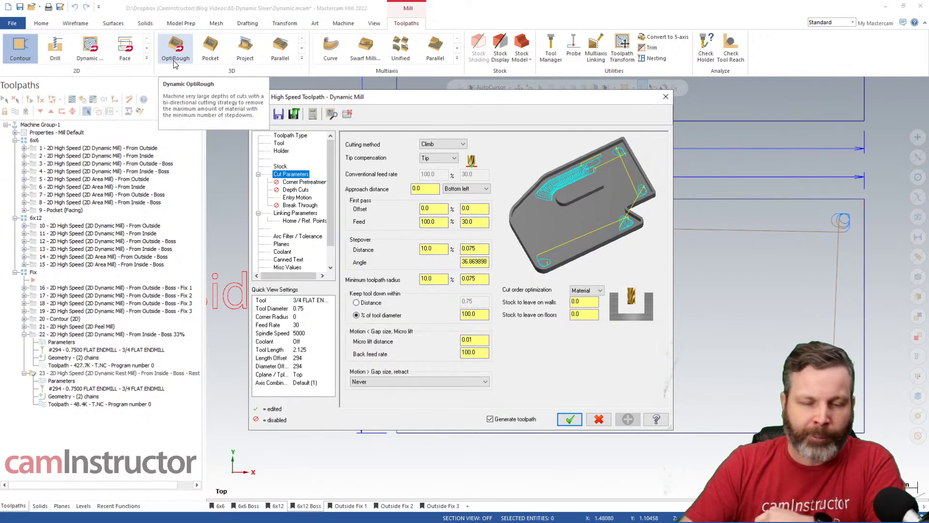
left_click(283, 166)
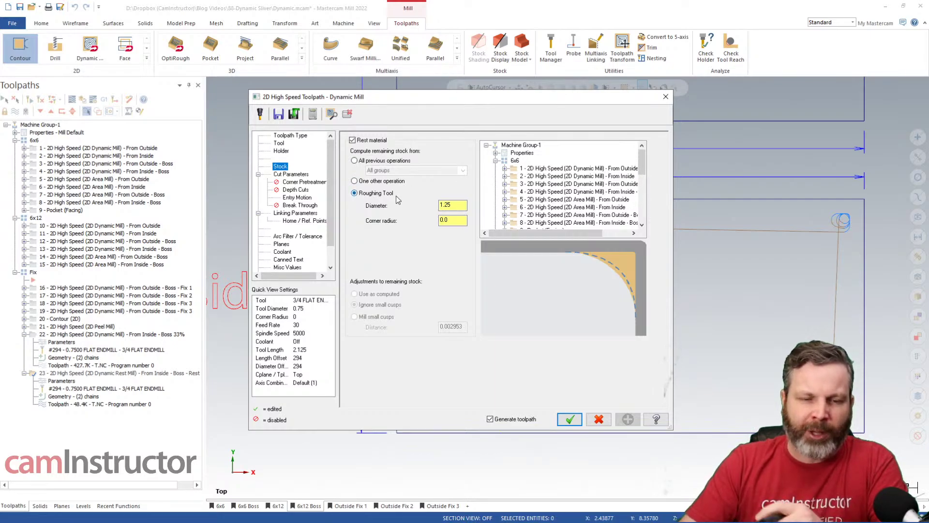
double_click(461, 206)
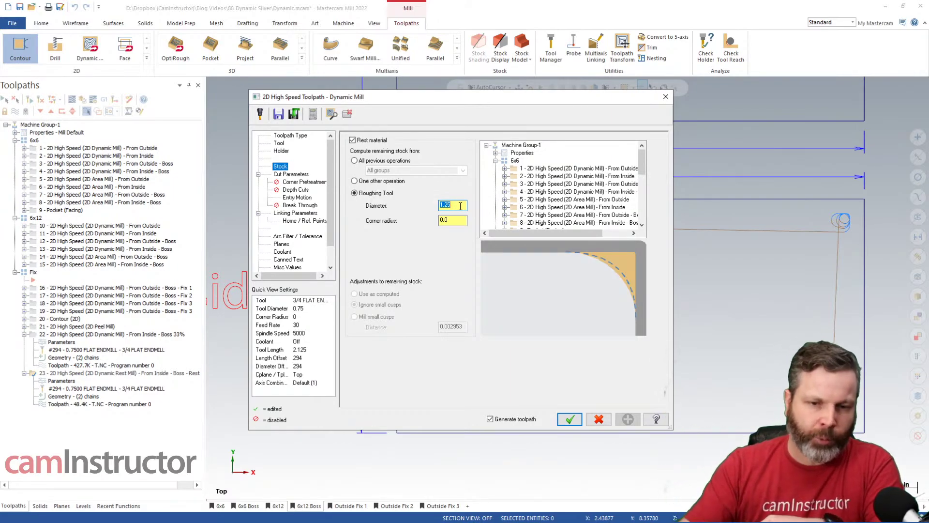
left_click(461, 205)
double_click(453, 206)
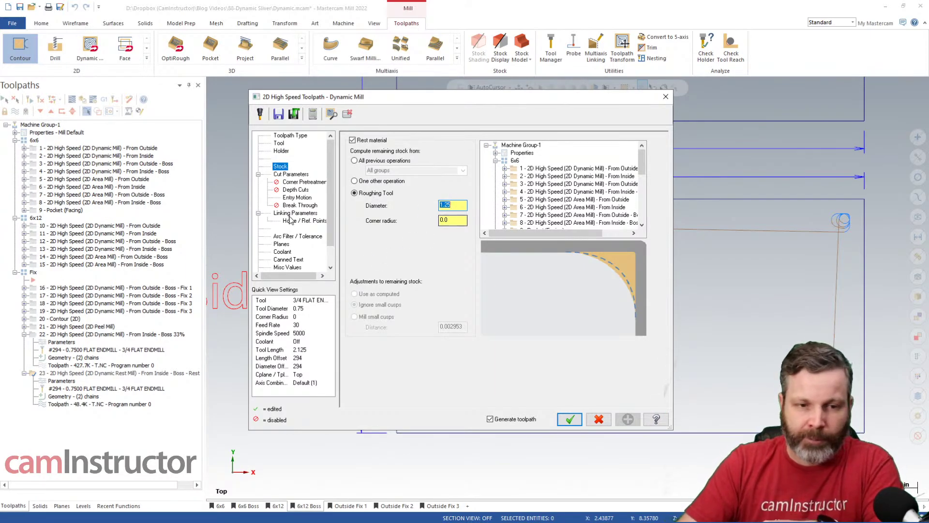
Check operation 23's minimum toolpath radius and compare it with the toolpath in the gap beside the boss
left_click(291, 175)
double_click(442, 279)
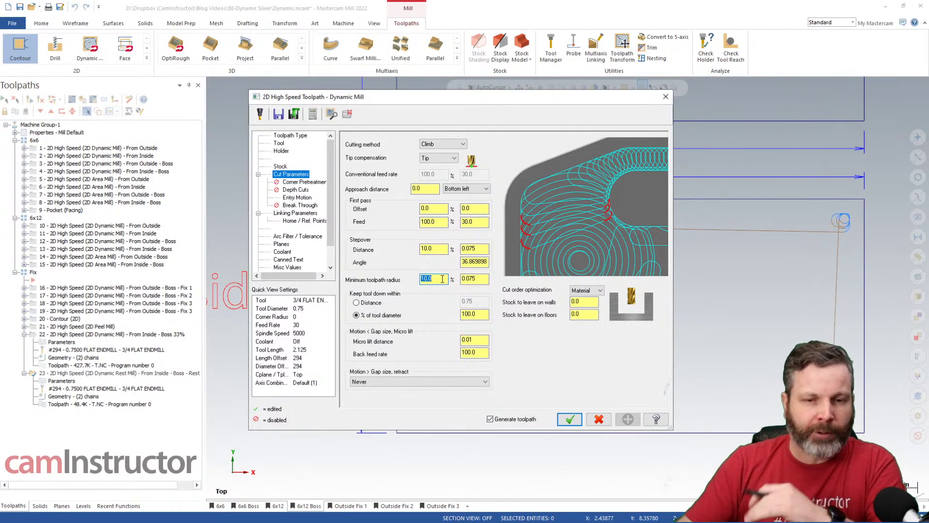
left_click_drag(525, 99, 164, 225)
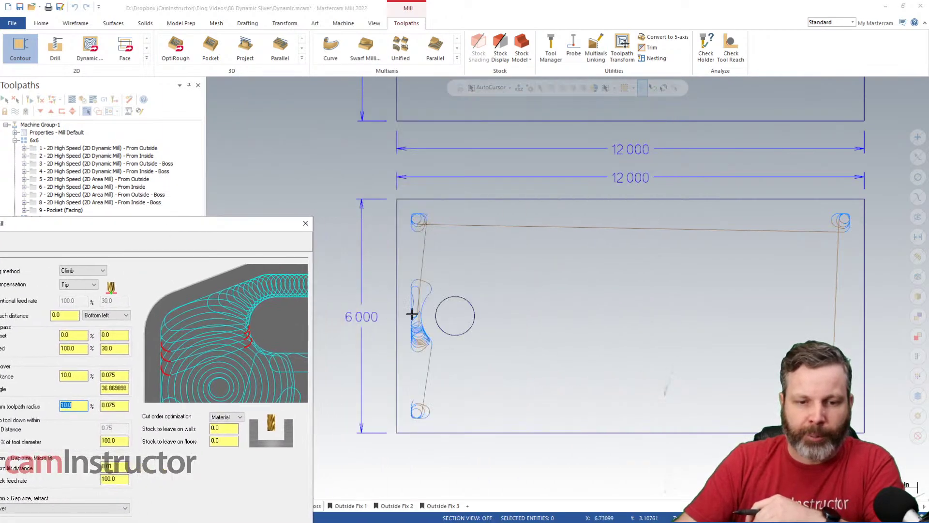
left_click_drag(223, 228, 636, 100)
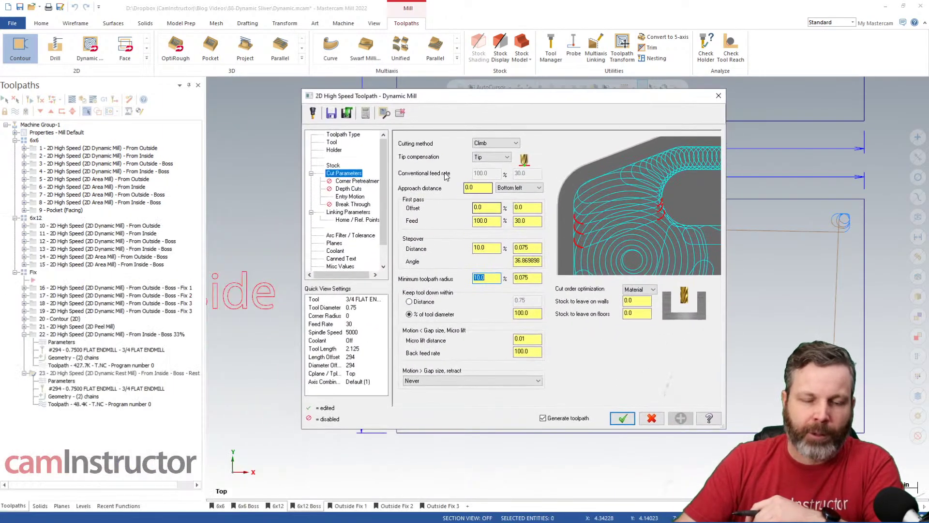
Review operation 23's tool feed rate against its displayed toolpath and close the parameters without accepting
left_click(334, 150)
left_click(331, 142)
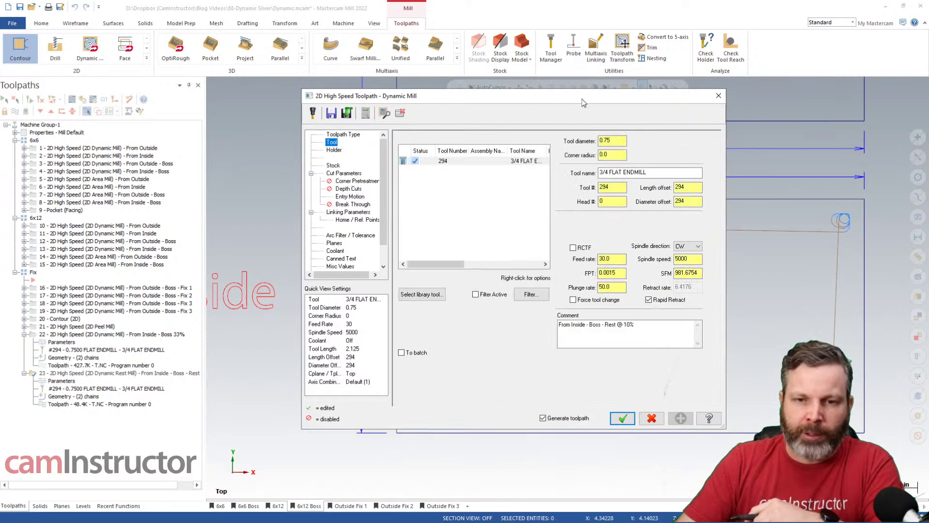
left_click_drag(582, 98, 259, 126)
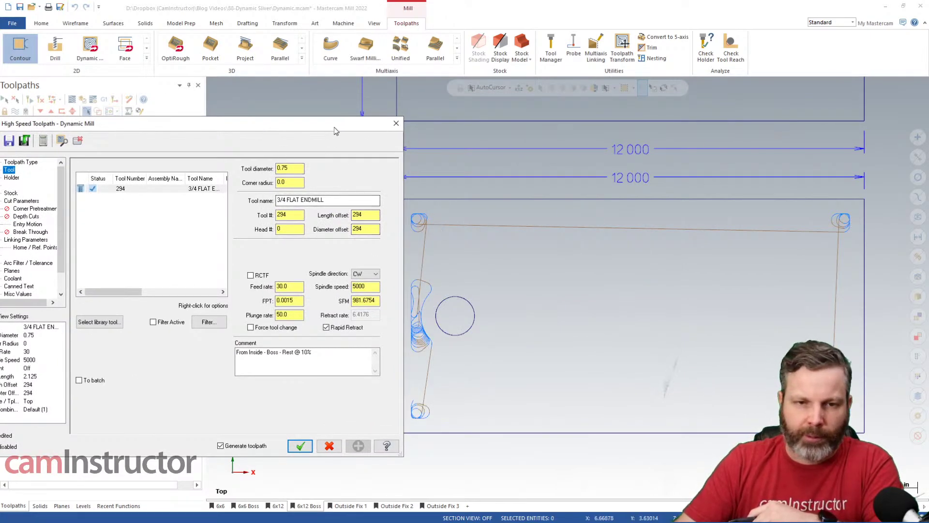
left_click_drag(334, 127, 639, 95)
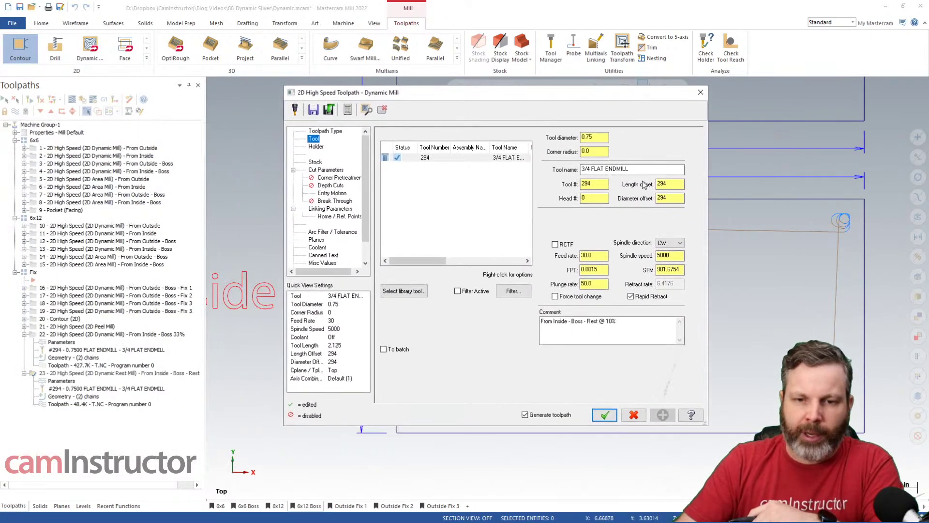
left_click(637, 416)
Select operations 22 and 23 together, backplot them to check the combined material removal, and close the backplot
left_click(110, 335)
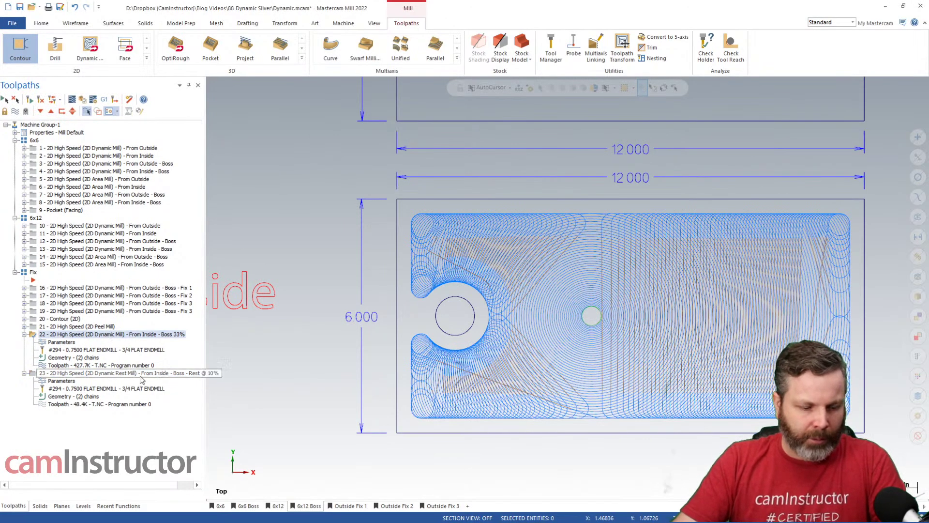
left_click(94, 373)
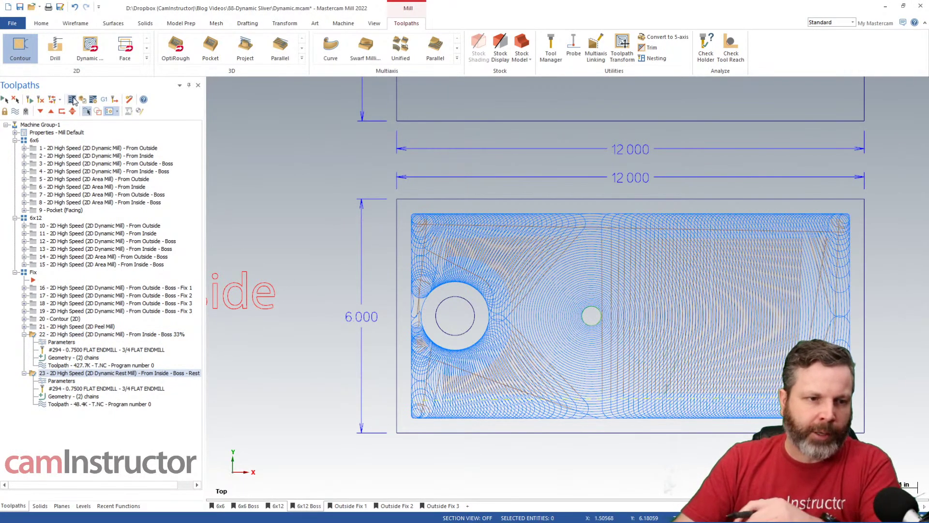
left_click(73, 99)
mouse_move(379, 86)
left_mouse_down()
mouse_move(590, 98)
mouse_move(725, 86)
mouse_move(915, 91)
left_mouse_up()
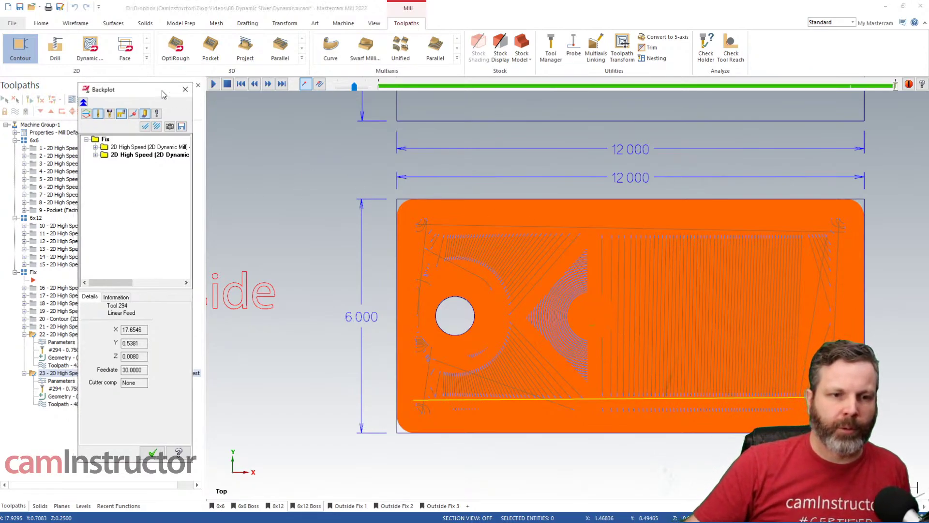
left_click_drag(150, 95, 296, 96)
left_click(329, 89)
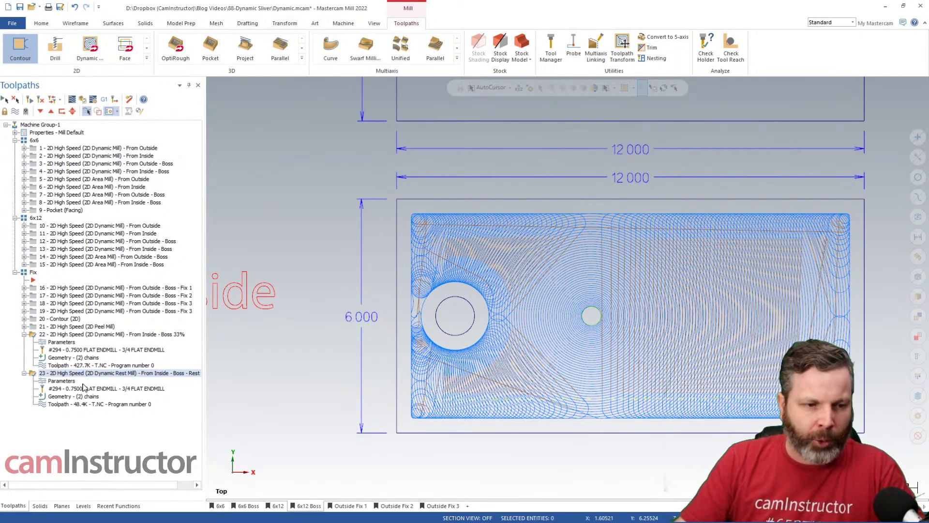
Collapse operations 22 and 23, open operation 19's parameters, and review the available entry methods for its entry motion
left_click(24, 335)
left_click(24, 342)
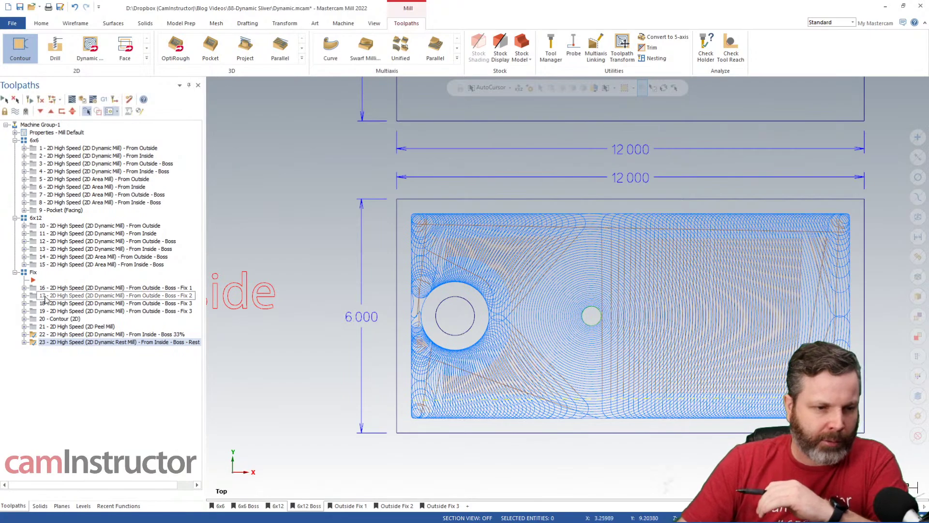
left_click(24, 311)
left_click(58, 319)
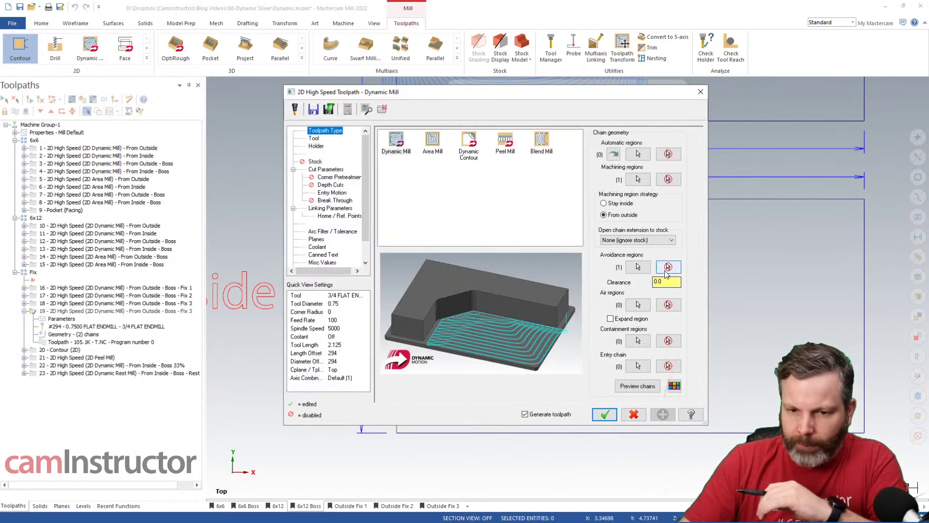
left_click(332, 193)
left_click(467, 146)
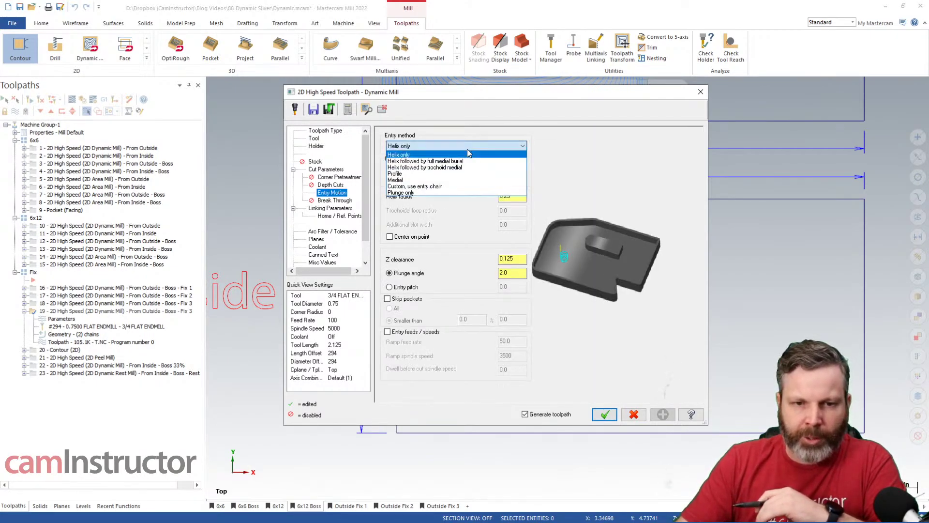
left_click(628, 113)
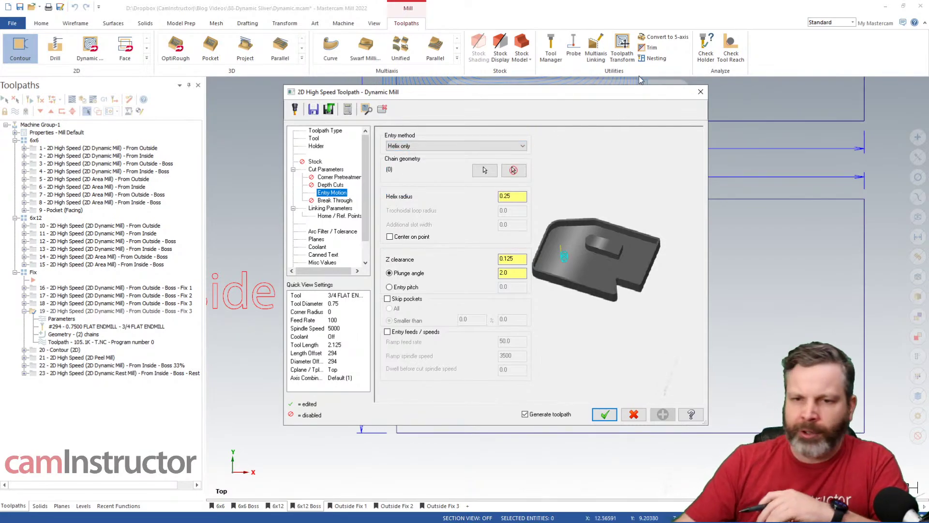
Close operation 19's parameters without accepting, inspect its toolpath around the boss, and collapse the operation
left_click(700, 92)
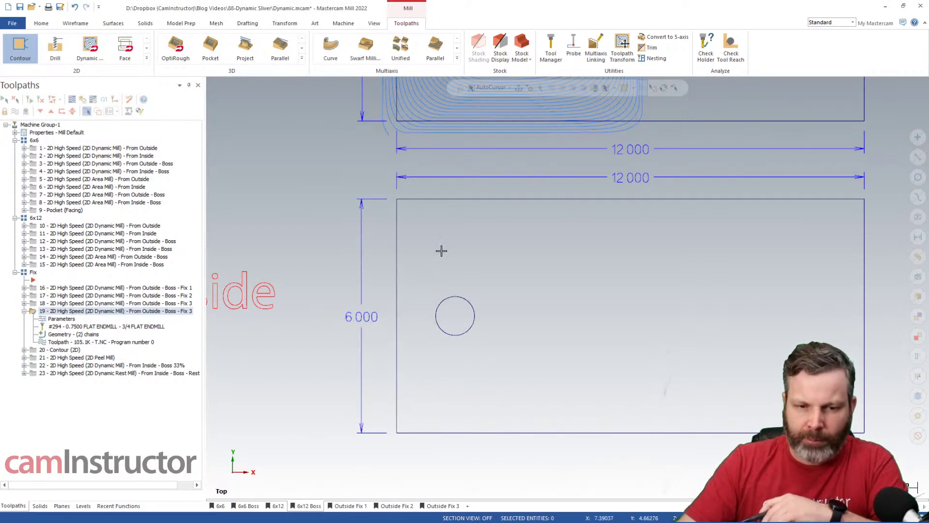
scroll(503, 426, "down", 2)
scroll(568, 306, "up", 1)
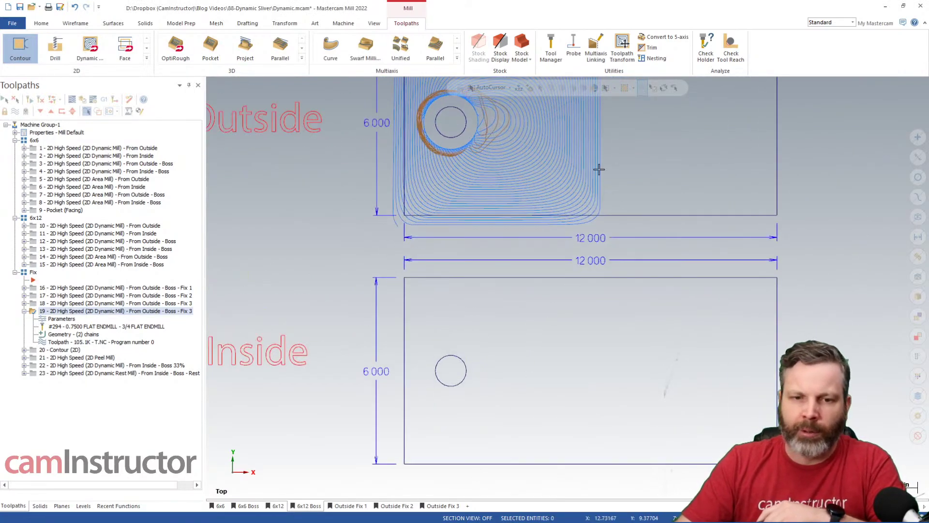
scroll(525, 425, "down", 1)
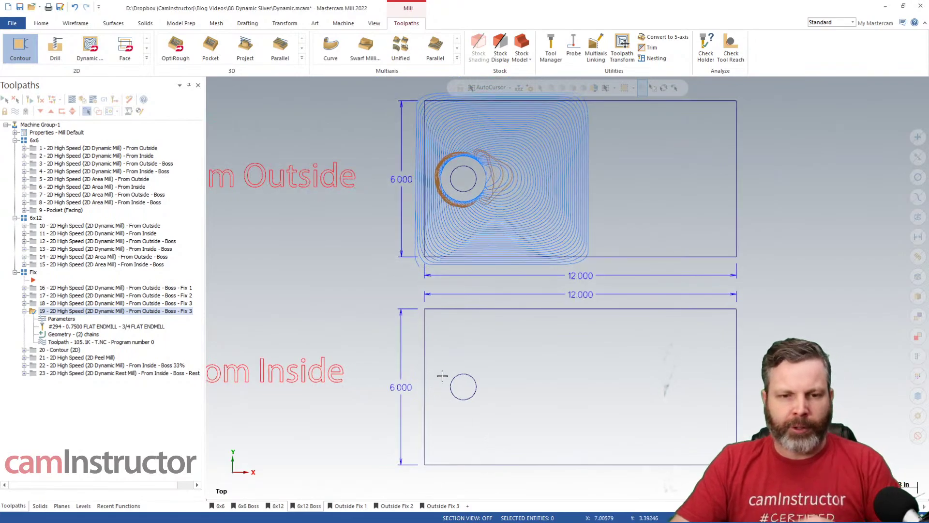
scroll(438, 385, "up", 1)
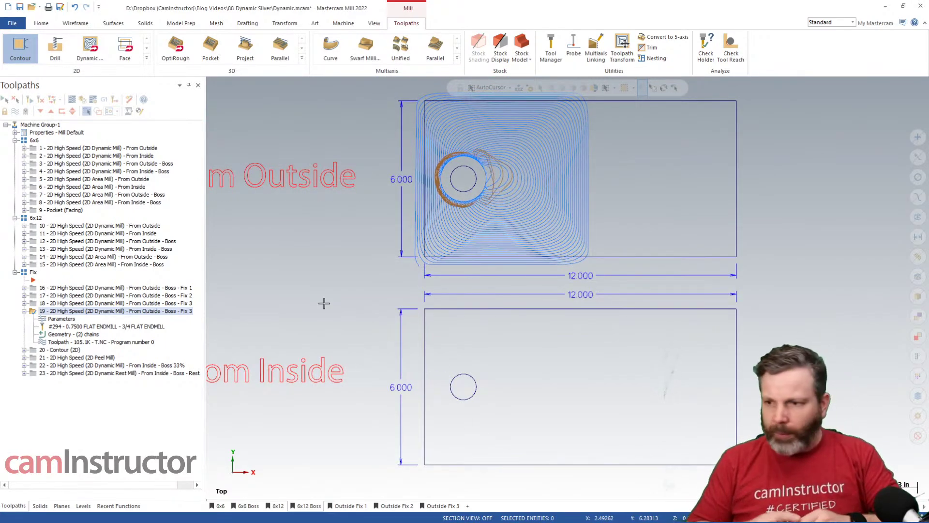
left_click(25, 312)
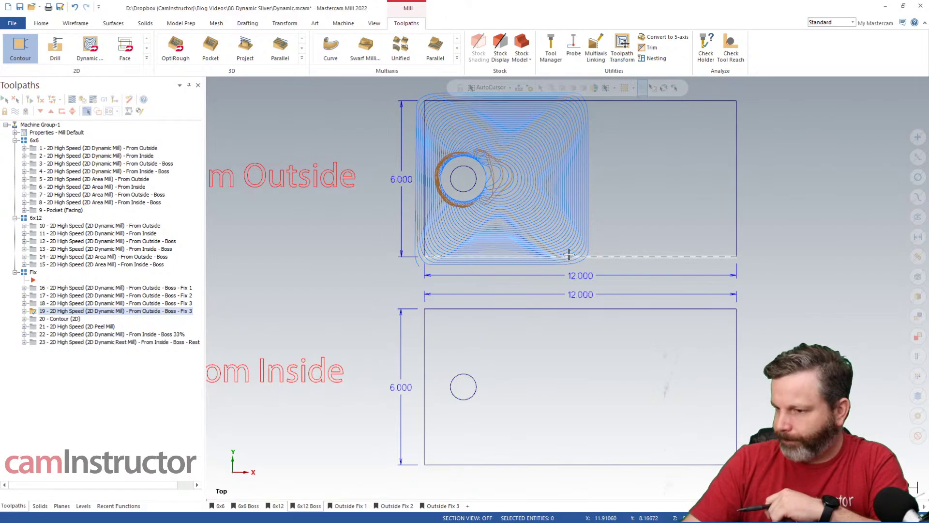
Fit all the From Outside and From Inside geometry in the graphics view
scroll(380, 327, "down", 2)
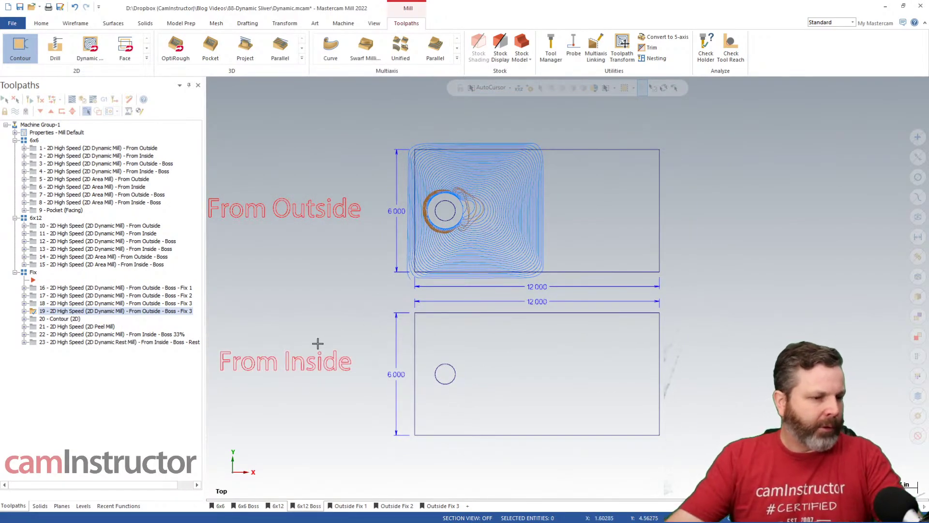
scroll(647, 322, "down", 2)
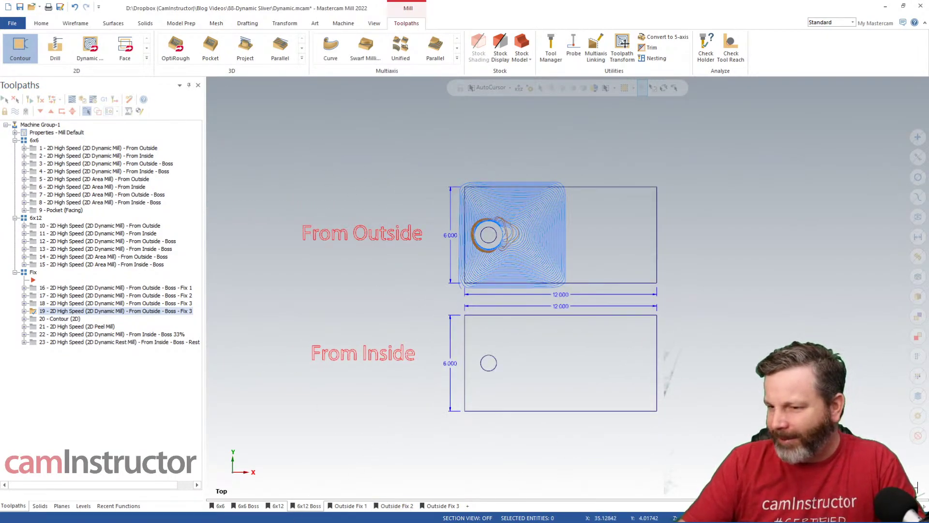
right_click(345, 294)
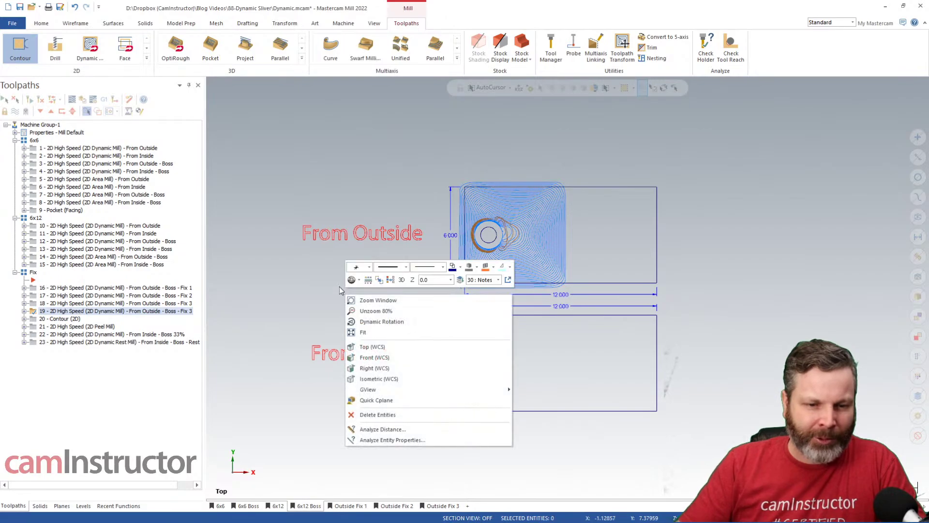
left_click(375, 331)
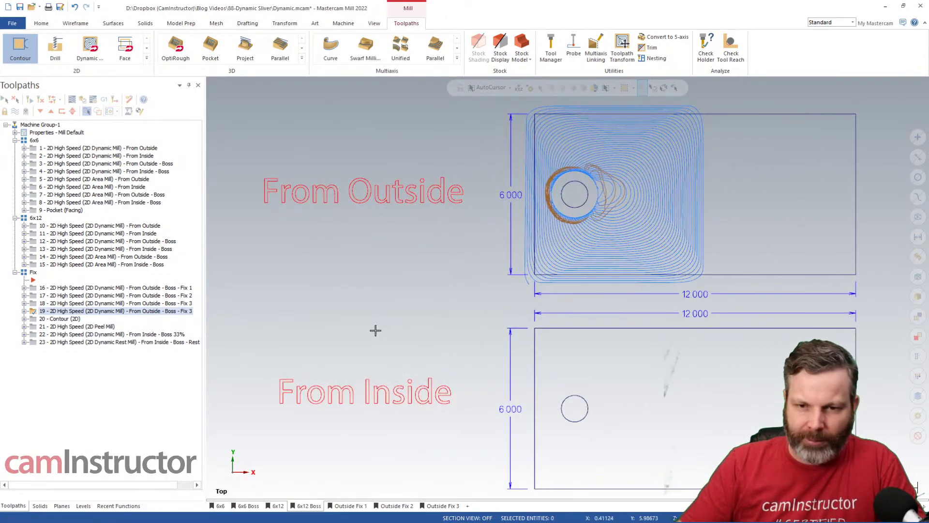